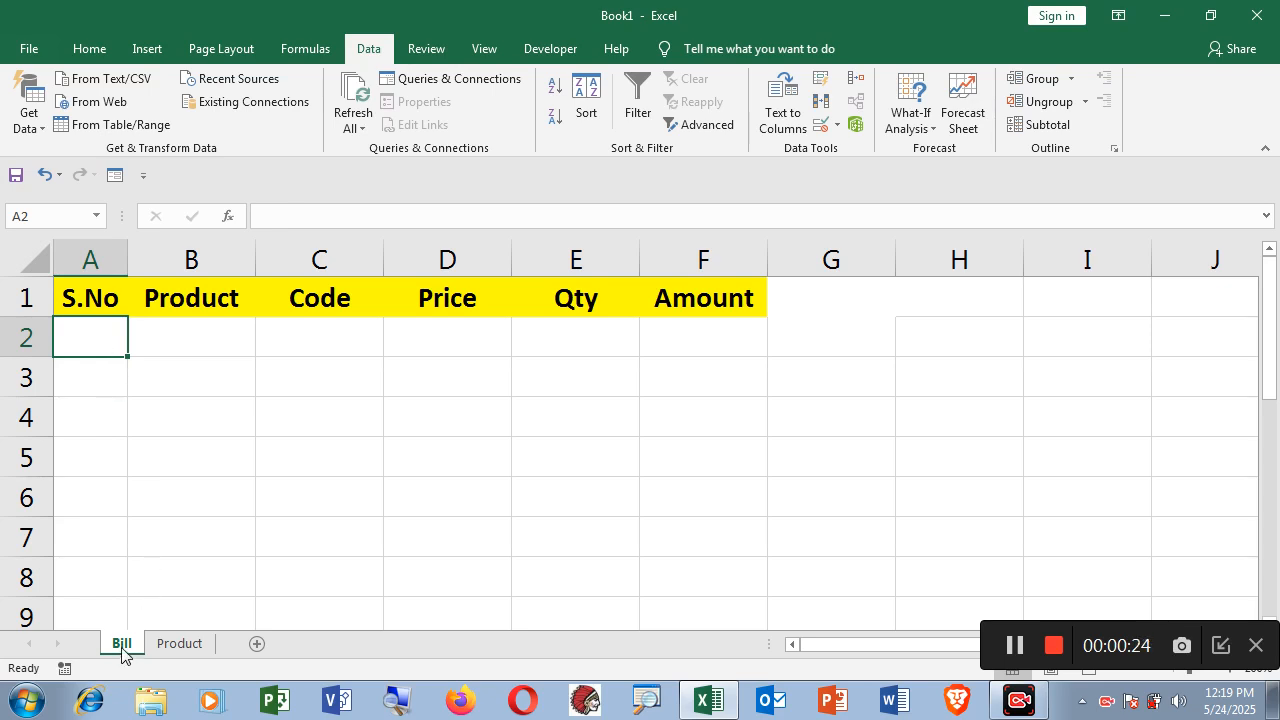
Switch to the Product sheet and select the product table A1:C7.
click(168, 647)
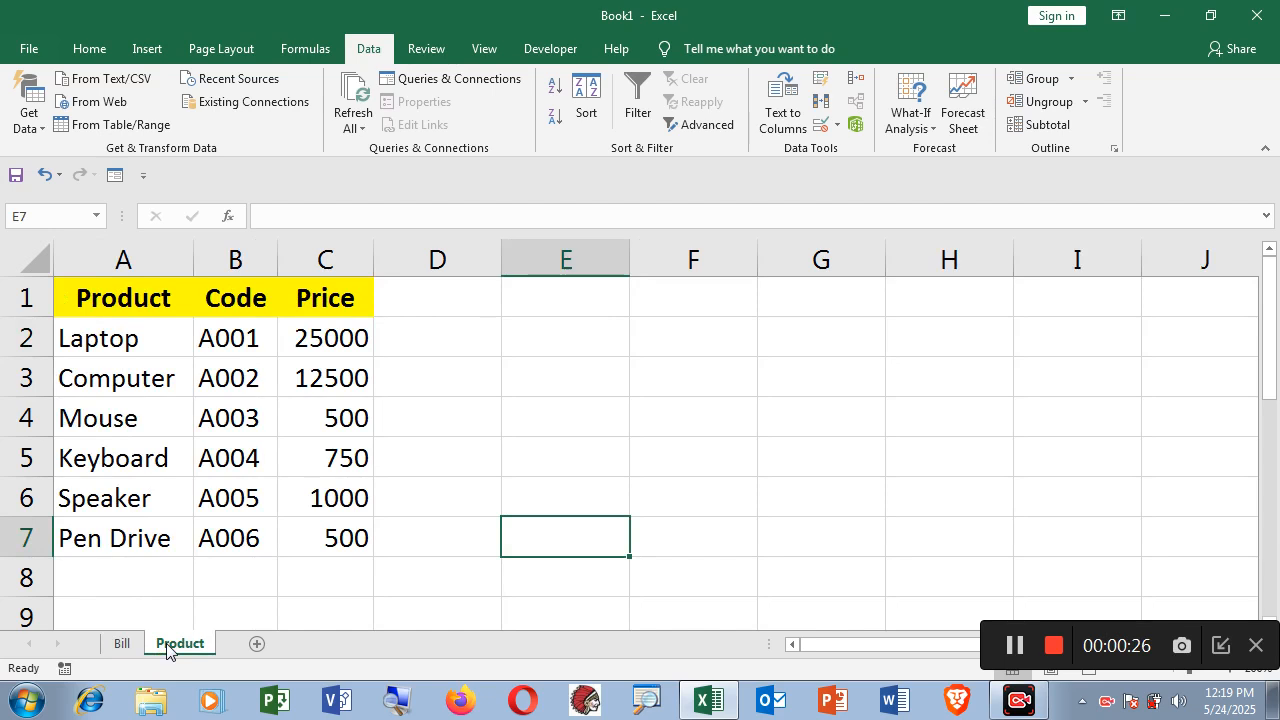
drag(94, 292, 320, 533)
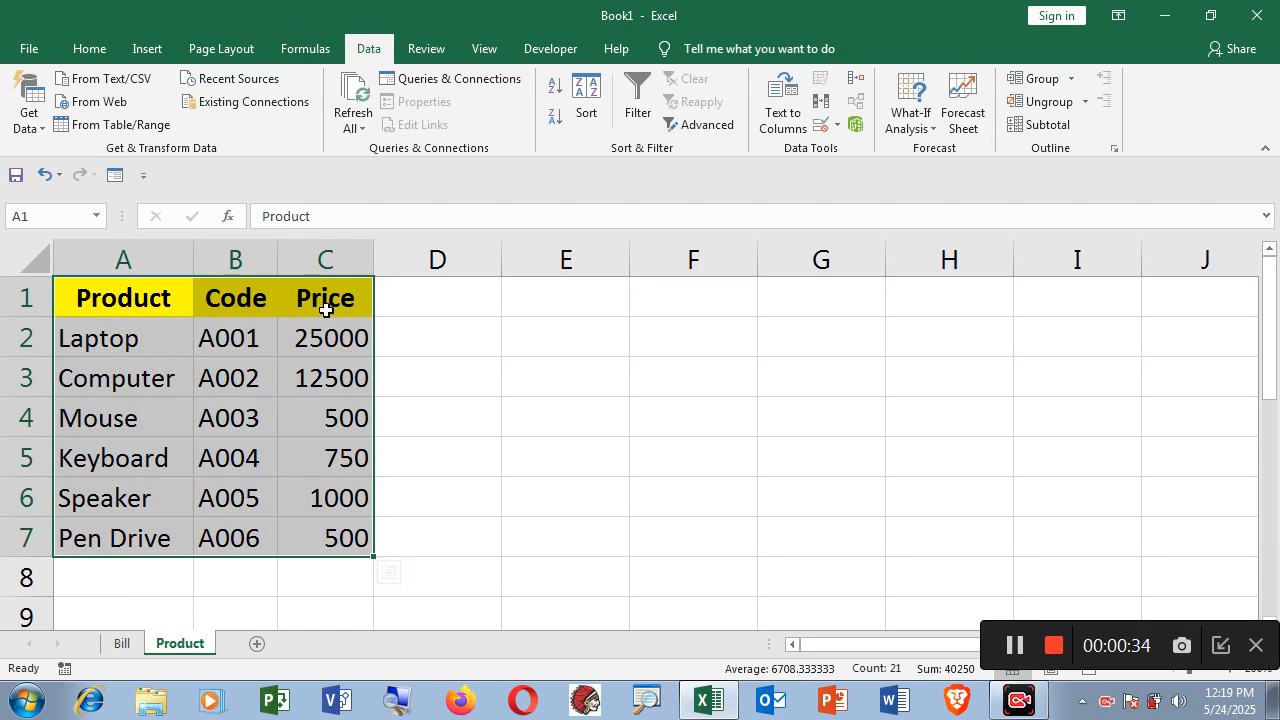
Return to the Bill sheet and step across row 2 from S.No to Amount, ending on B2.
click(120, 643)
click(171, 537)
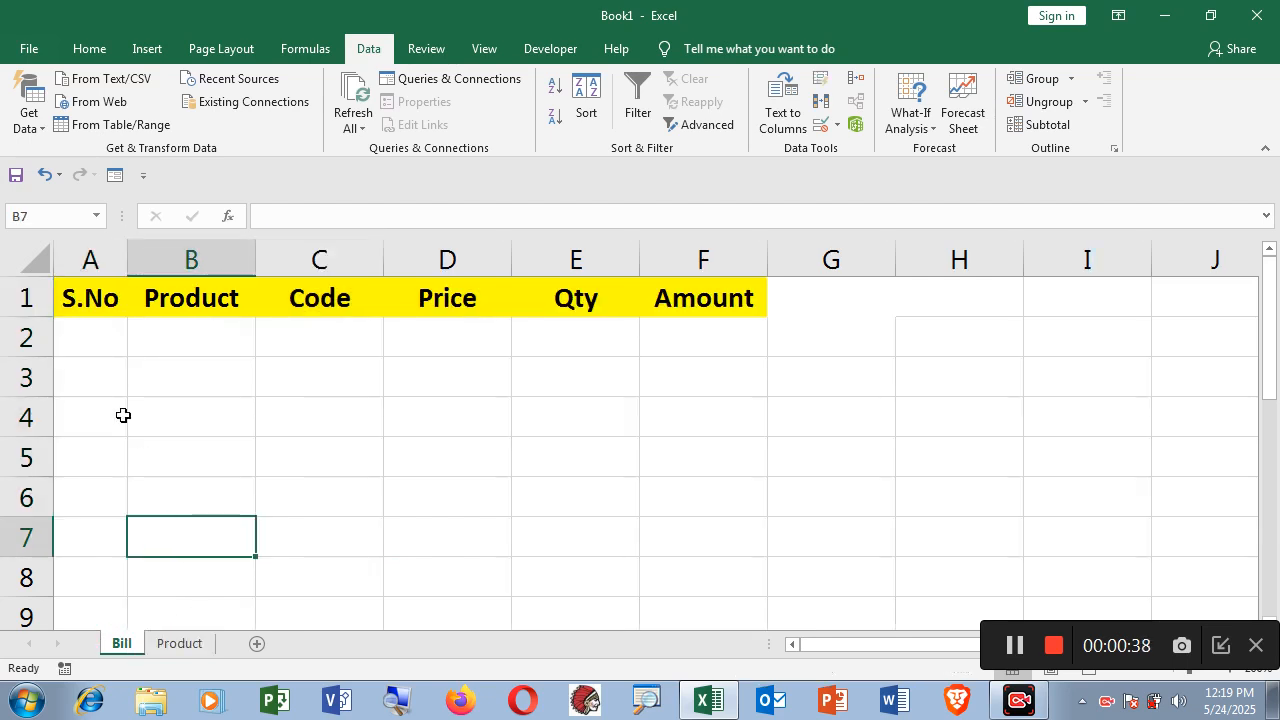
click(89, 337)
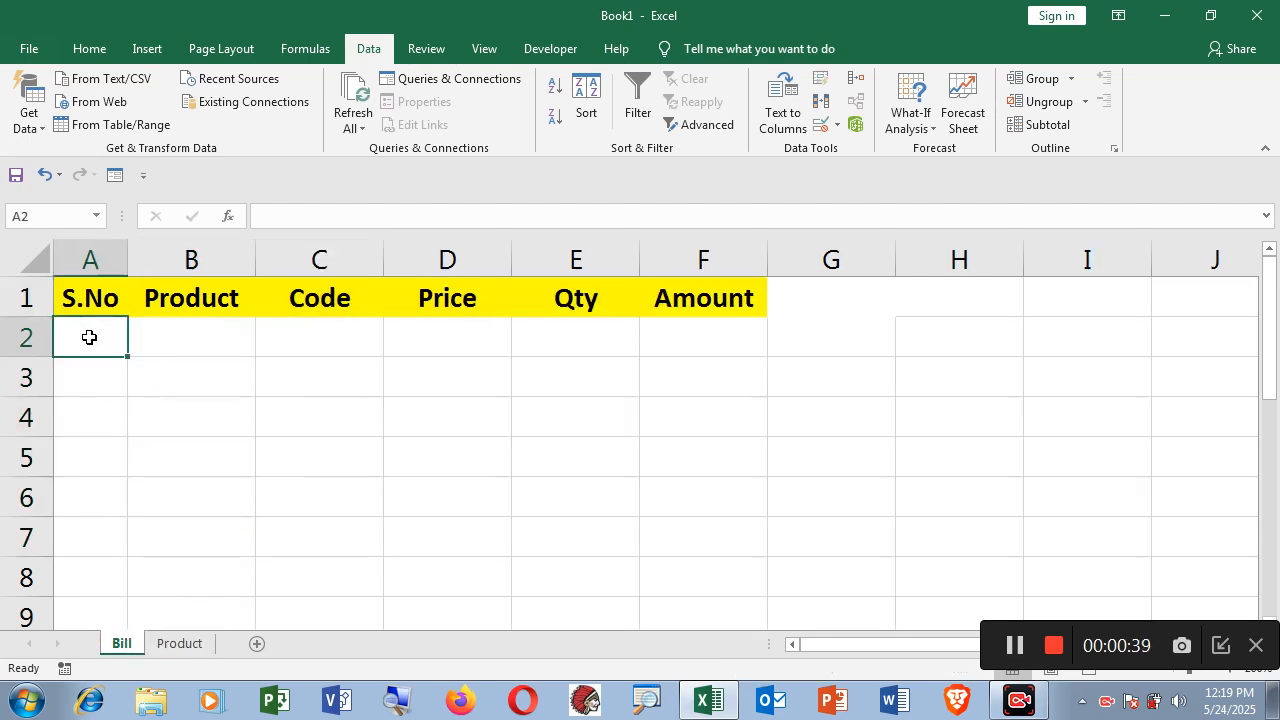
click(188, 339)
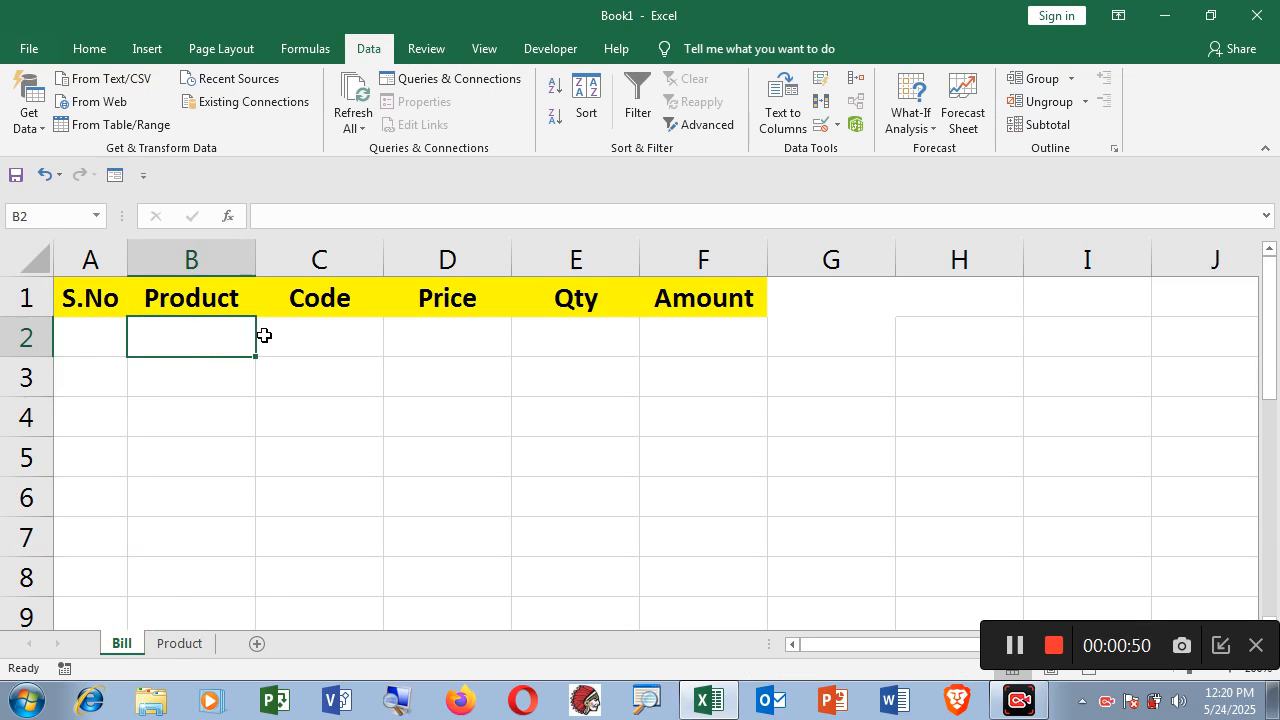
click(334, 338)
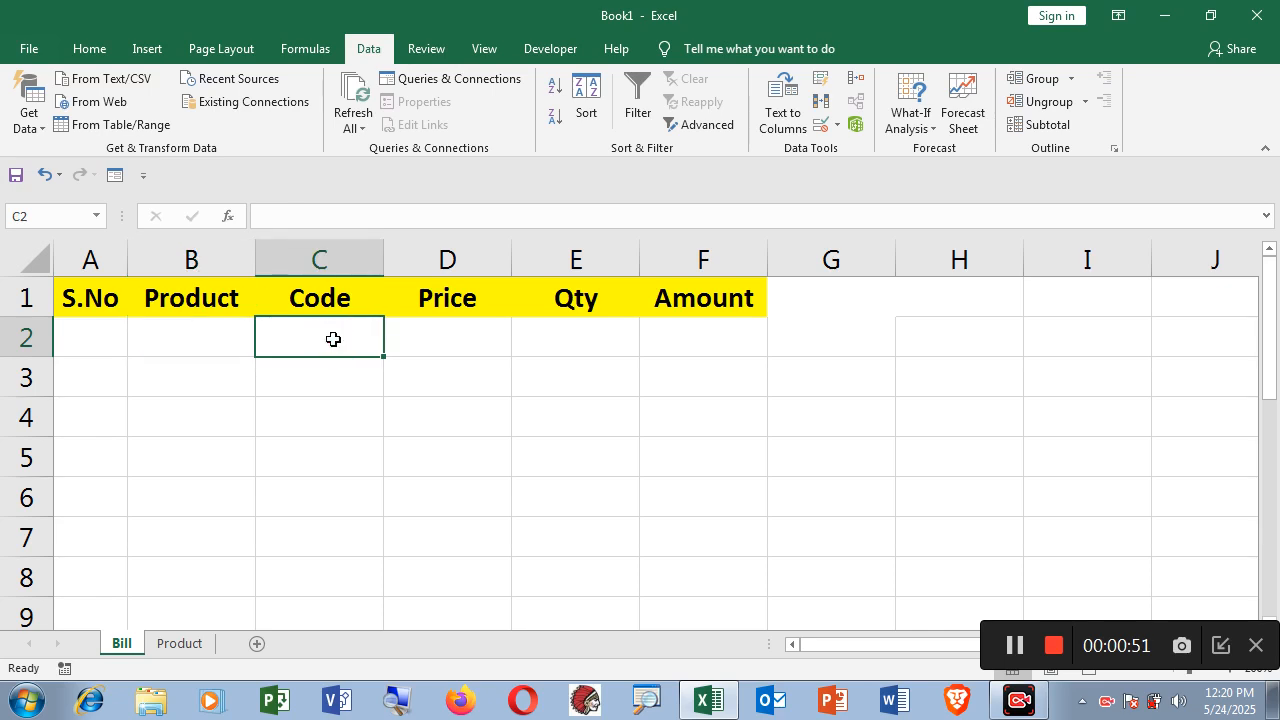
click(453, 338)
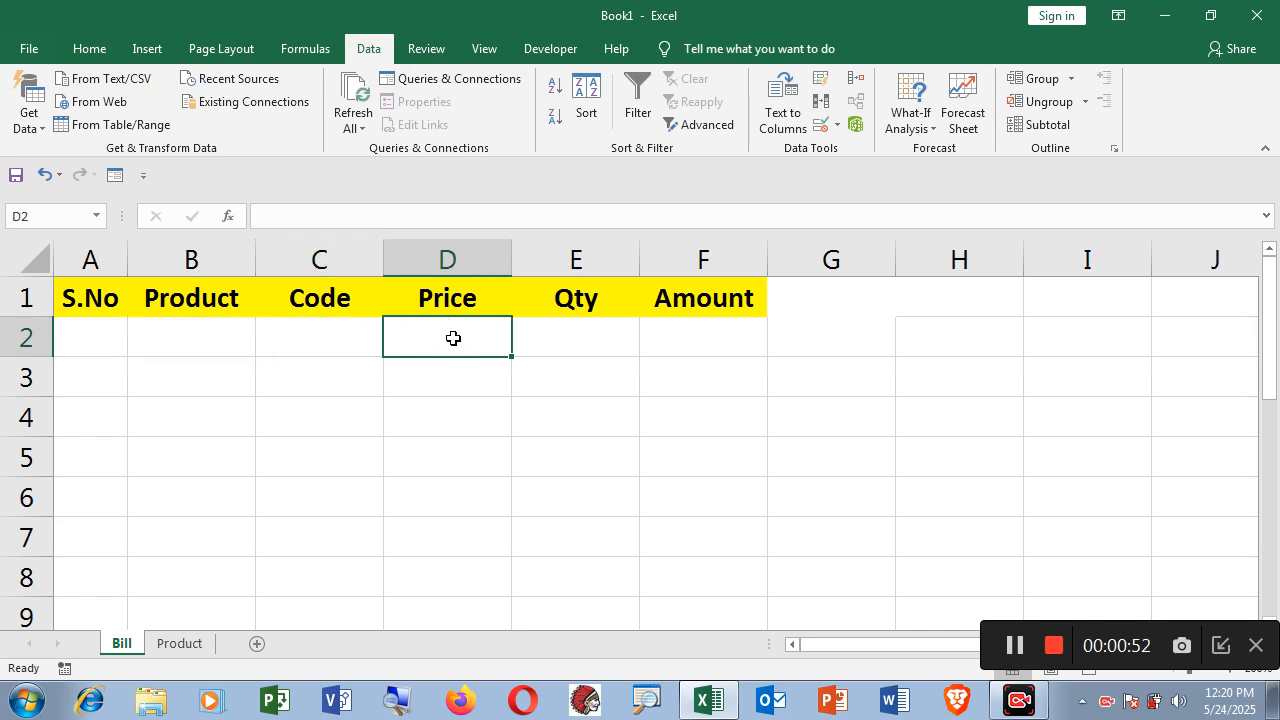
click(563, 340)
click(698, 338)
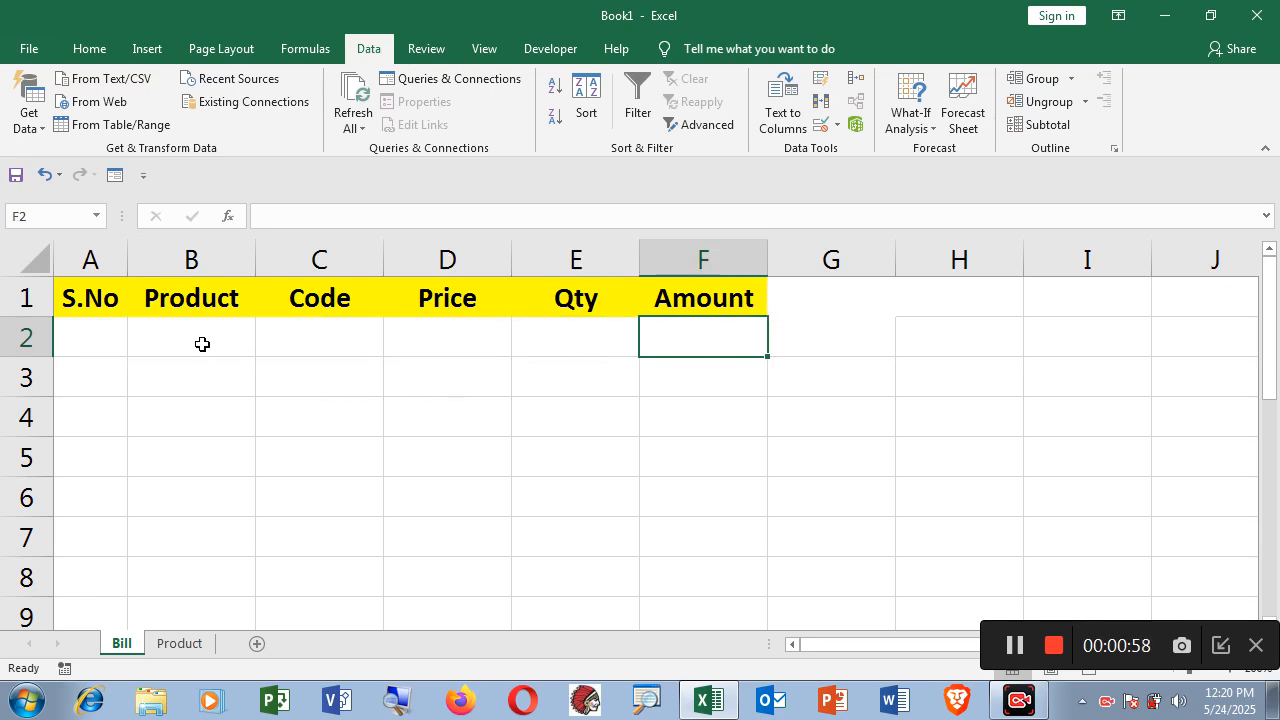
click(202, 343)
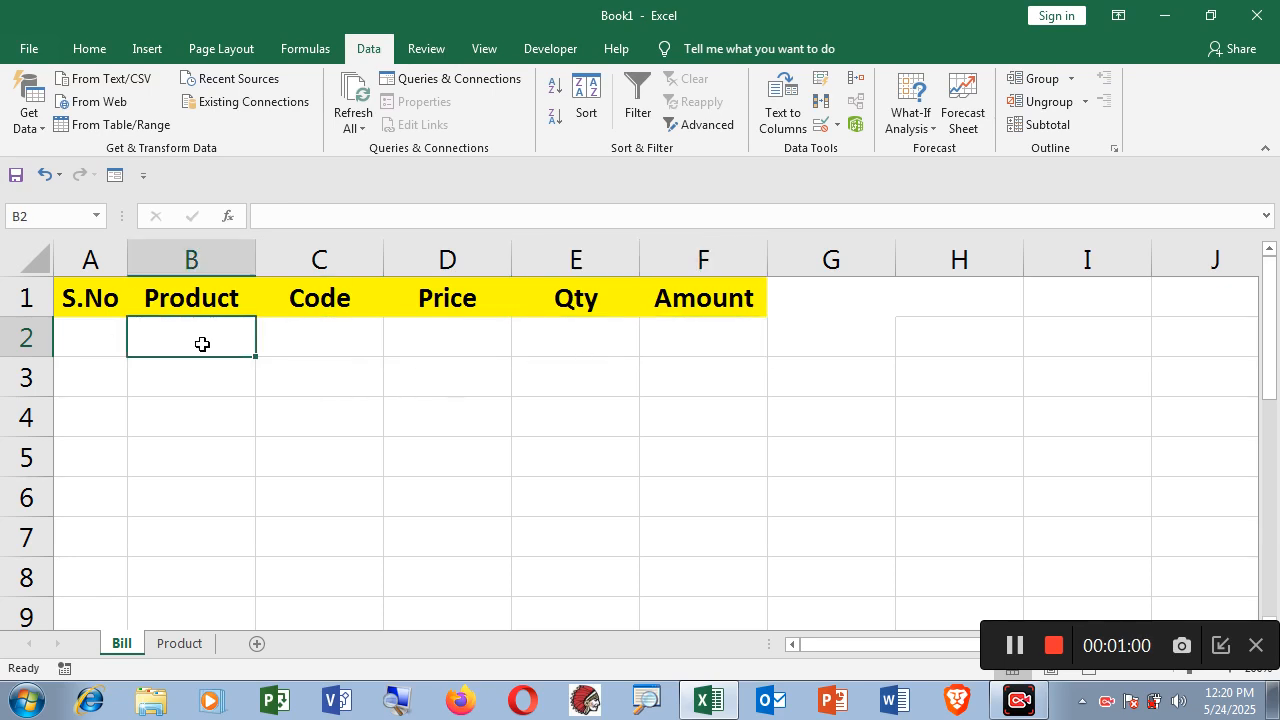
Select Product cells B2:B8 and bring up the Data Validation dialog.
drag(192, 339, 199, 569)
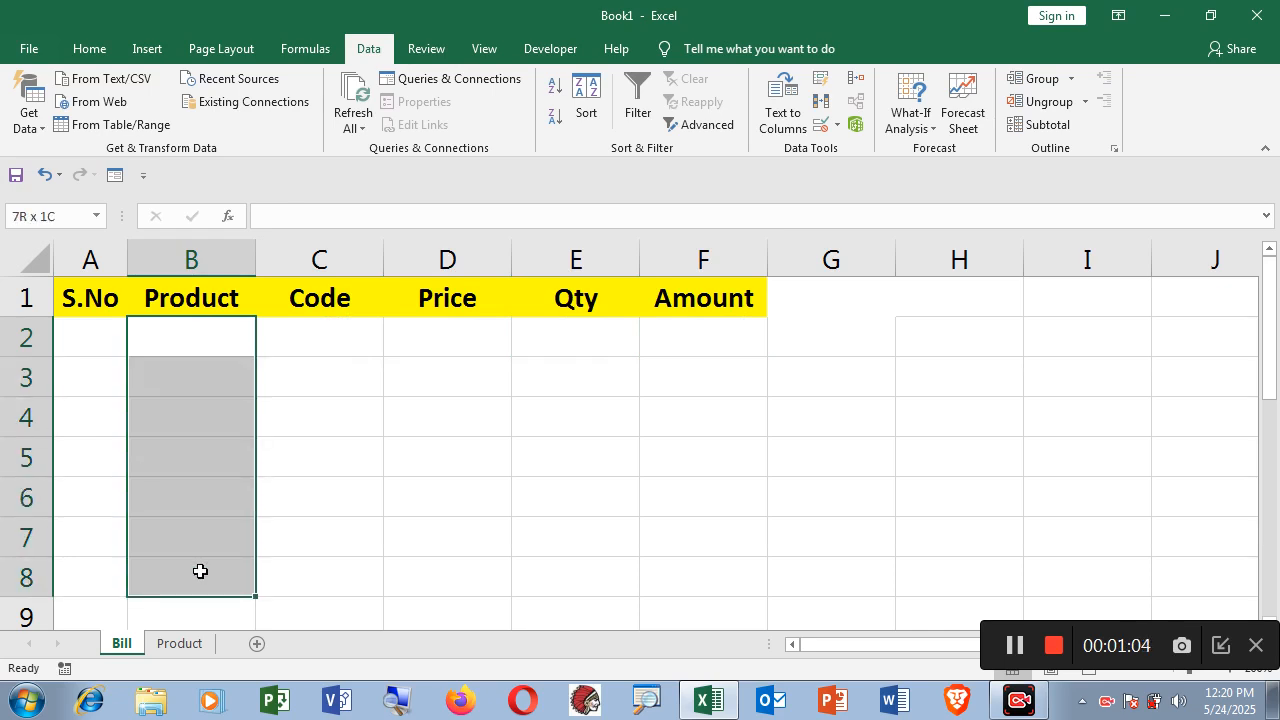
drag(200, 572, 201, 572)
click(837, 131)
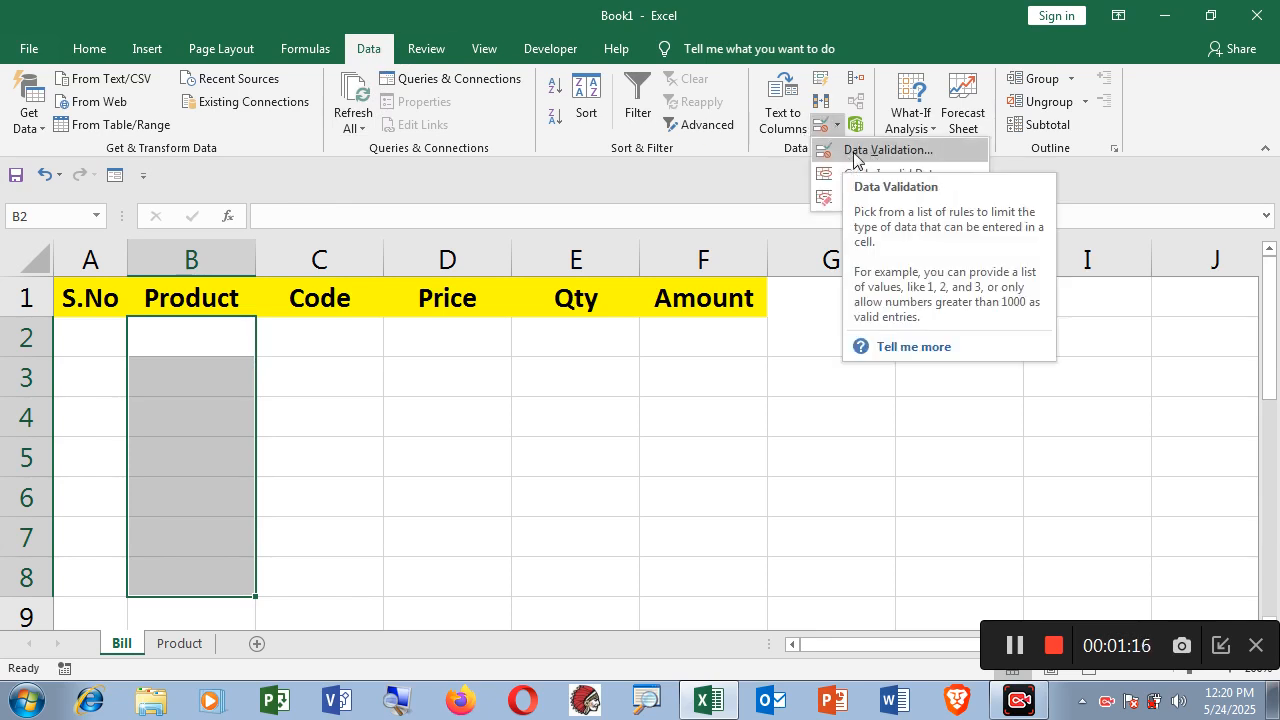
click(858, 150)
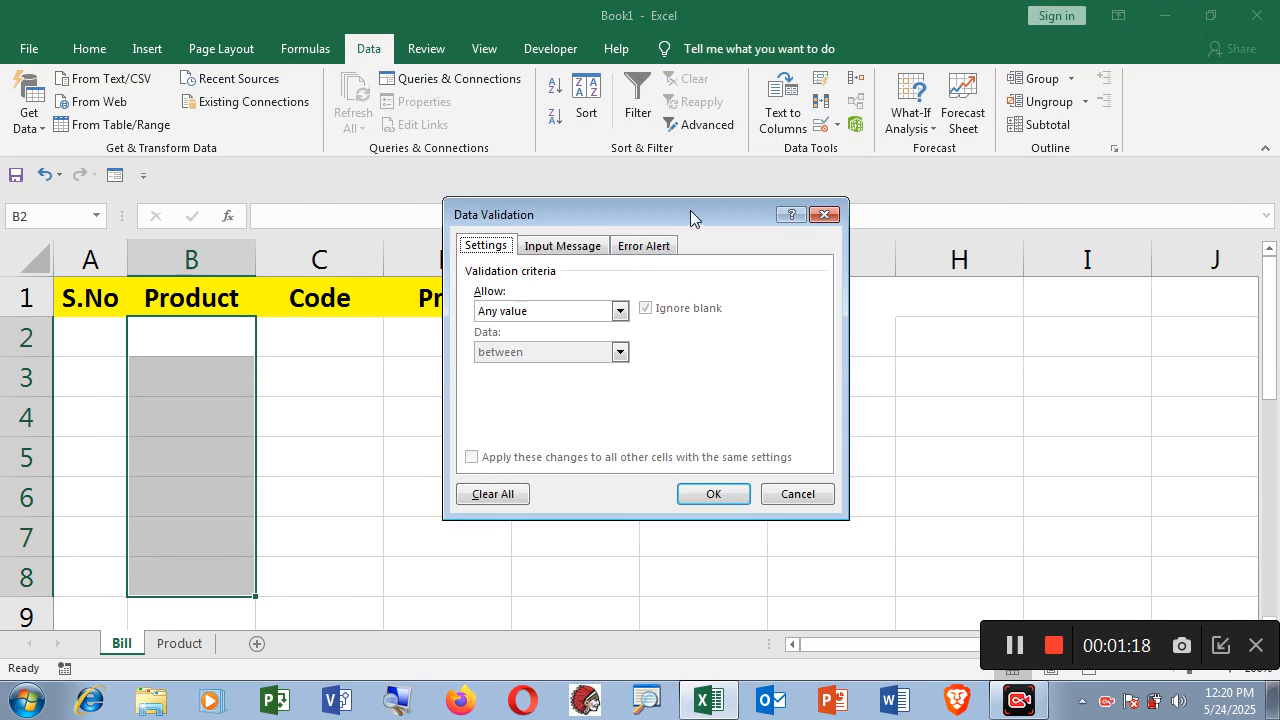
Give B2:B8 a List validation sourced from the product names Product!A2:A7.
drag(681, 217, 650, 173)
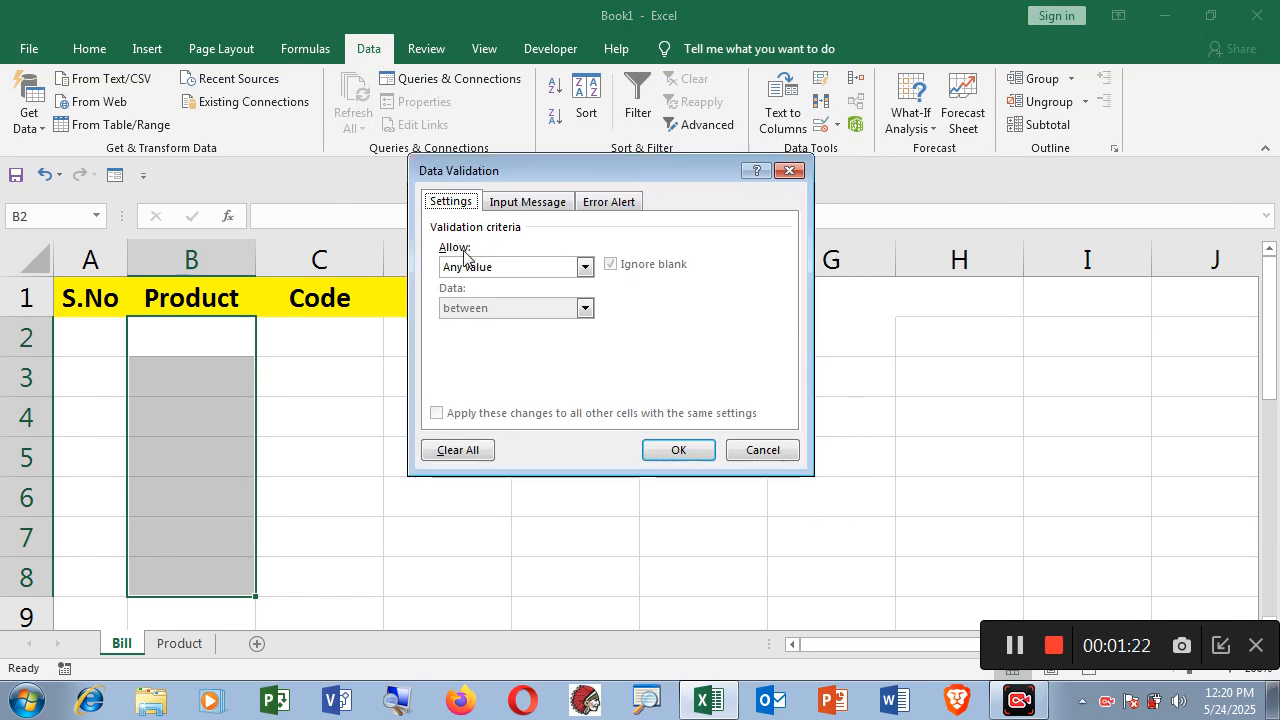
click(585, 268)
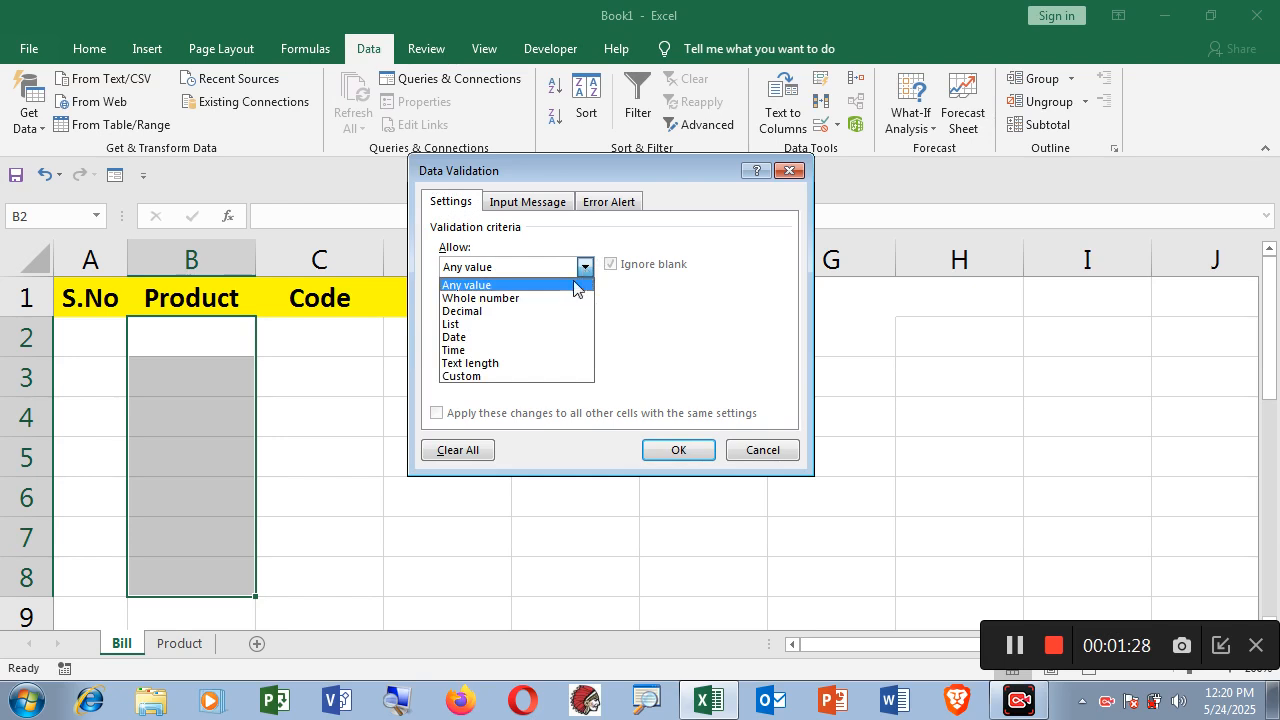
click(514, 325)
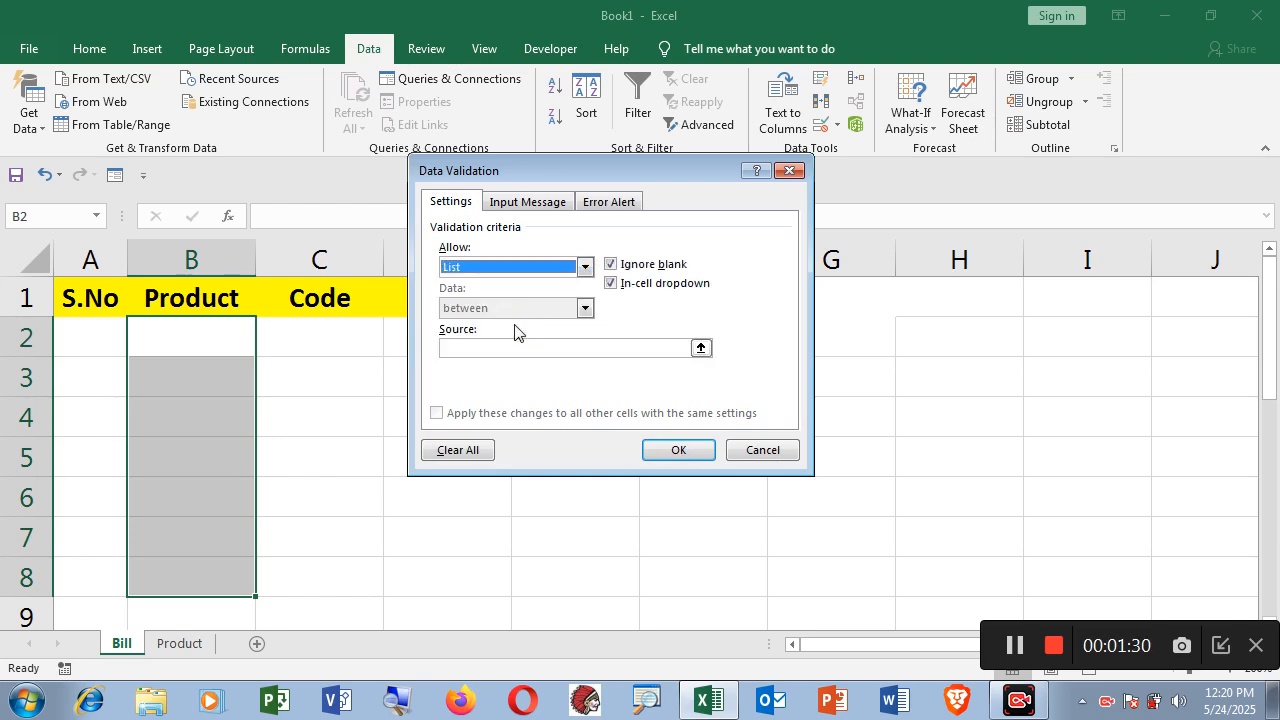
click(478, 348)
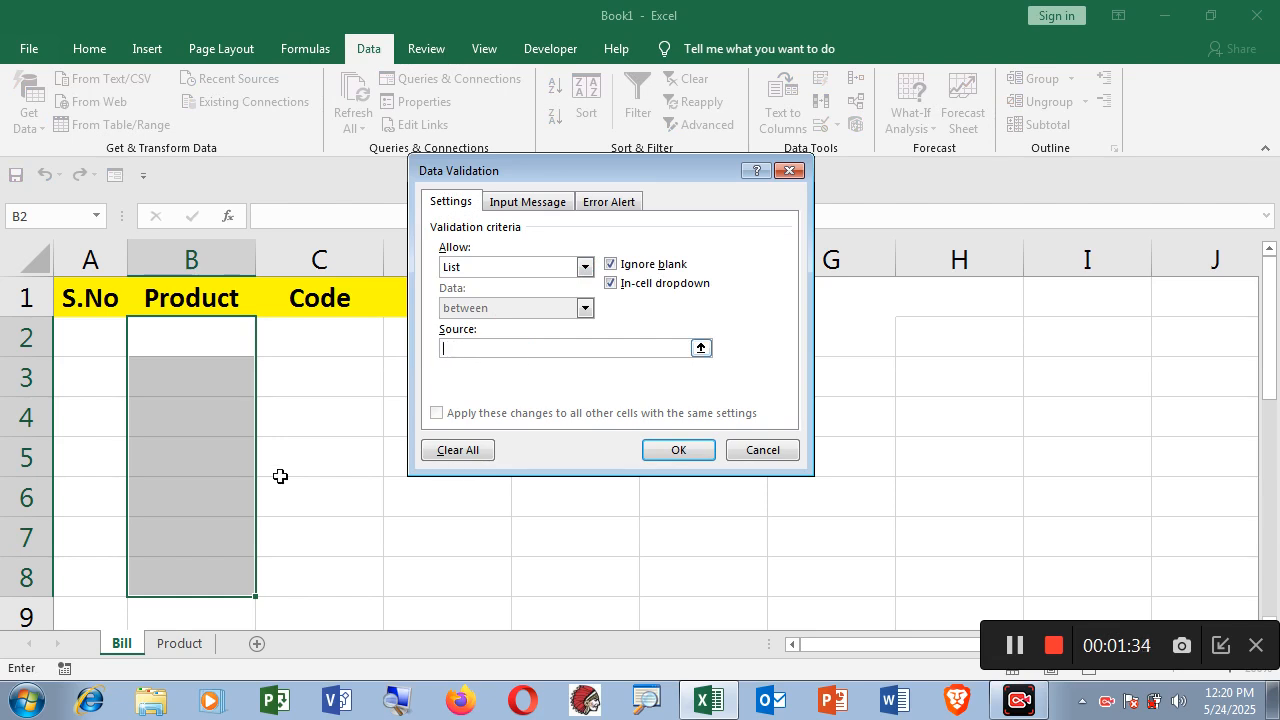
click(180, 643)
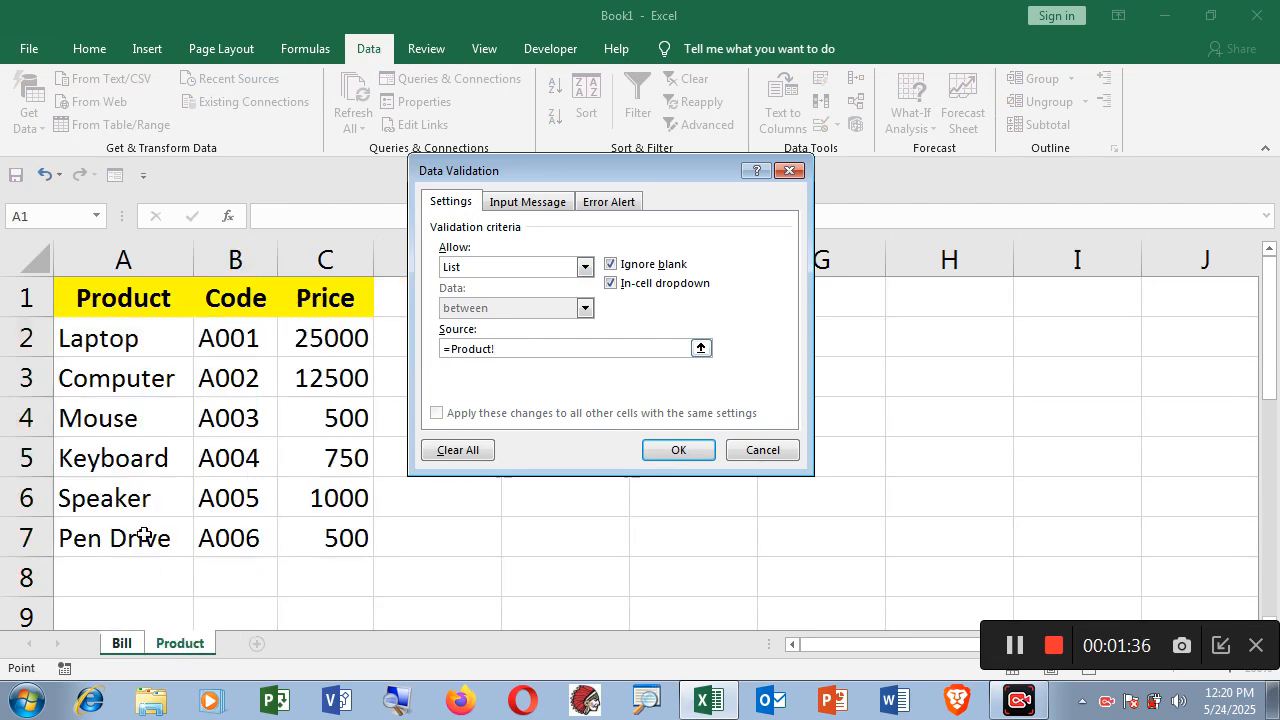
drag(106, 345, 118, 517)
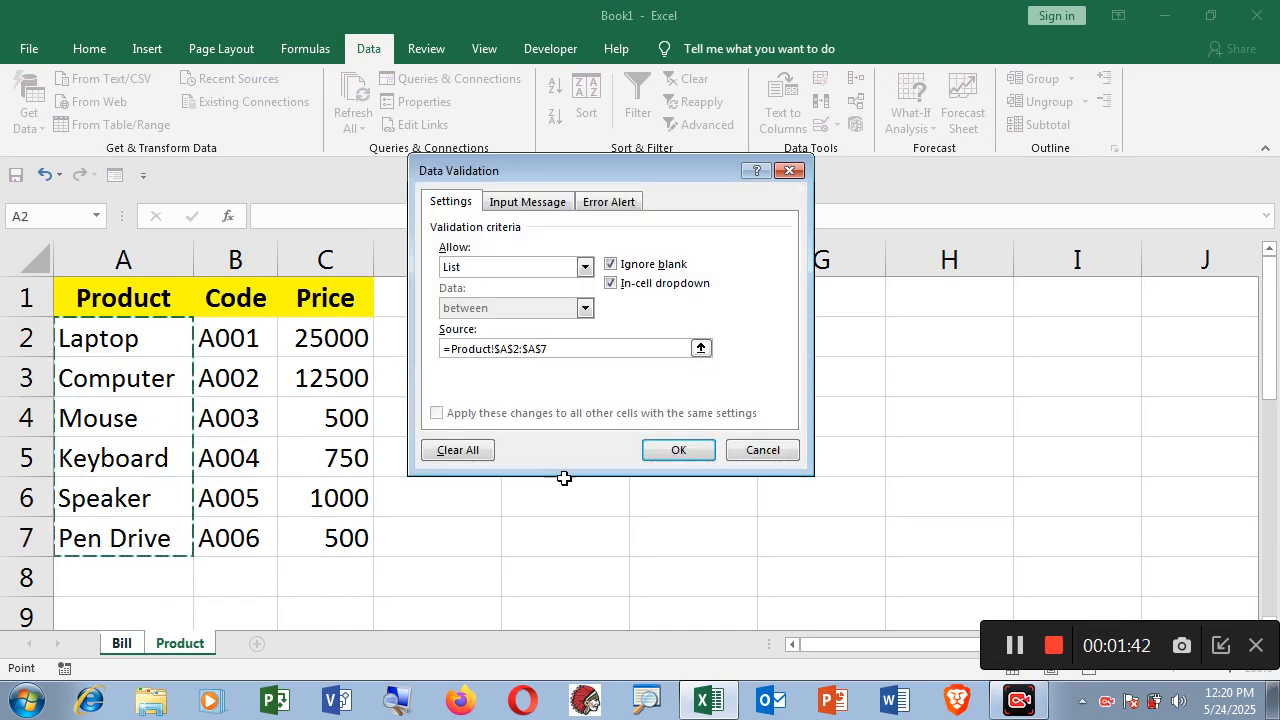
click(681, 451)
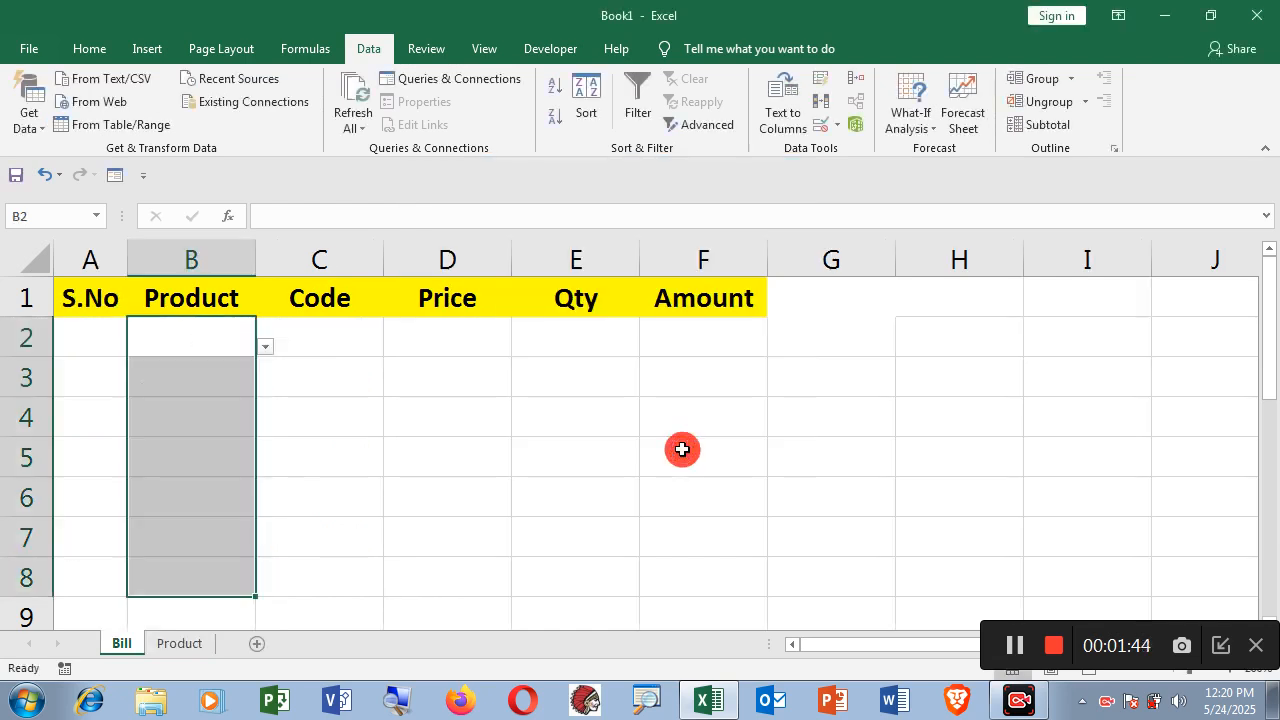
click(189, 457)
click(218, 342)
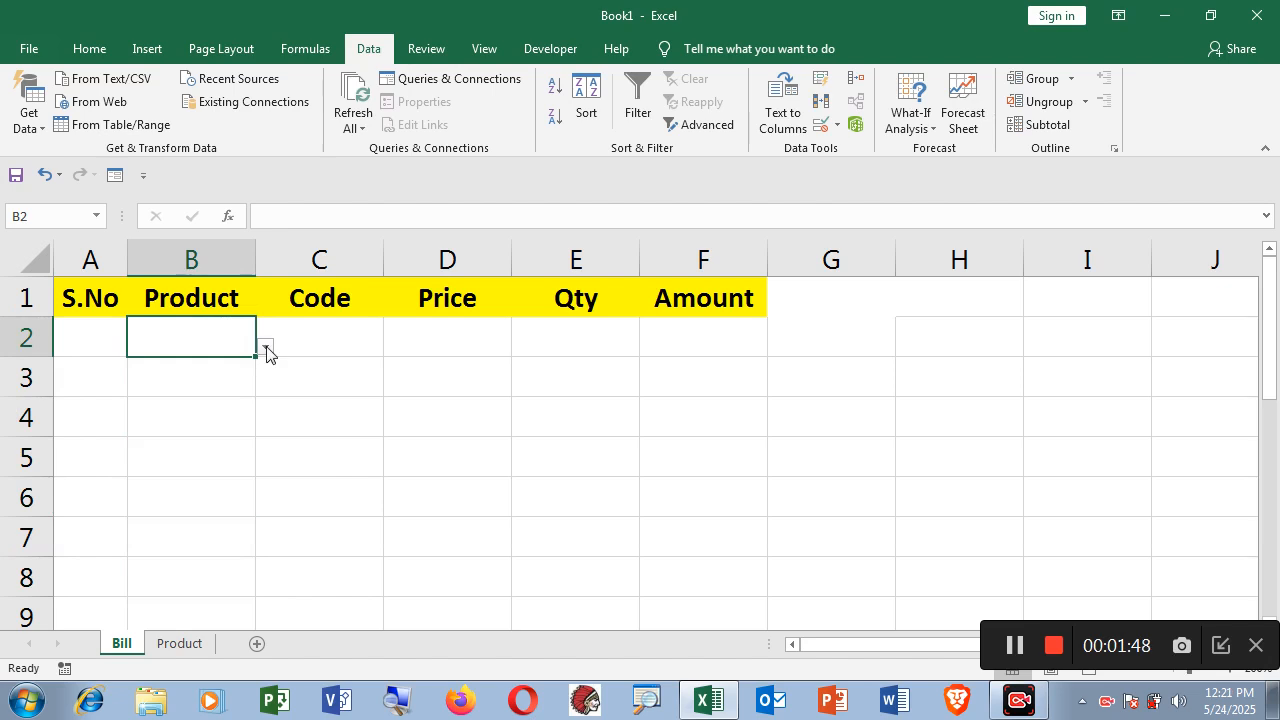
click(266, 348)
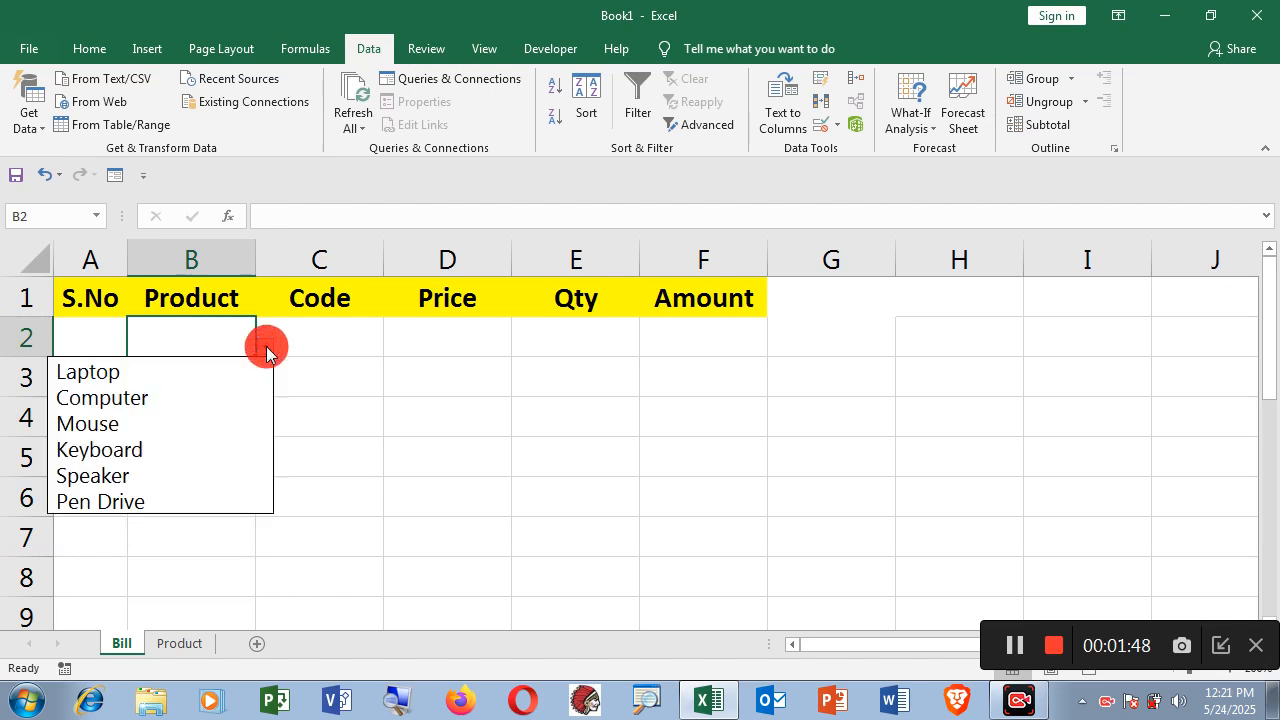
click(156, 397)
click(342, 340)
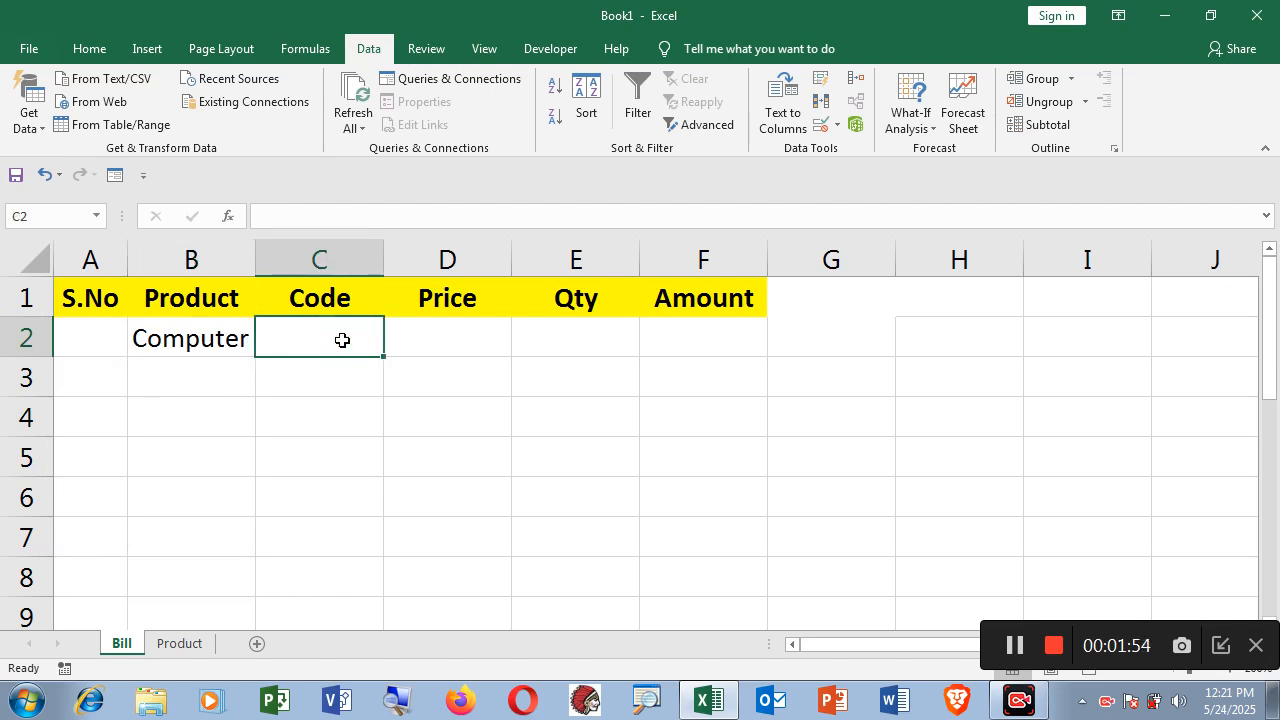
click(452, 340)
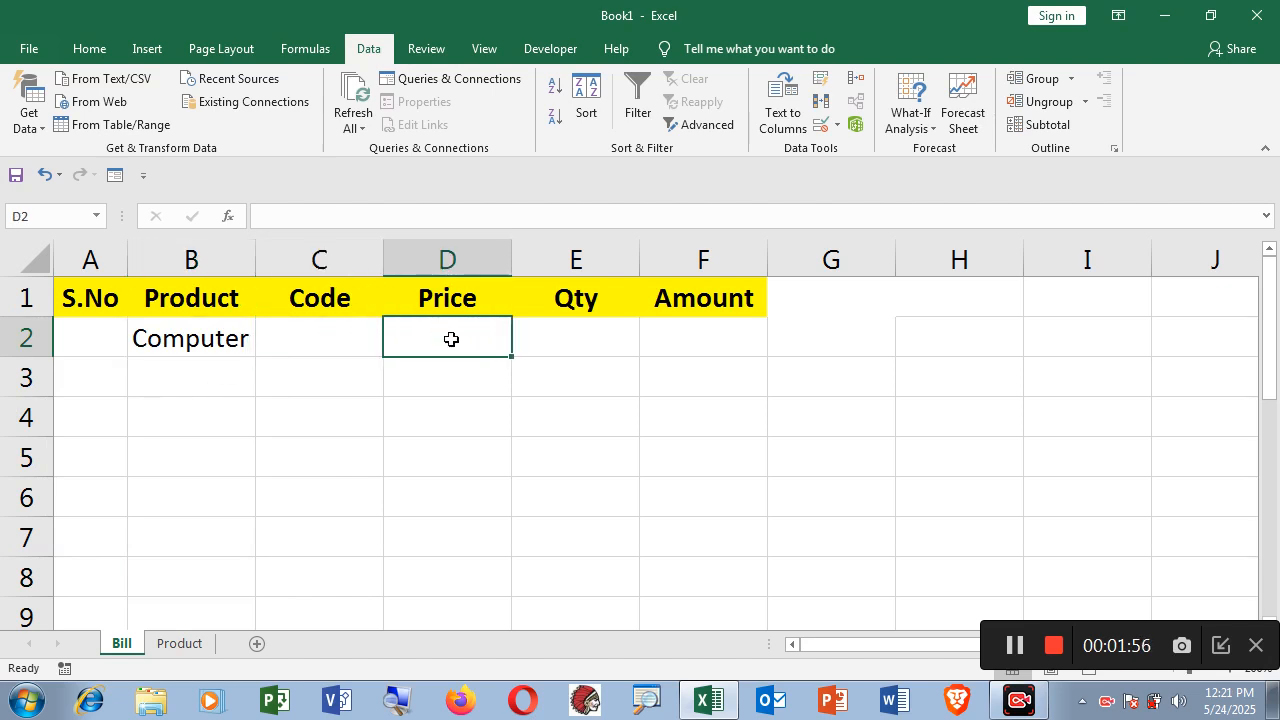
click(108, 337)
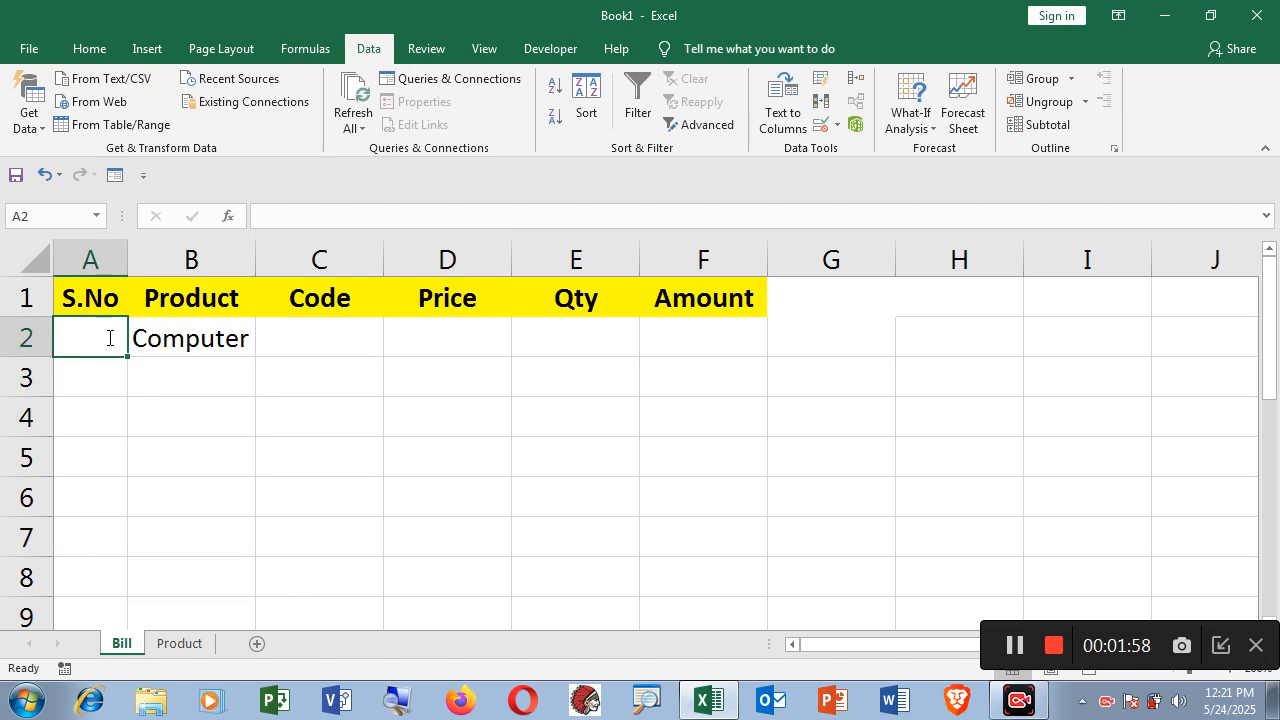
text(1)
click(193, 344)
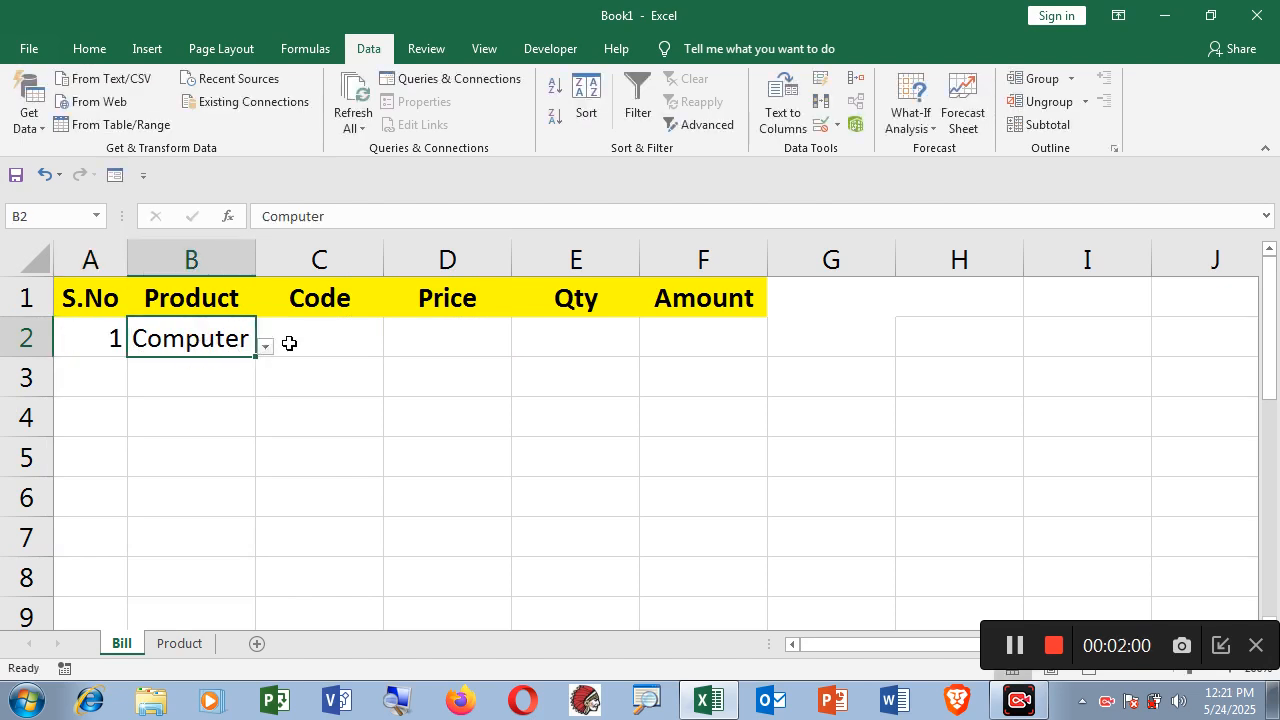
click(325, 341)
click(441, 342)
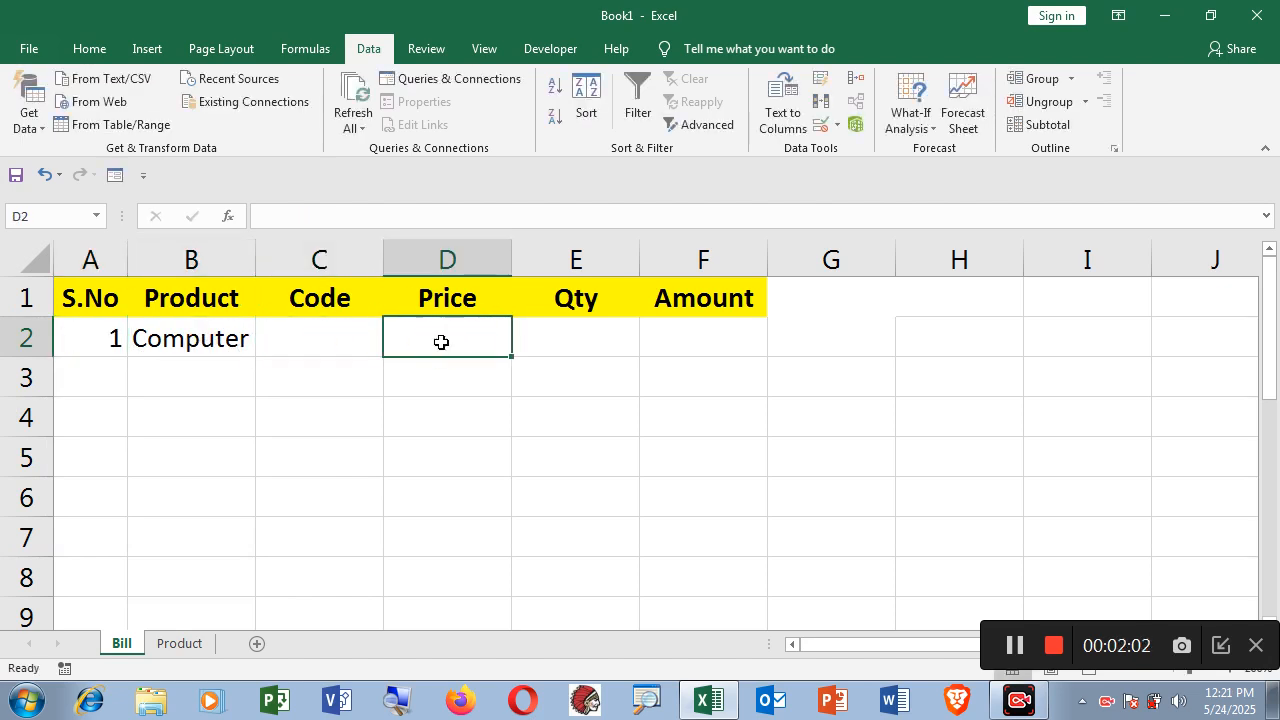
click(331, 340)
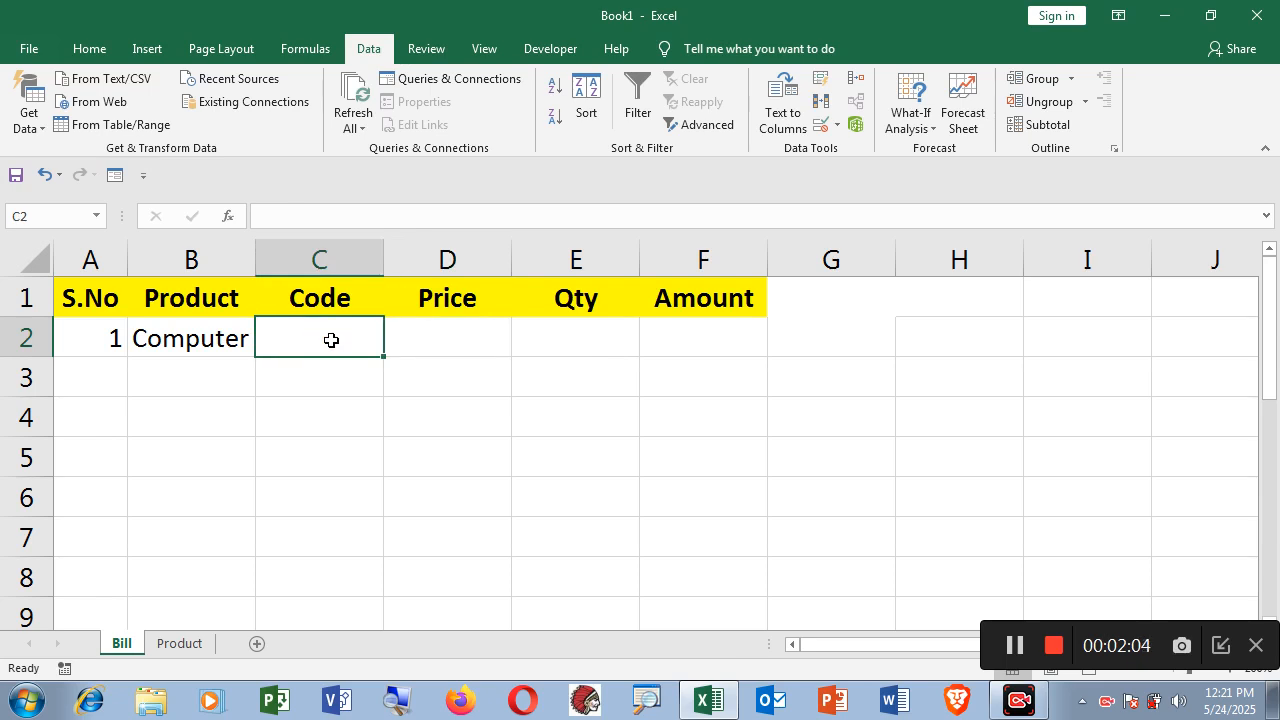
Enter =VLOOKUP(B2,Product!A1:C7,2,FALSE) in C2 so it returns code A002 for Computer.
text(=)
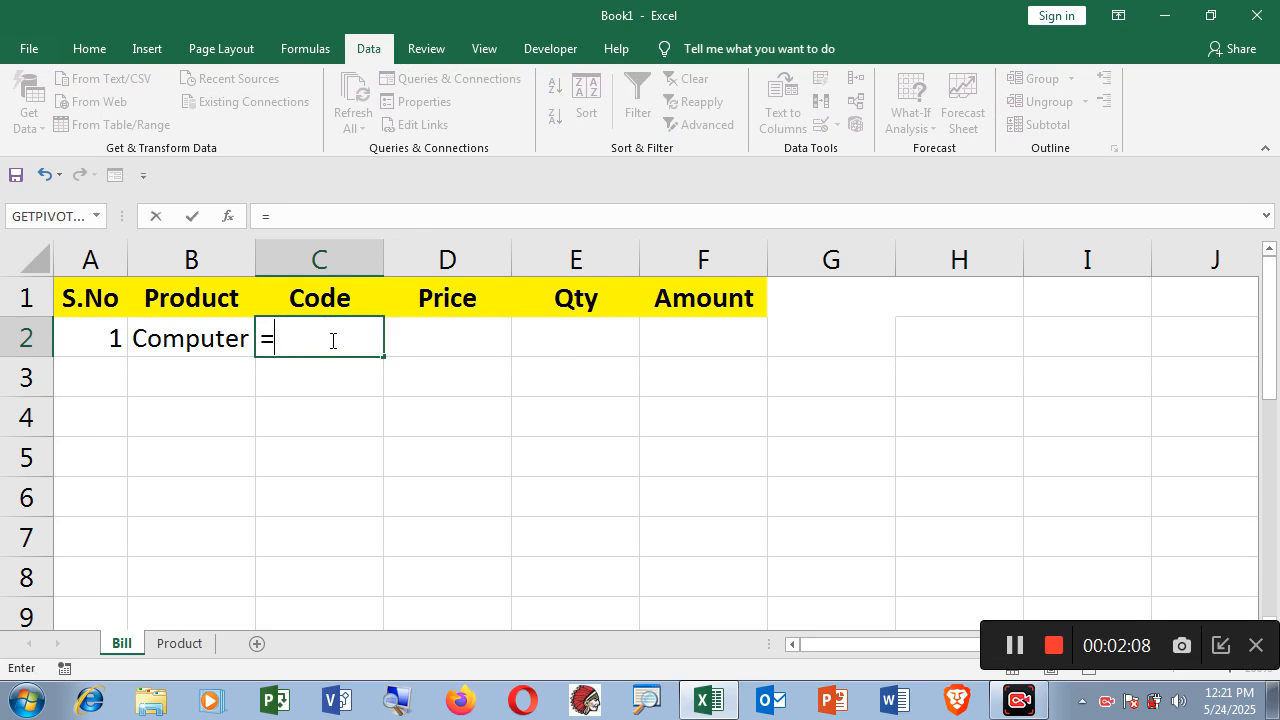
text(vloo)
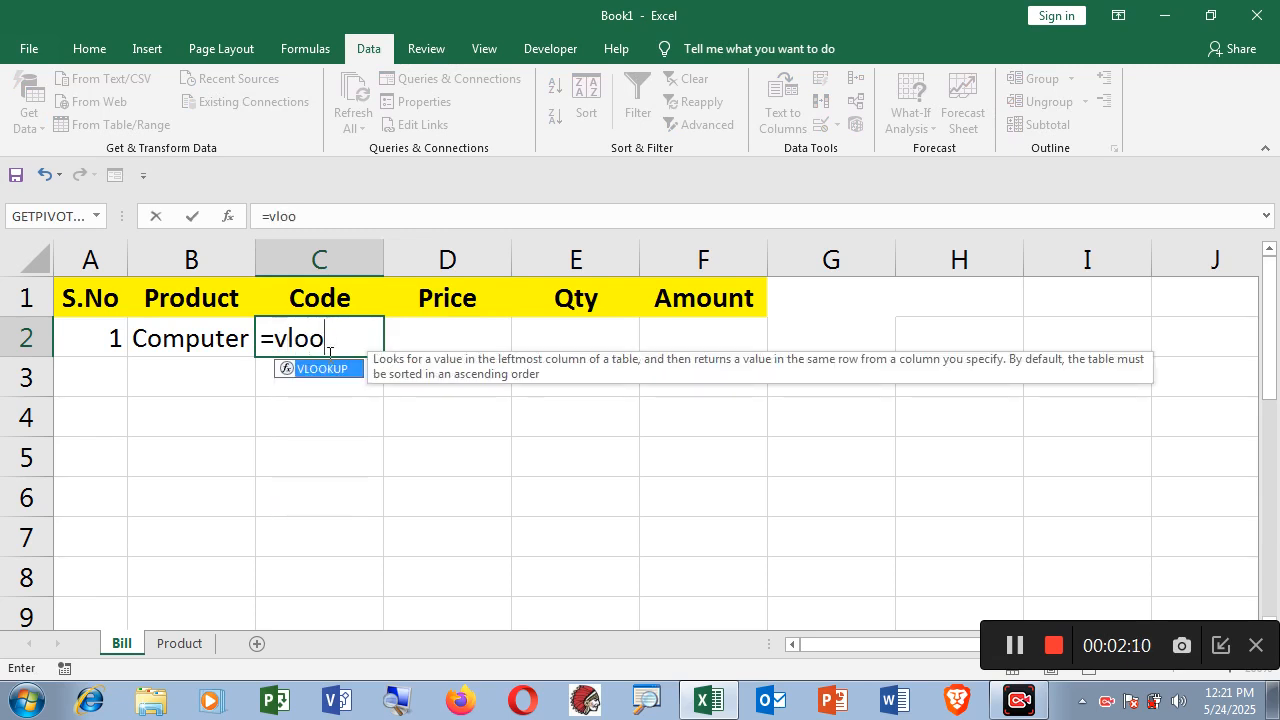
double_click(322, 368)
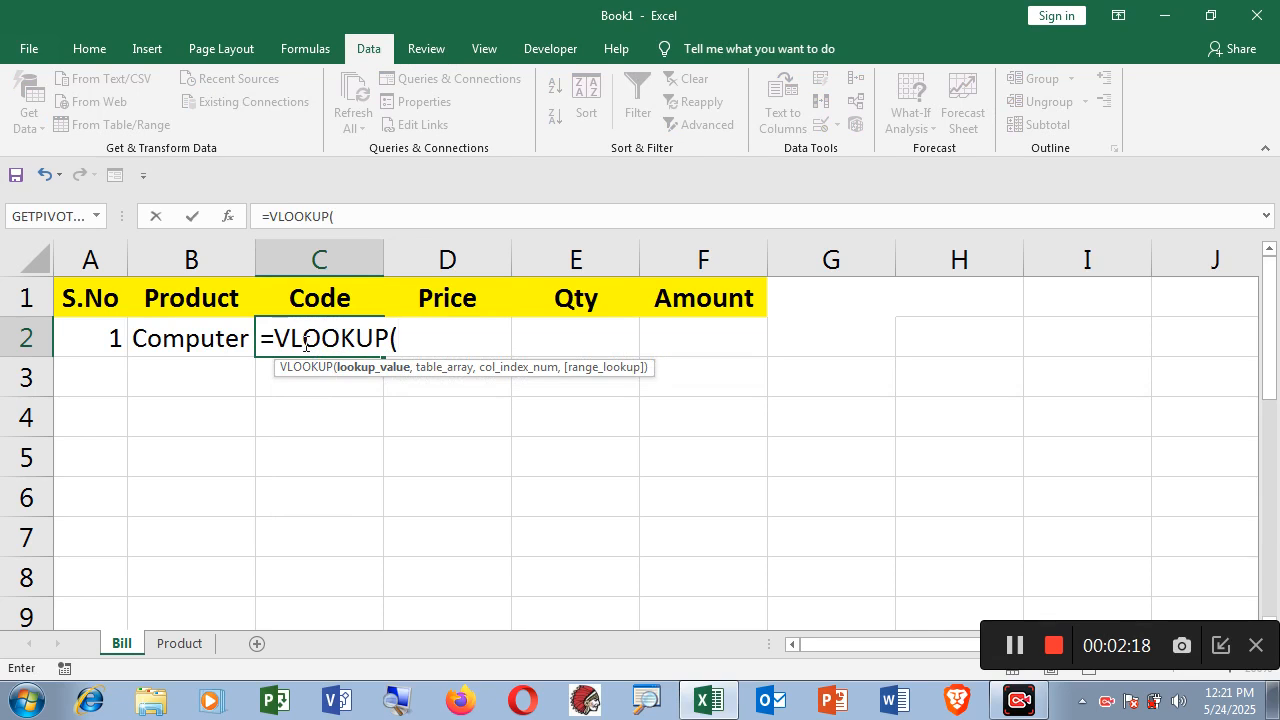
click(208, 339)
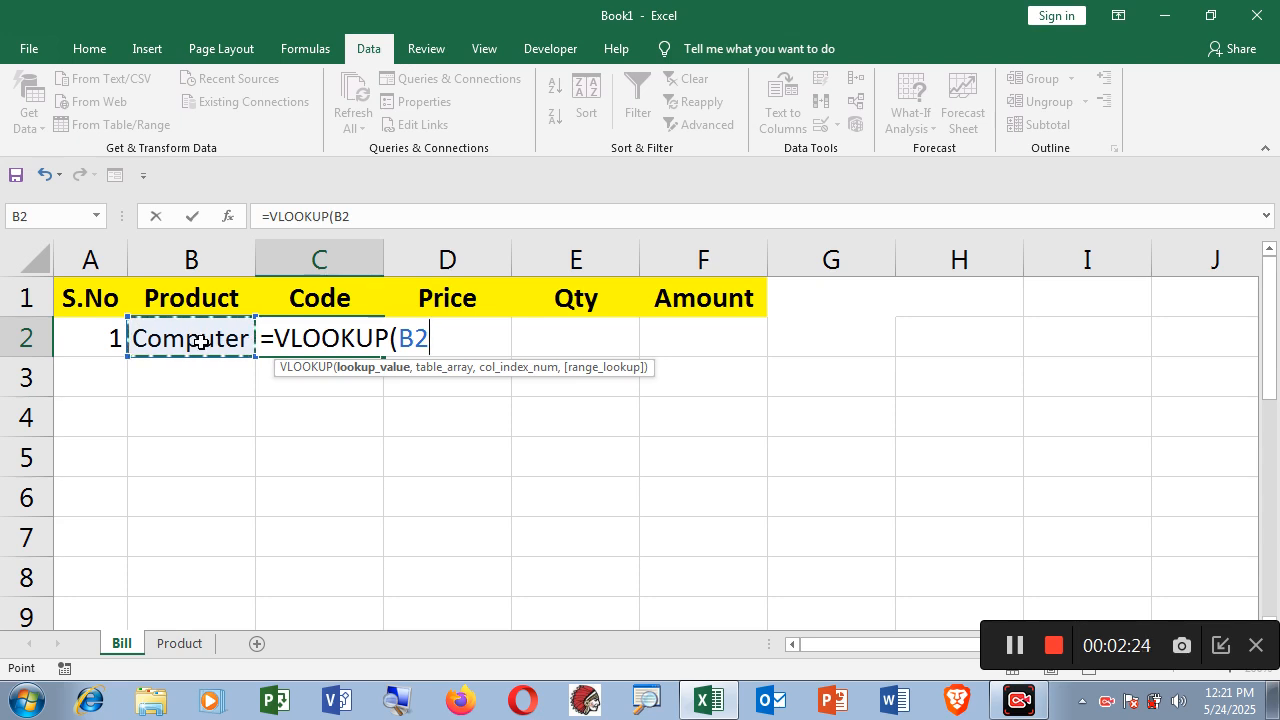
text(,)
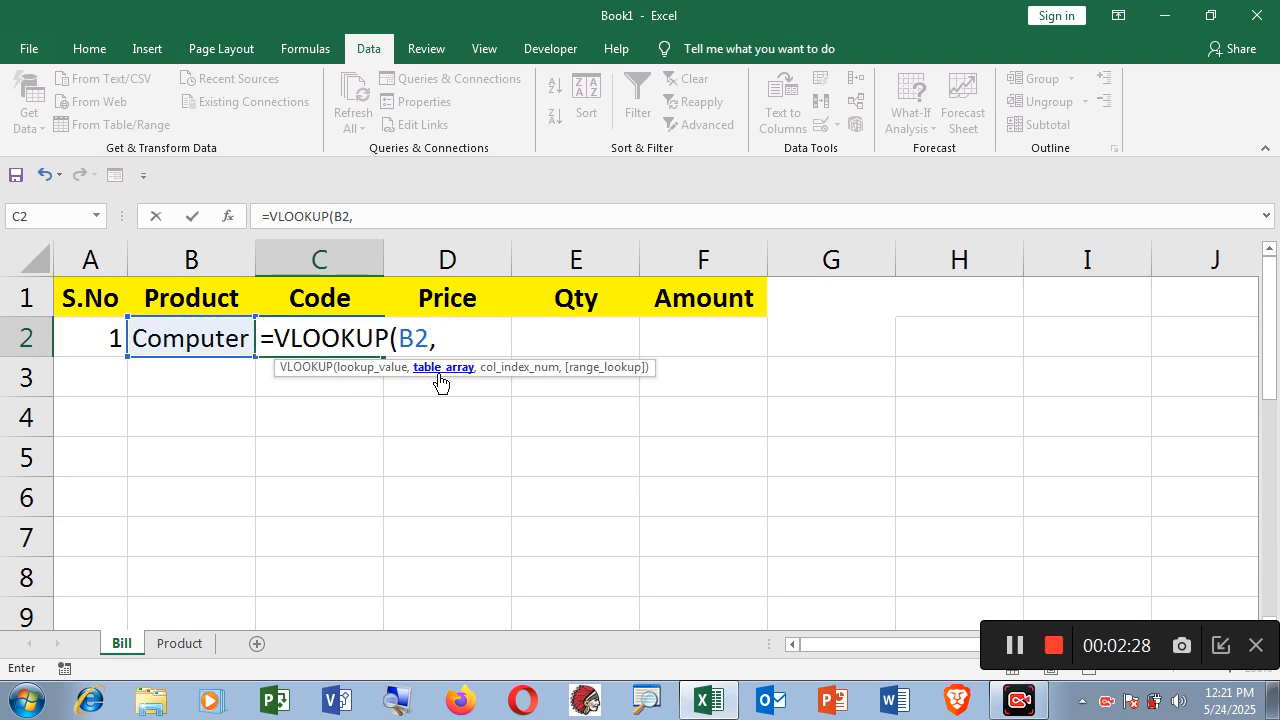
click(179, 643)
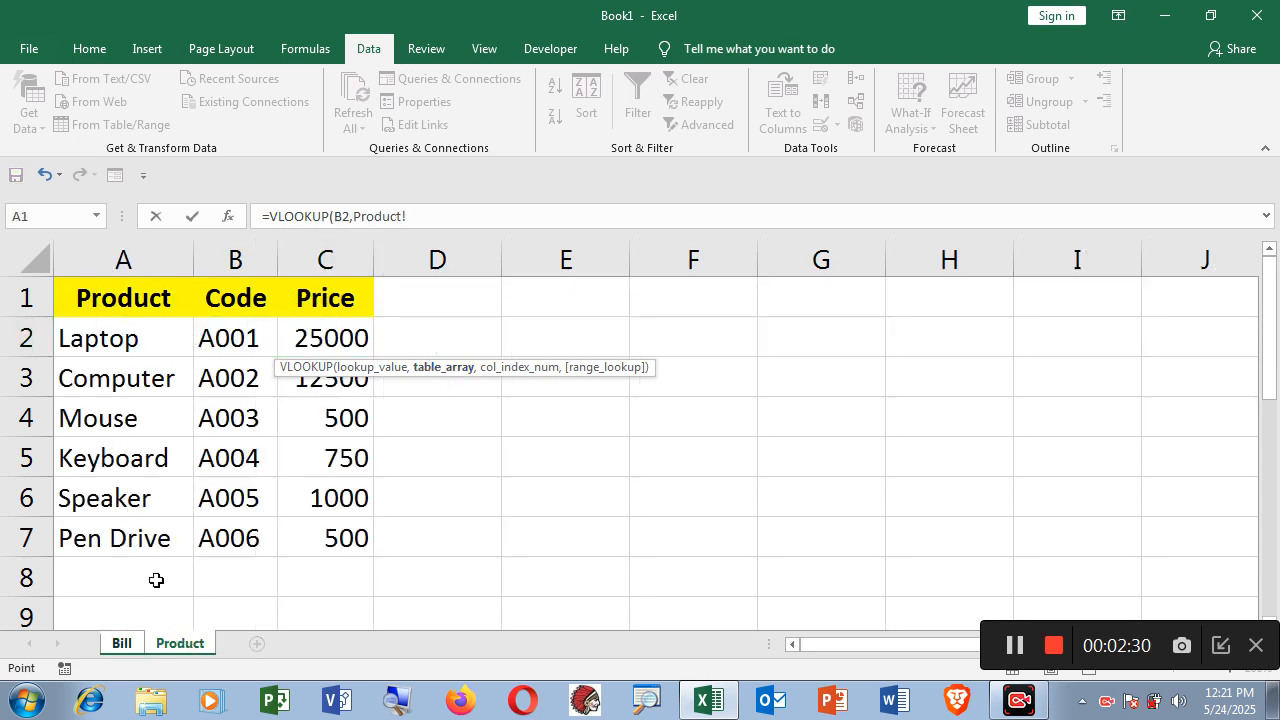
drag(95, 298, 343, 523)
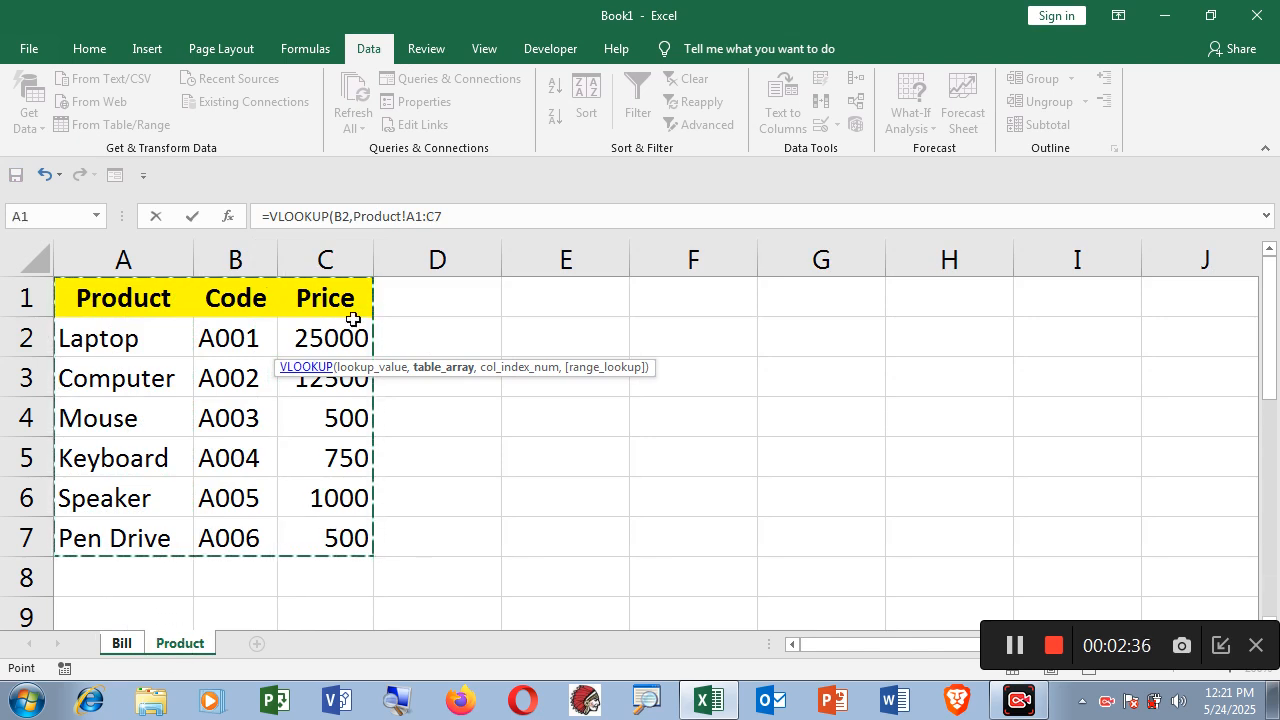
click(451, 216)
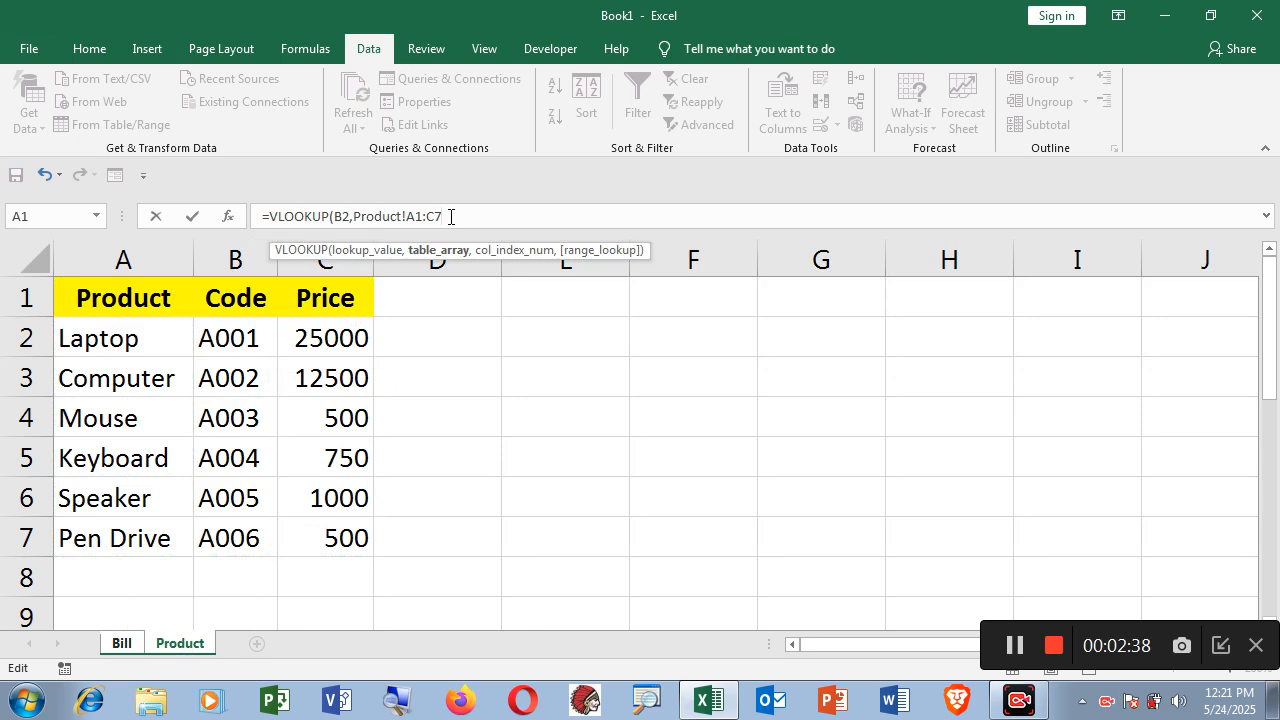
text(,2)
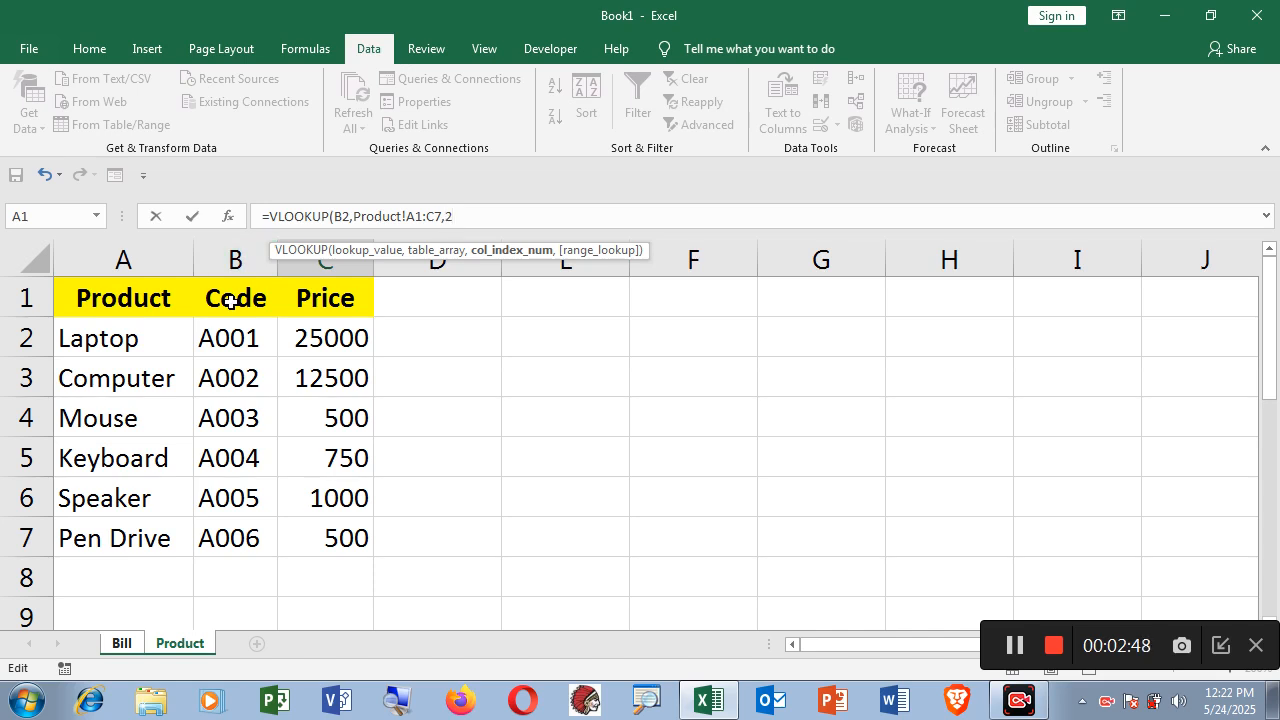
text(,)
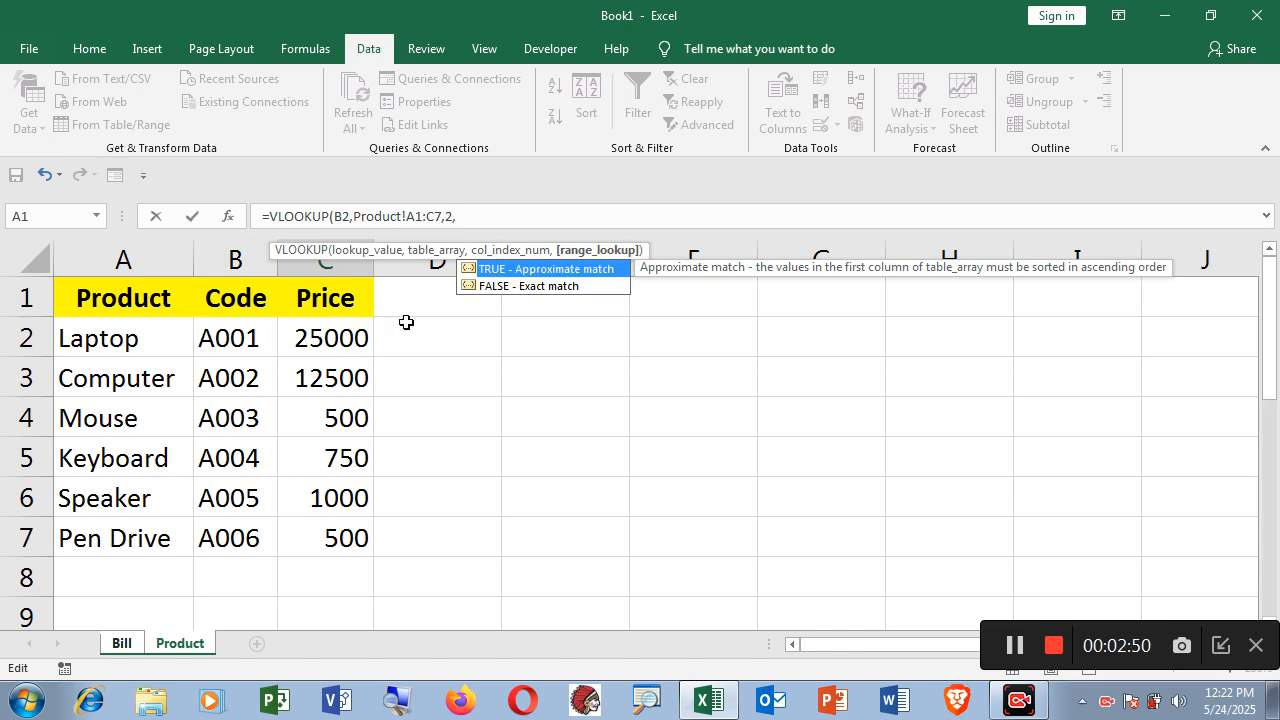
double_click(534, 287)
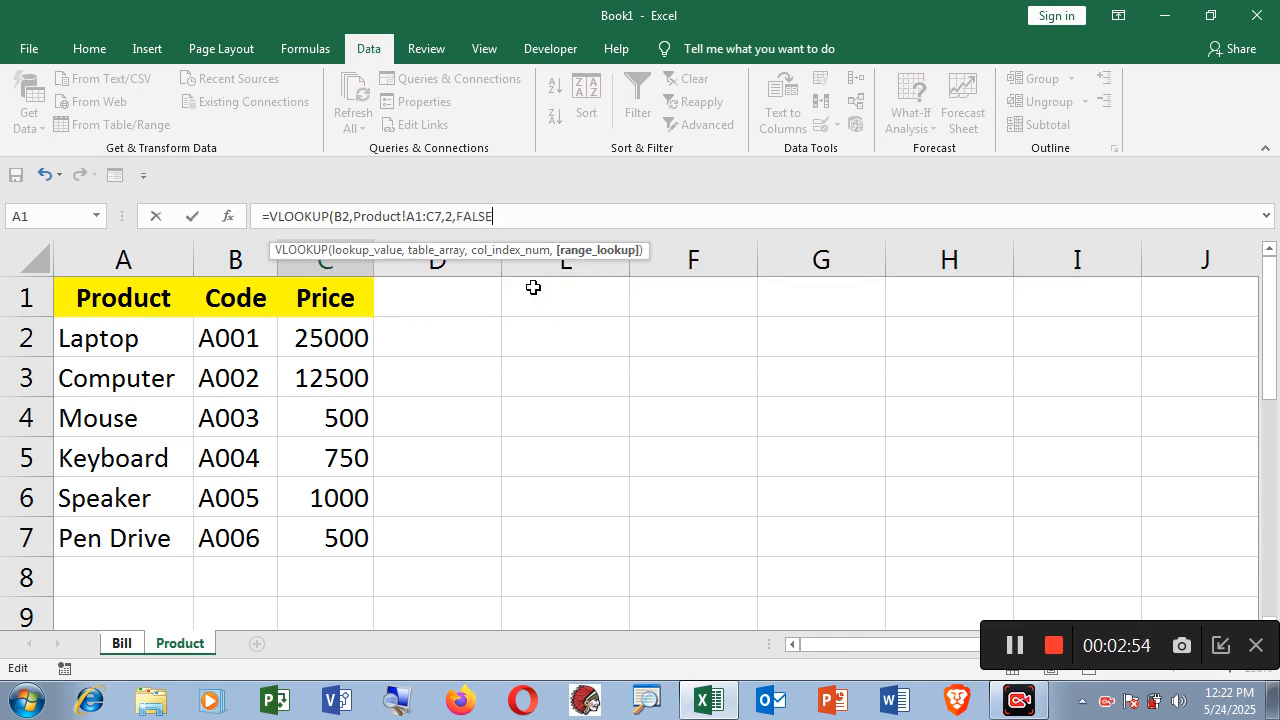
text())
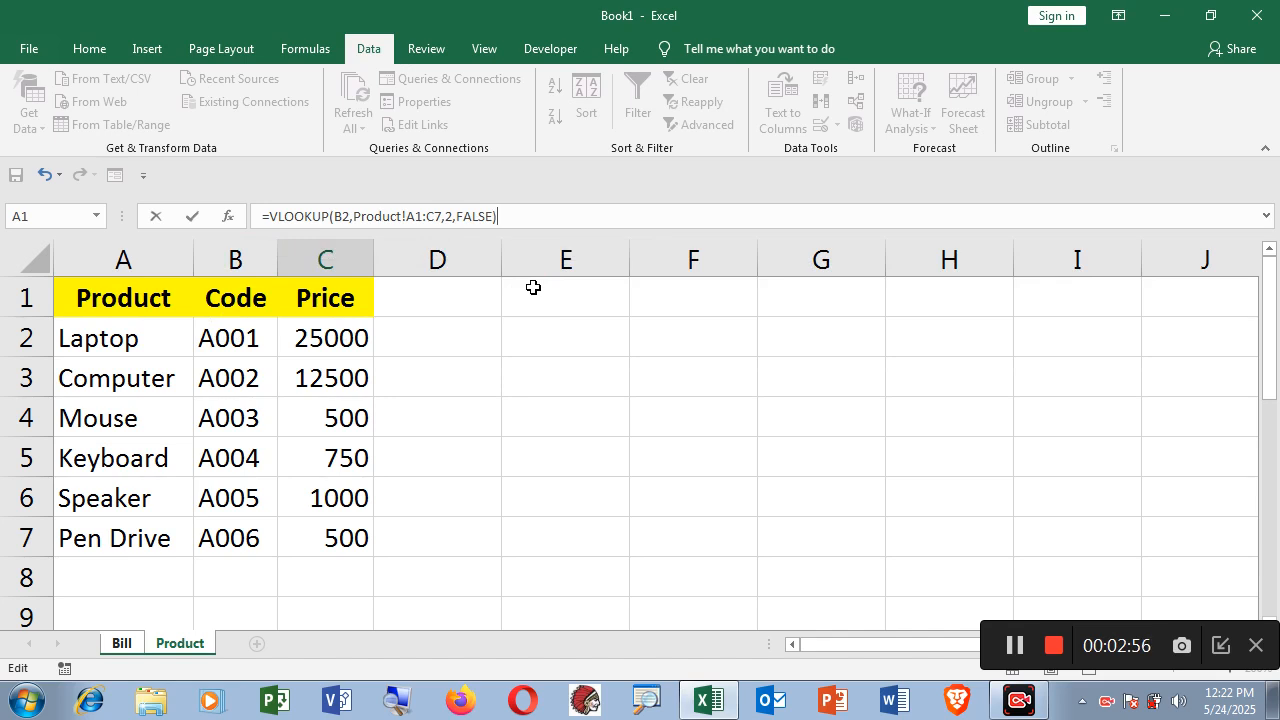
key(Return)
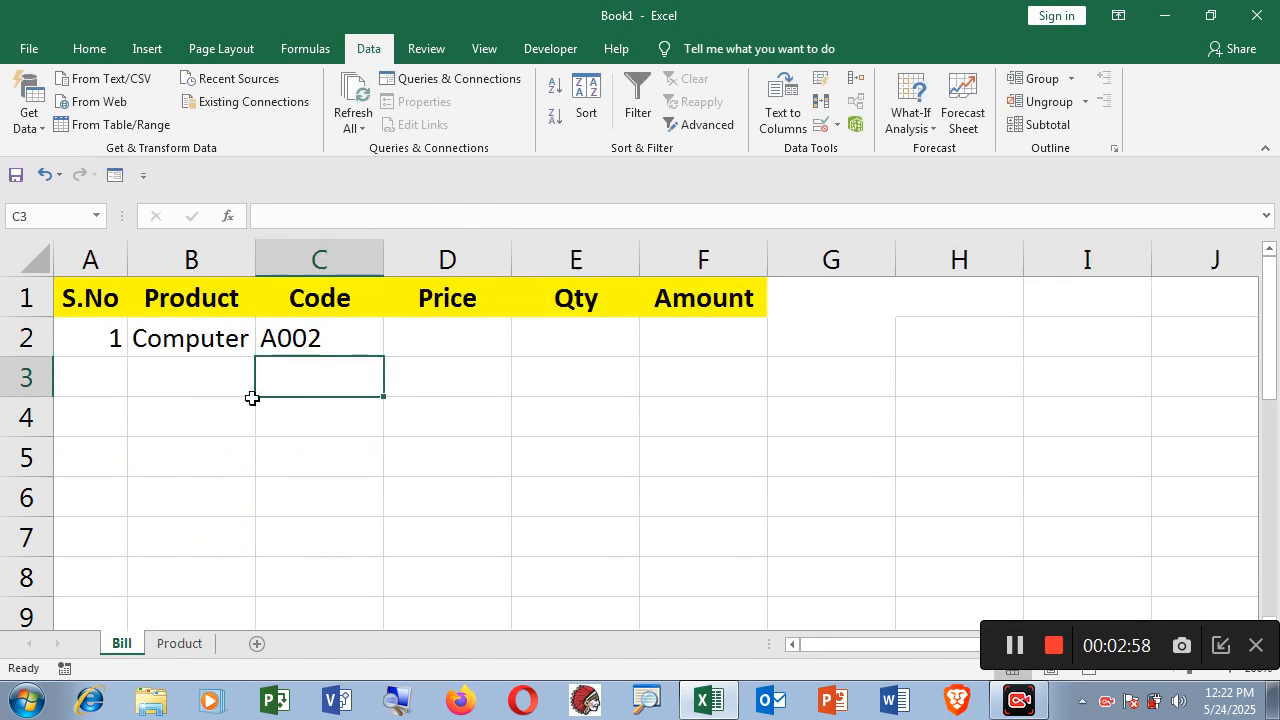
Start a VLOOKUP in Price cell D2 with B2 as the lookup value.
click(208, 339)
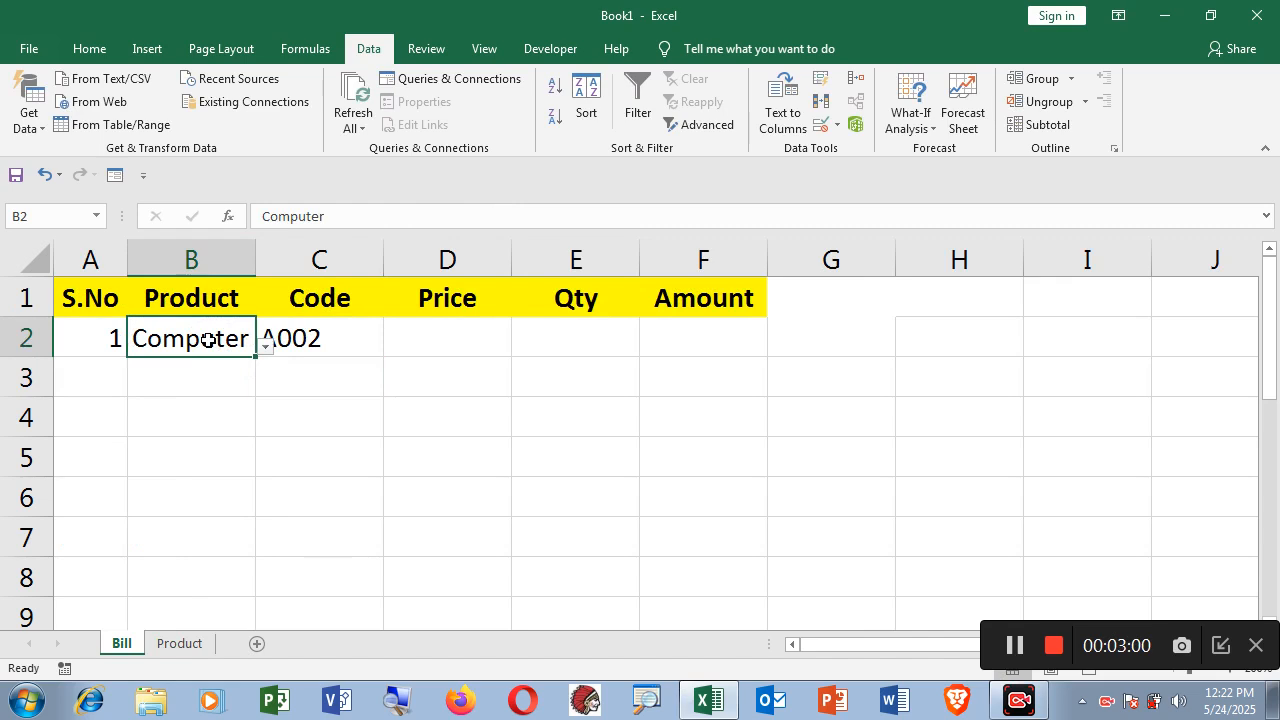
click(322, 342)
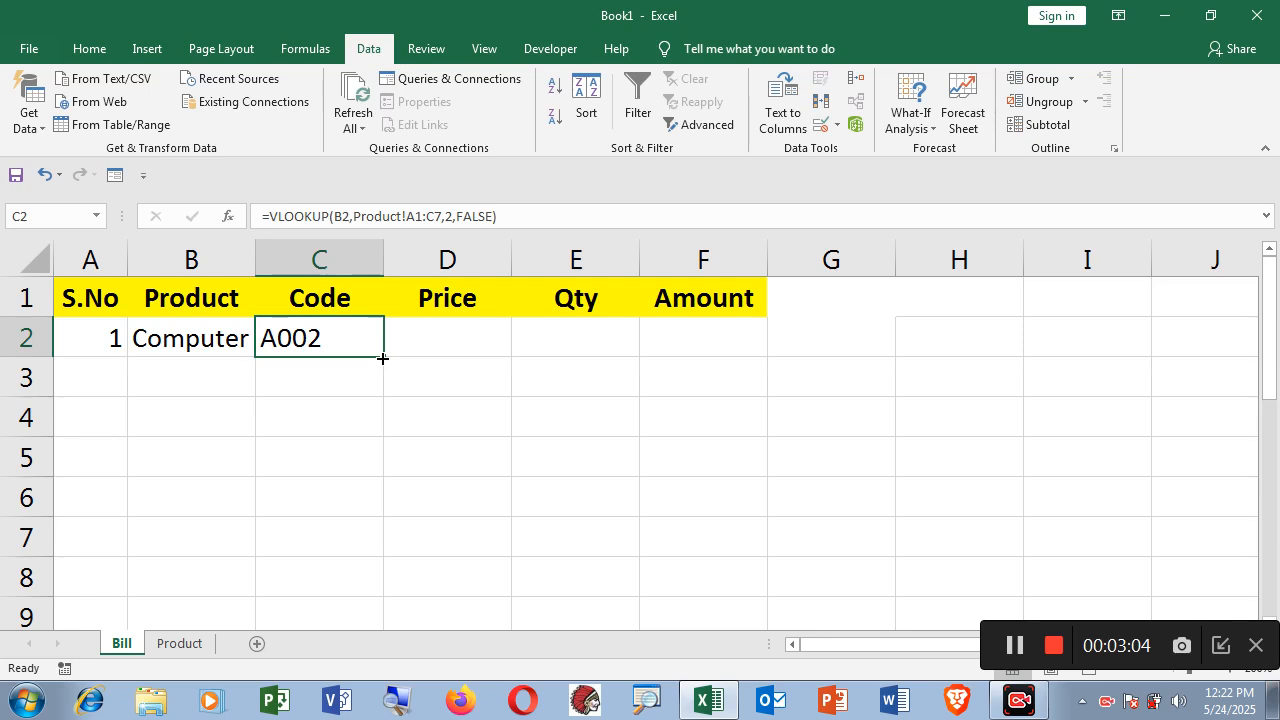
click(438, 346)
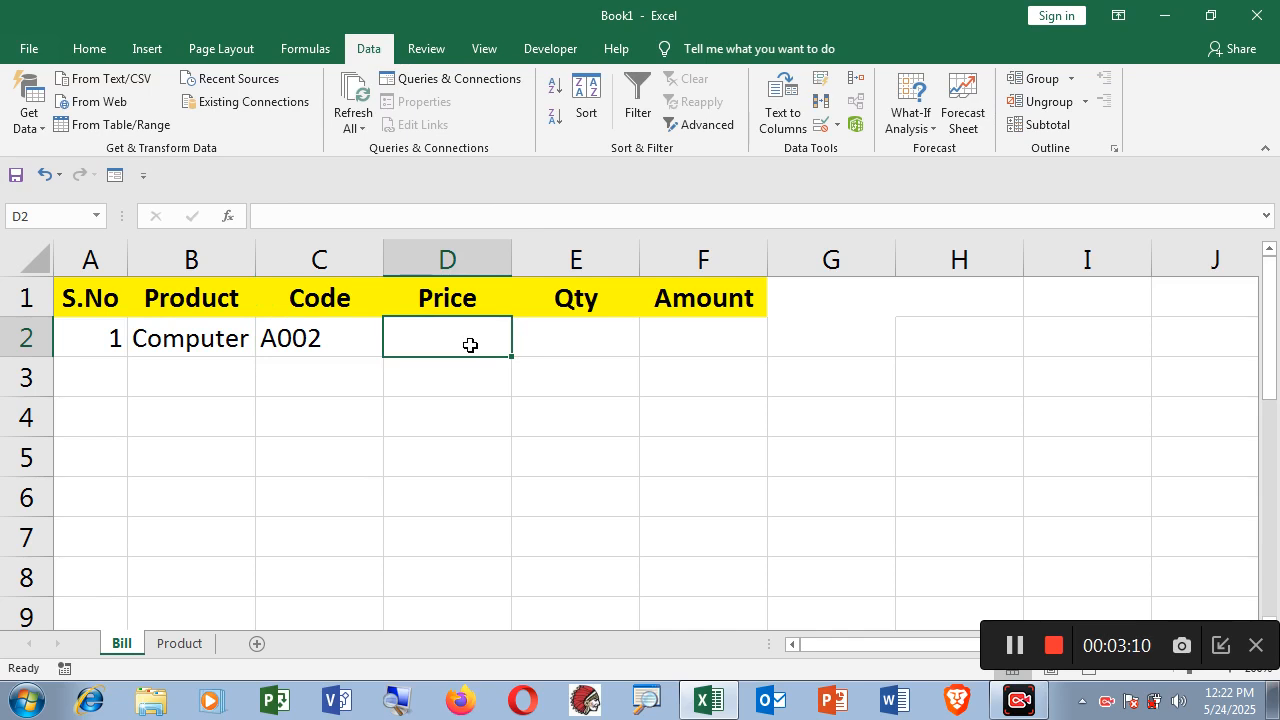
text(=vl)
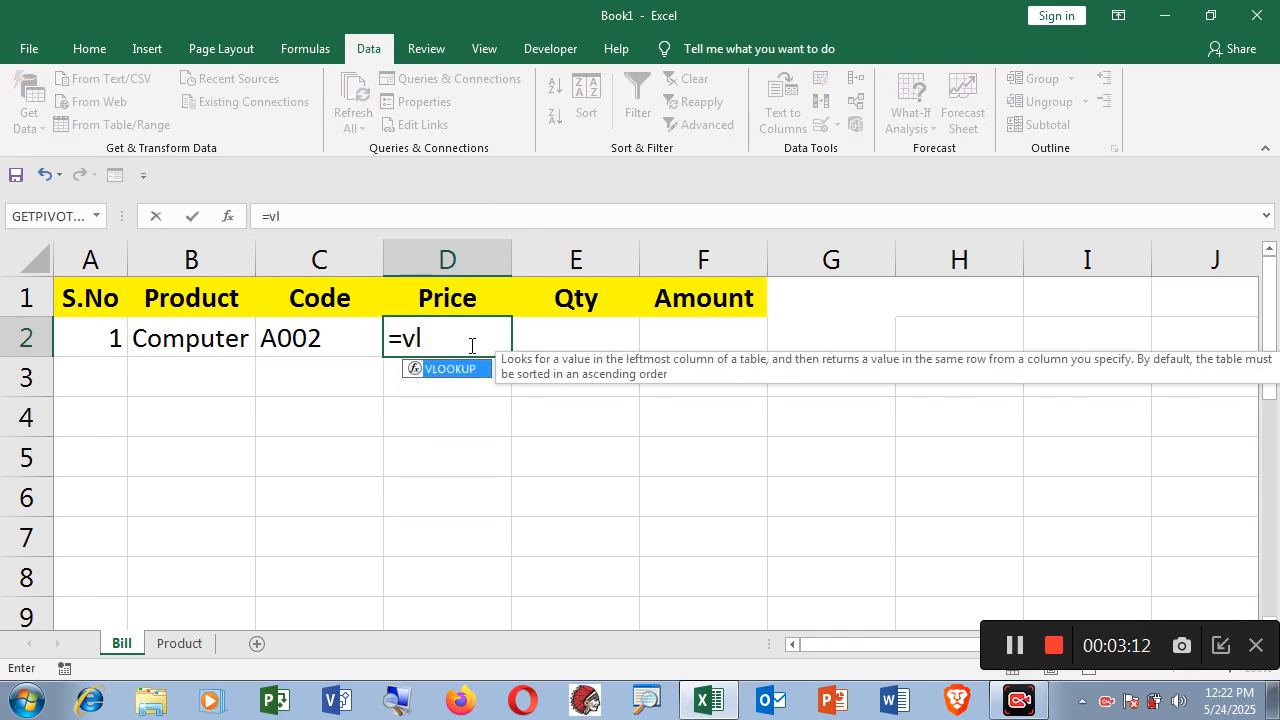
double_click(462, 368)
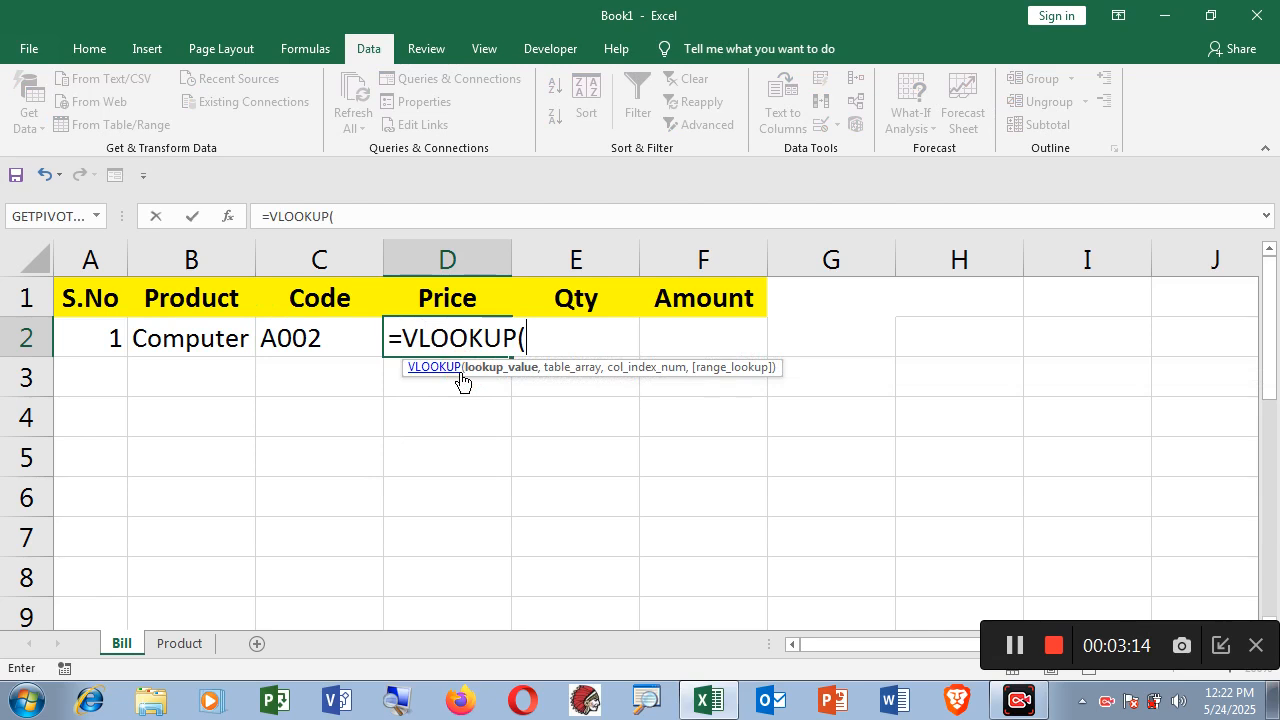
click(194, 345)
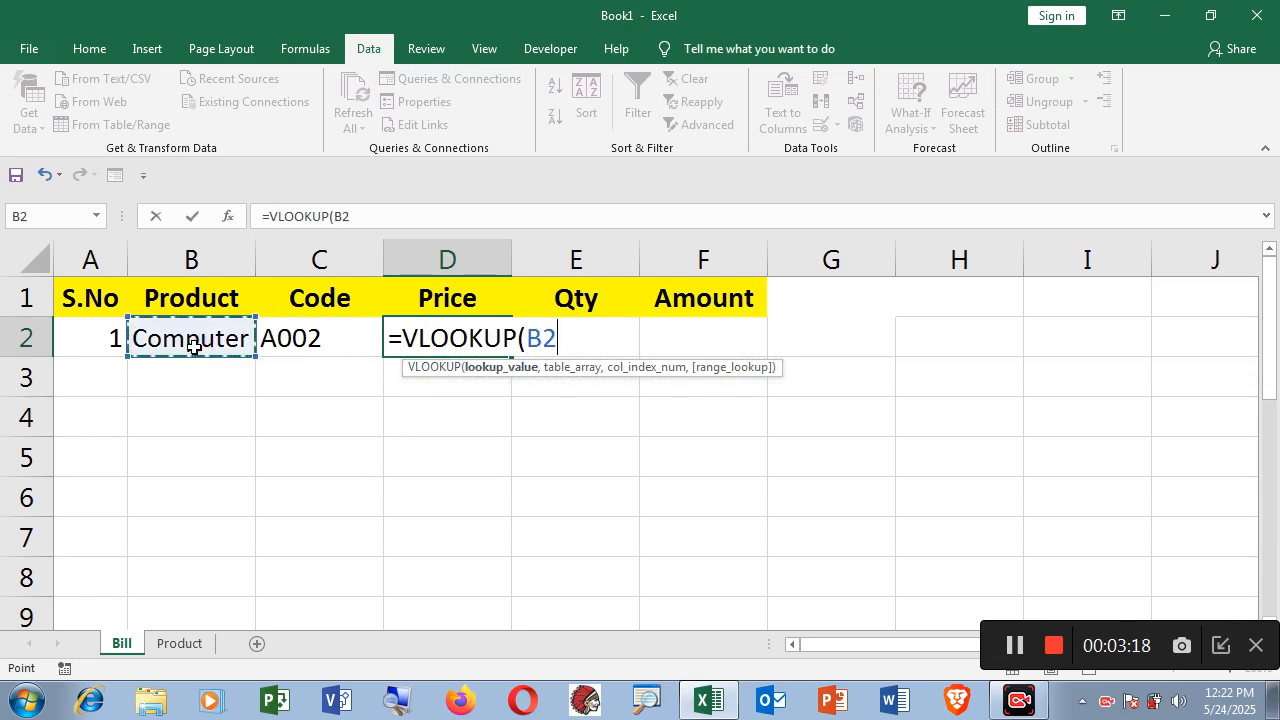
text(,)
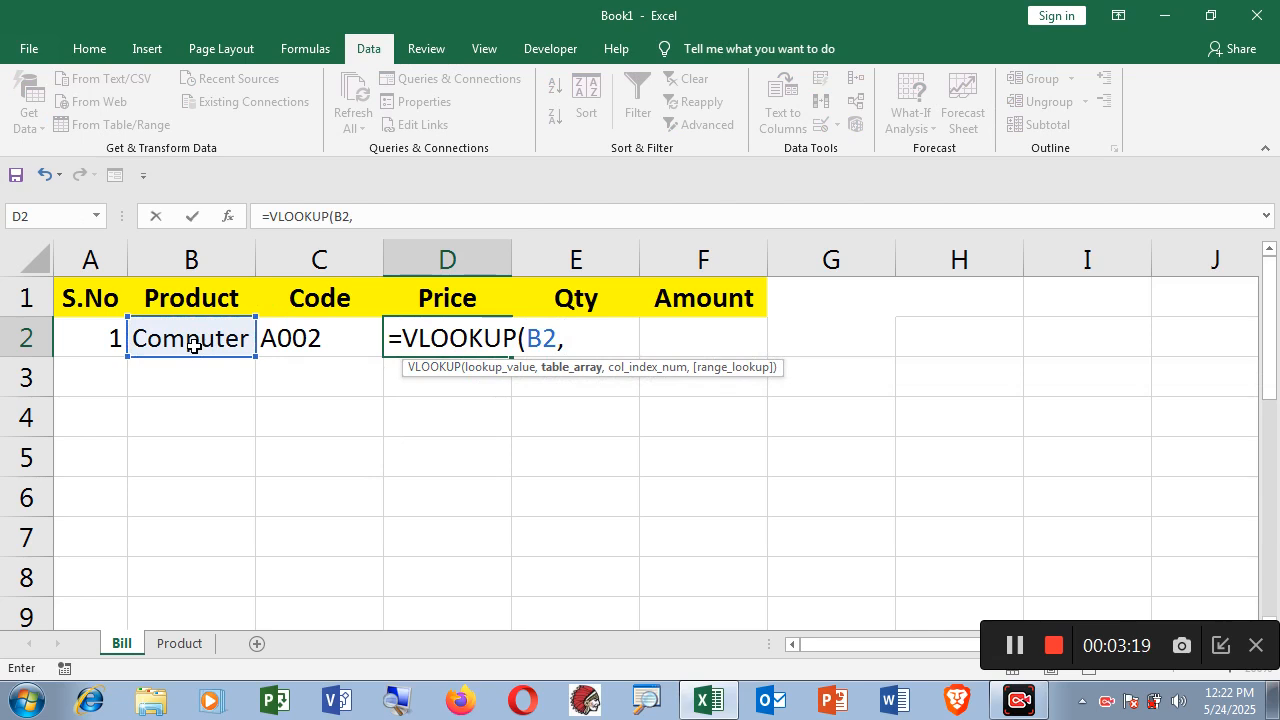
Complete it with range Product!A1:C7, column 3 and FALSE, returning 12500.
click(180, 645)
drag(90, 300, 302, 535)
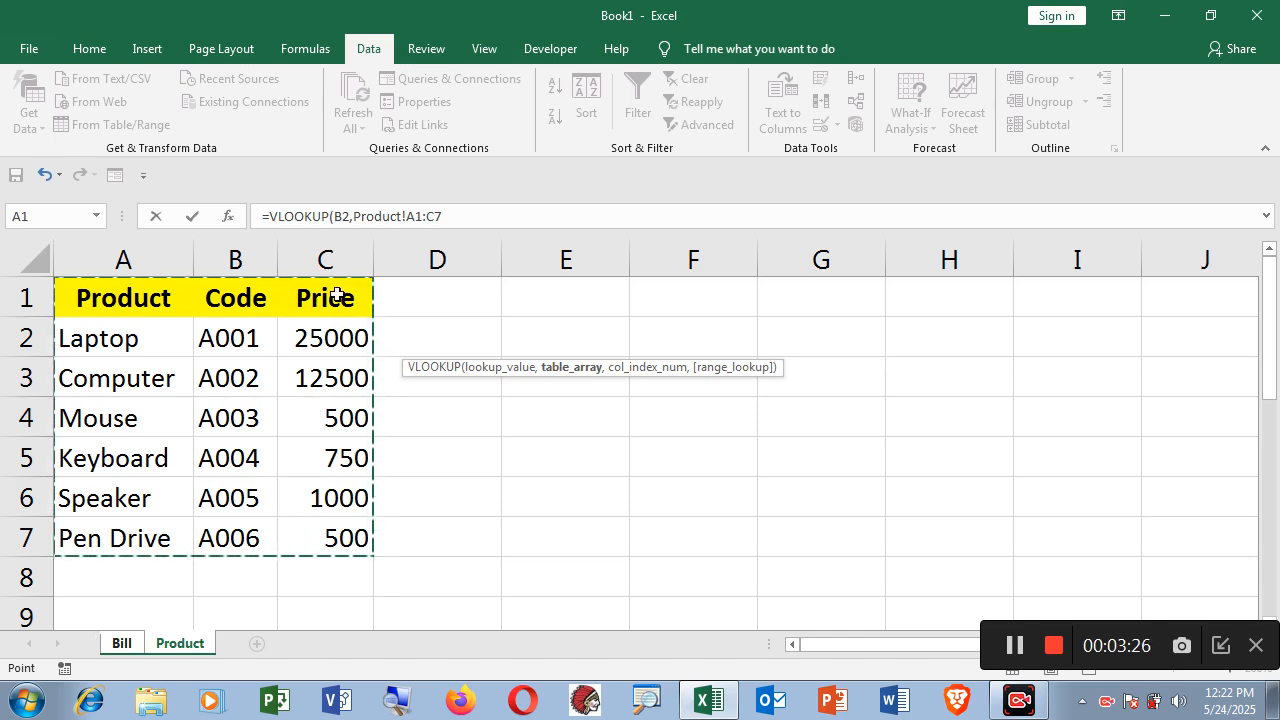
click(453, 217)
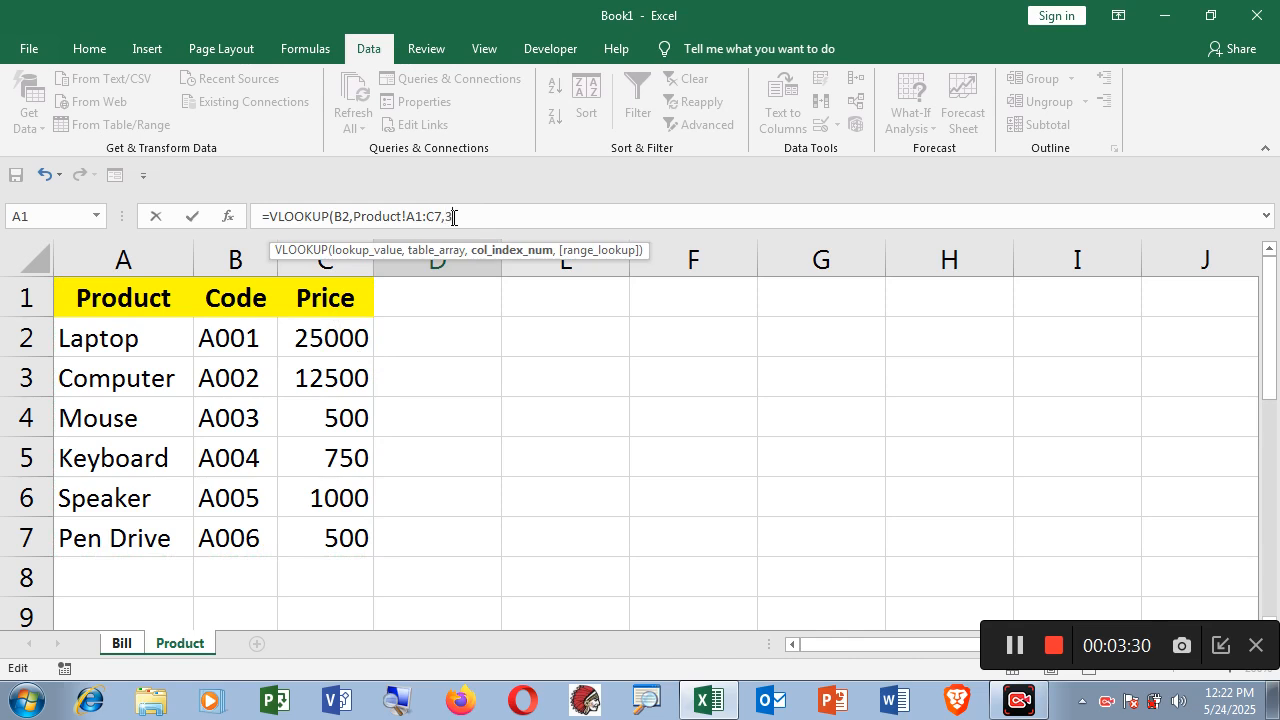
text(,)
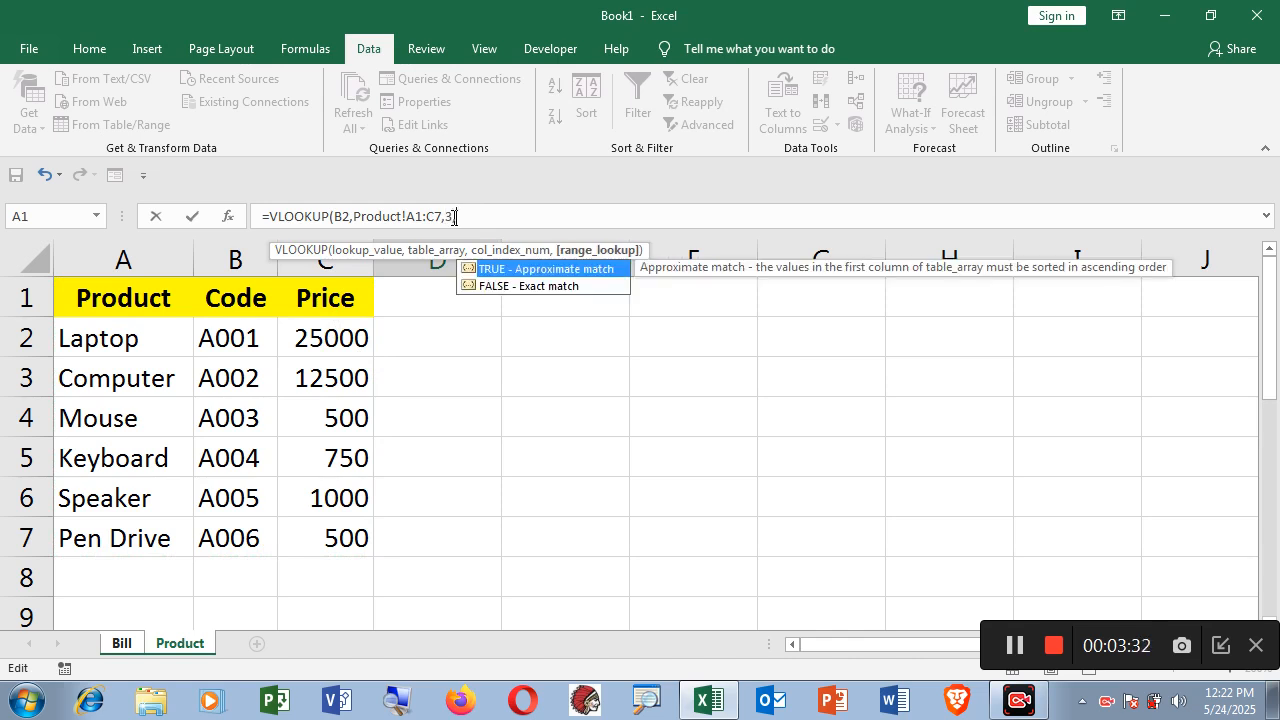
double_click(503, 285)
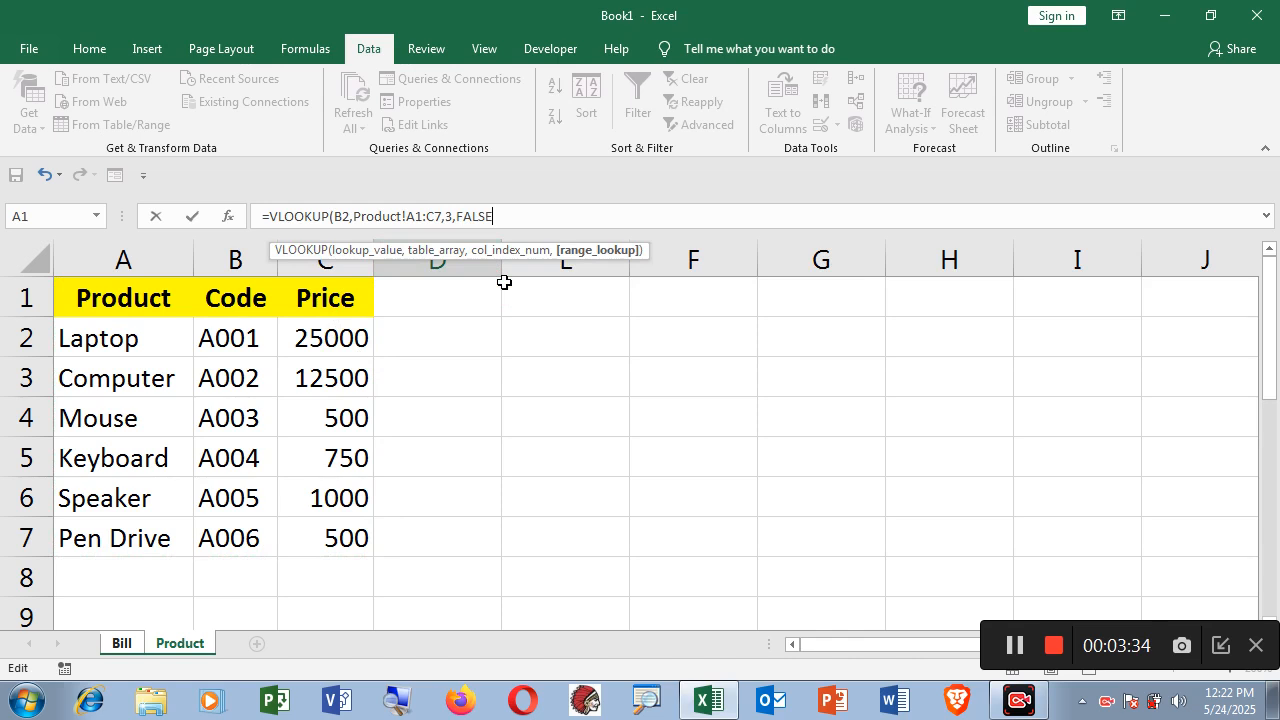
text())
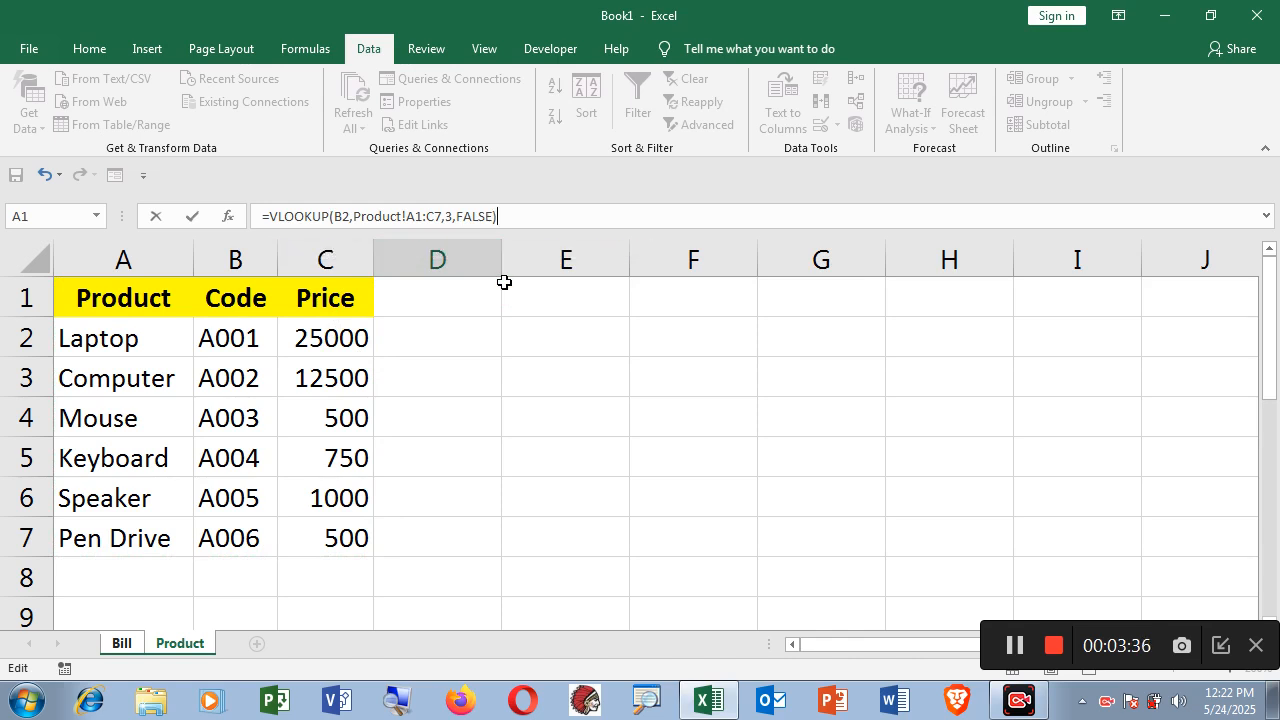
key(Return)
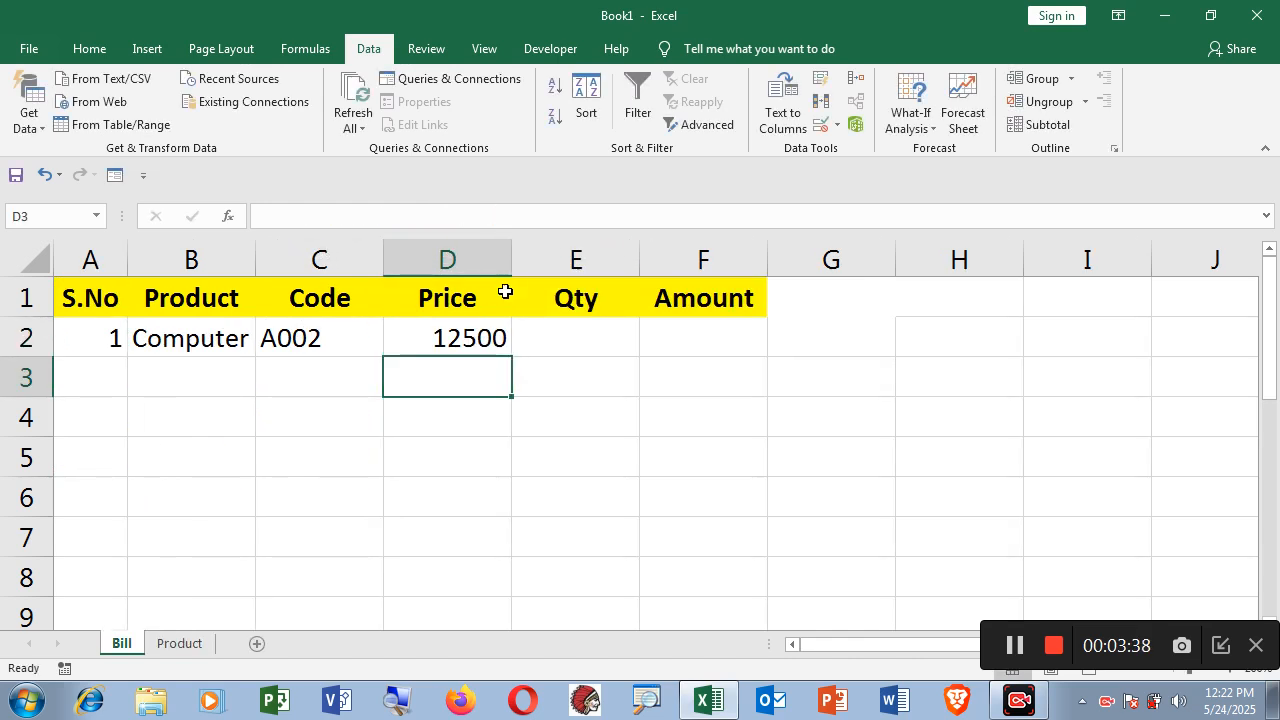
Pick Mouse from B2's dropdown so Code updates to A003 and Price to 500.
click(211, 342)
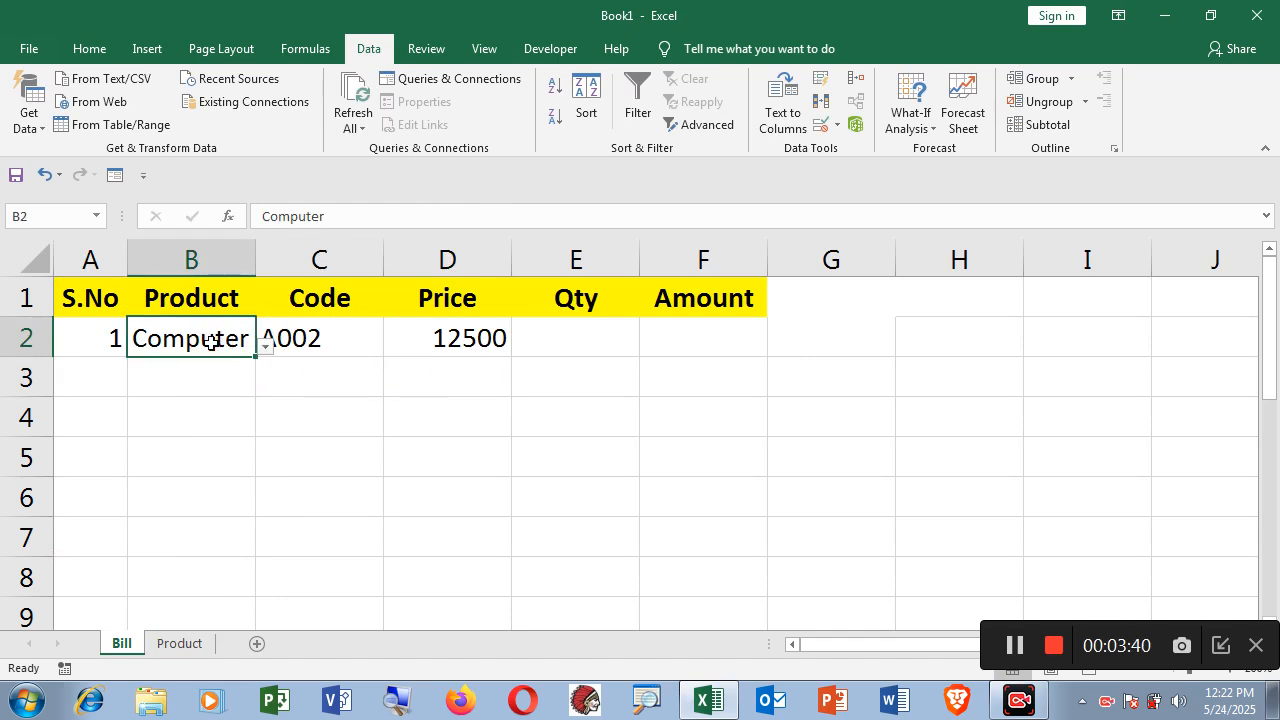
click(318, 344)
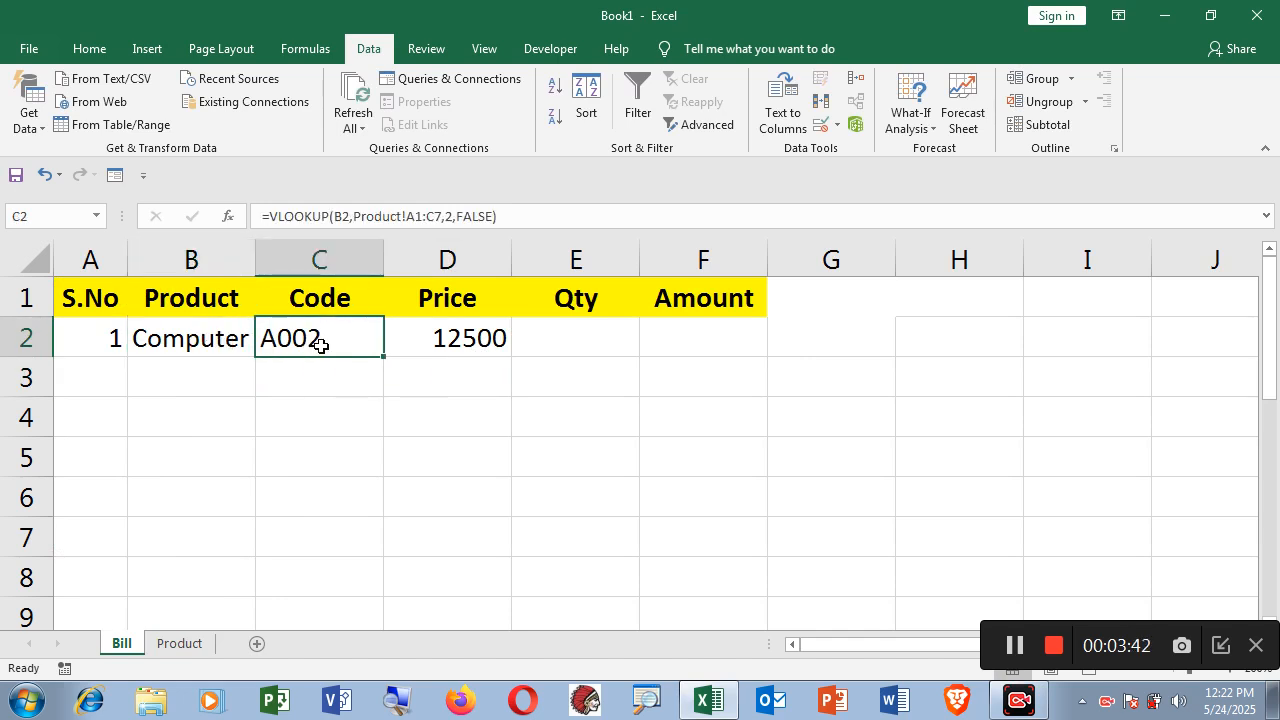
click(458, 340)
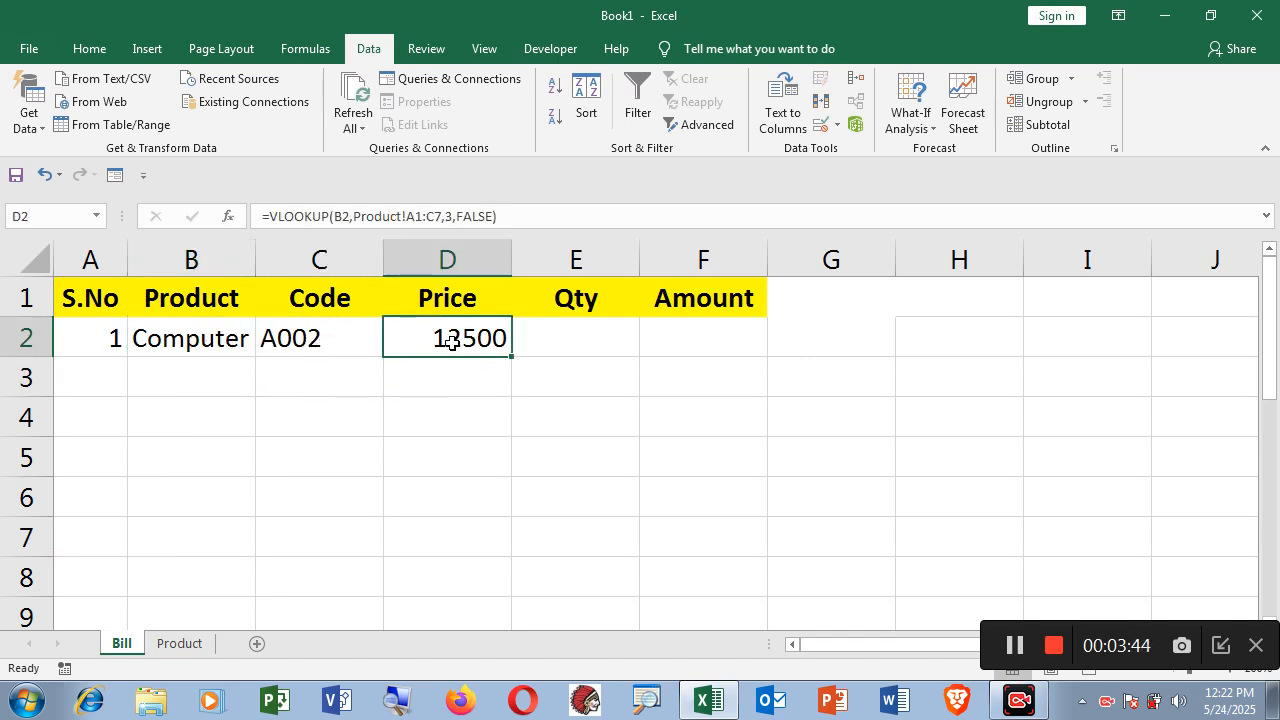
click(229, 338)
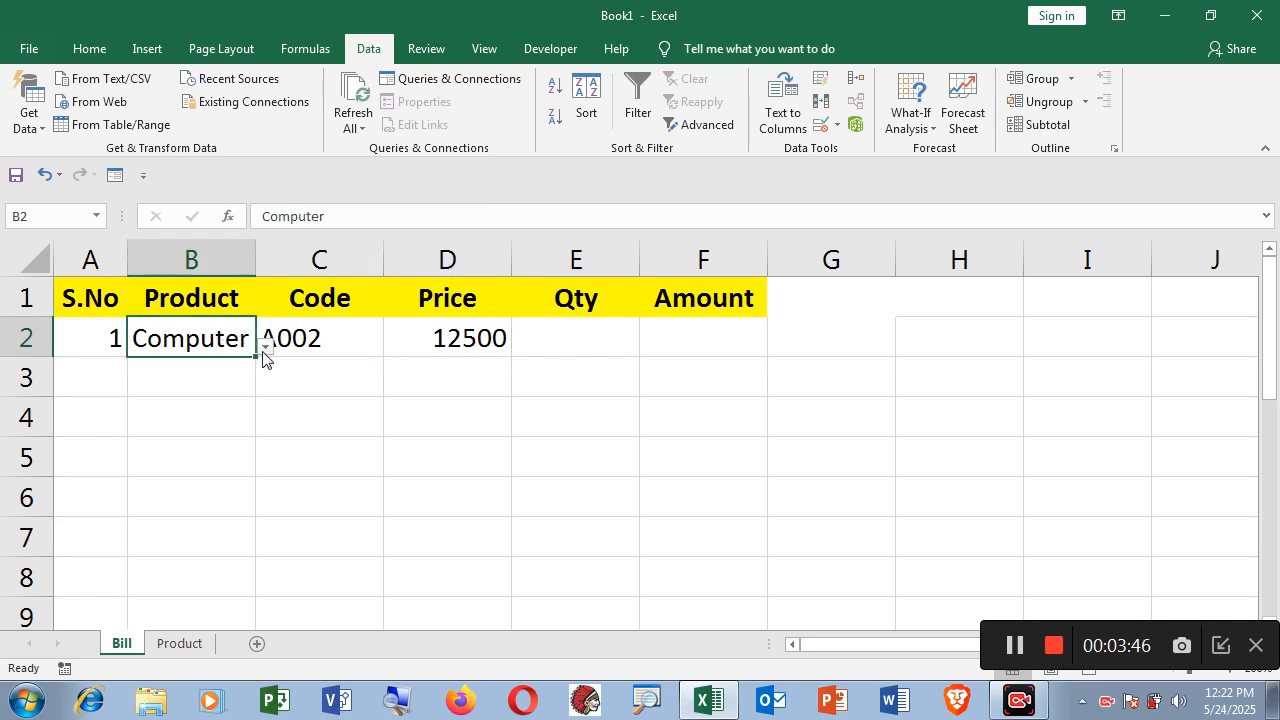
click(265, 348)
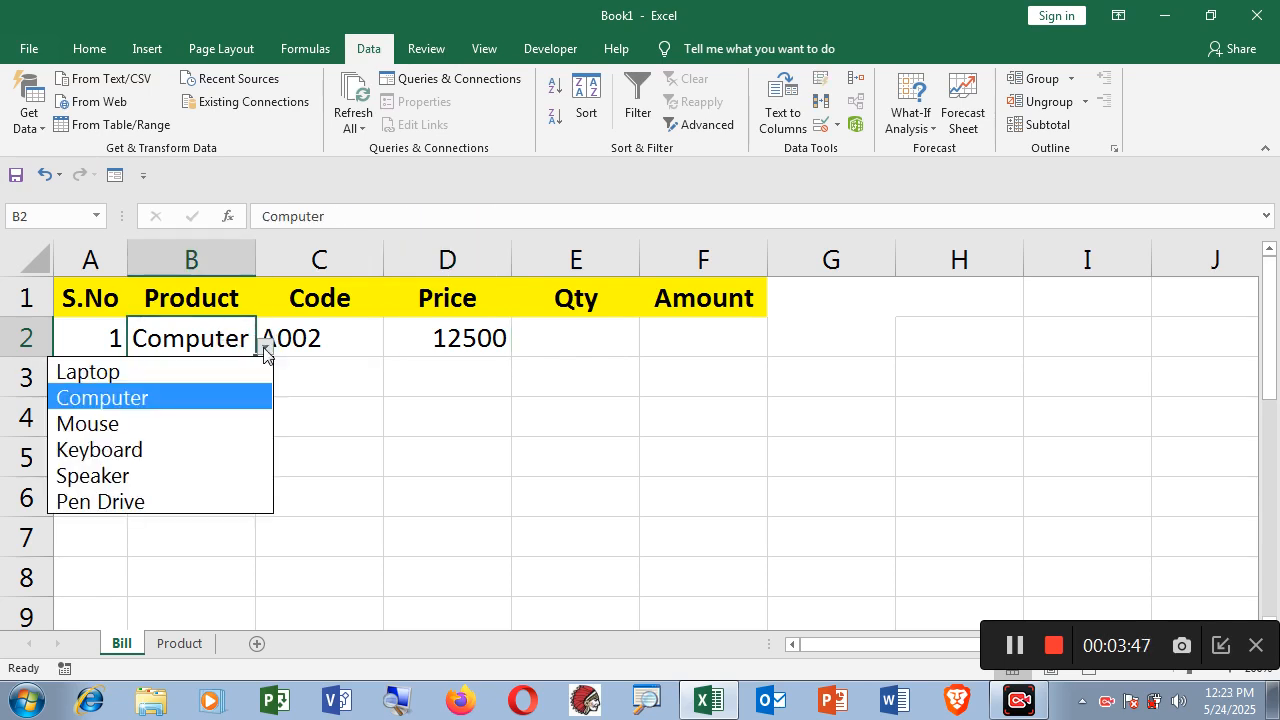
click(180, 424)
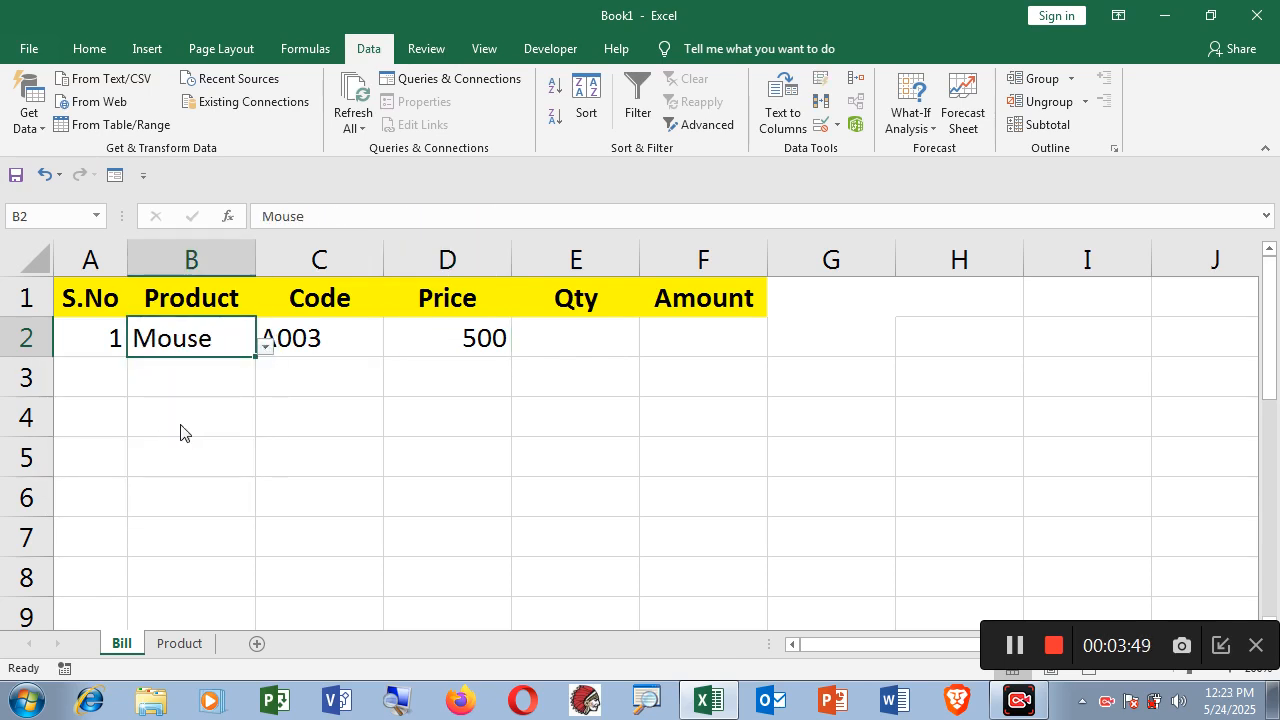
click(334, 342)
click(489, 340)
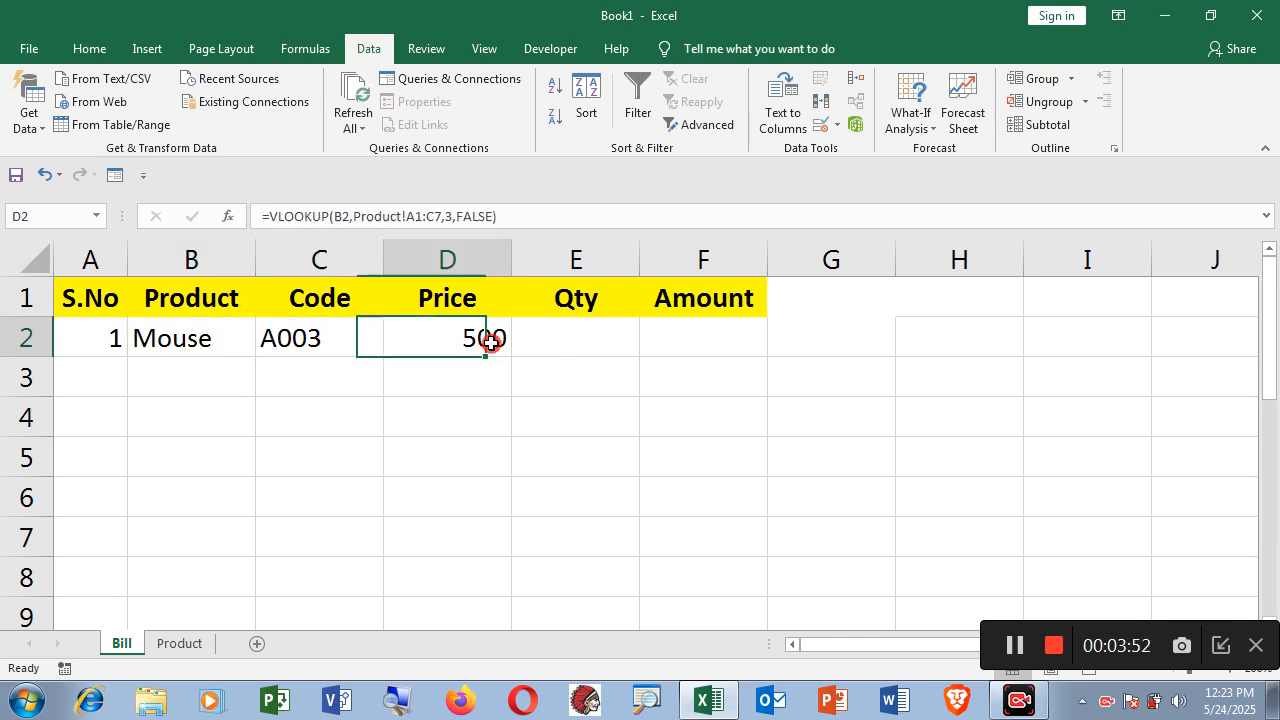
click(585, 338)
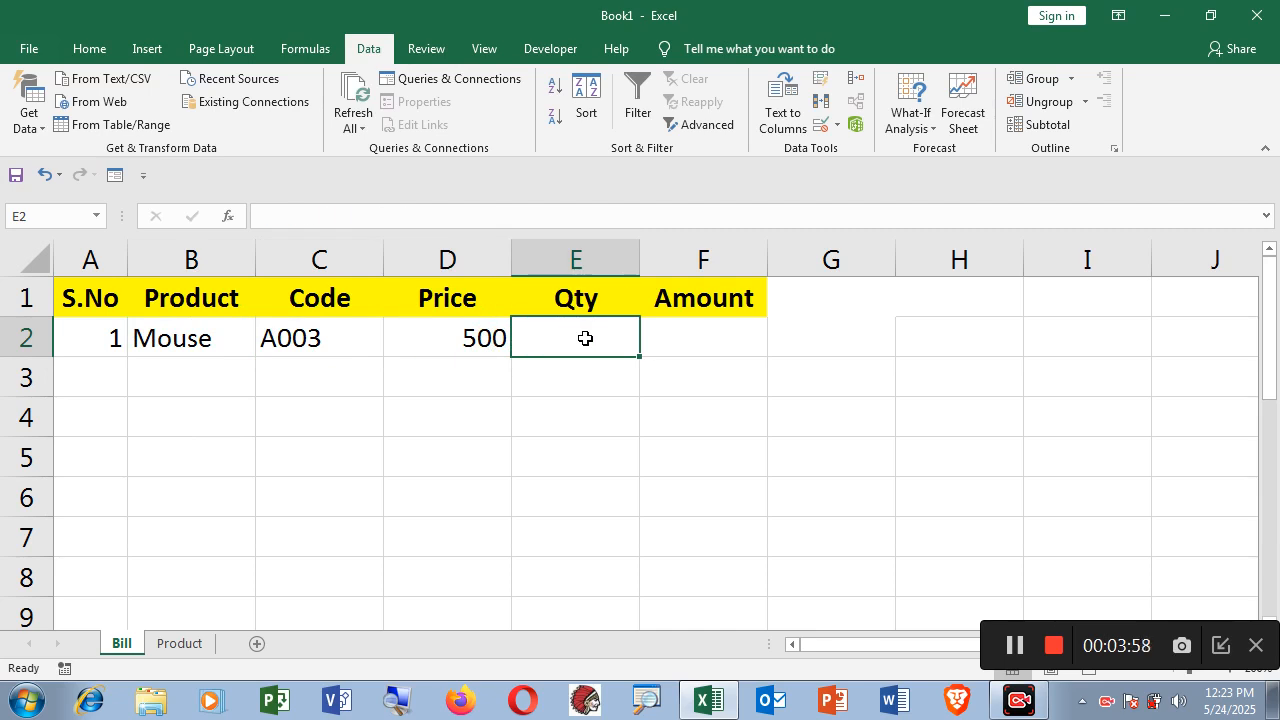
Enter a quantity of 2 in Qty cell E2.
text(2)
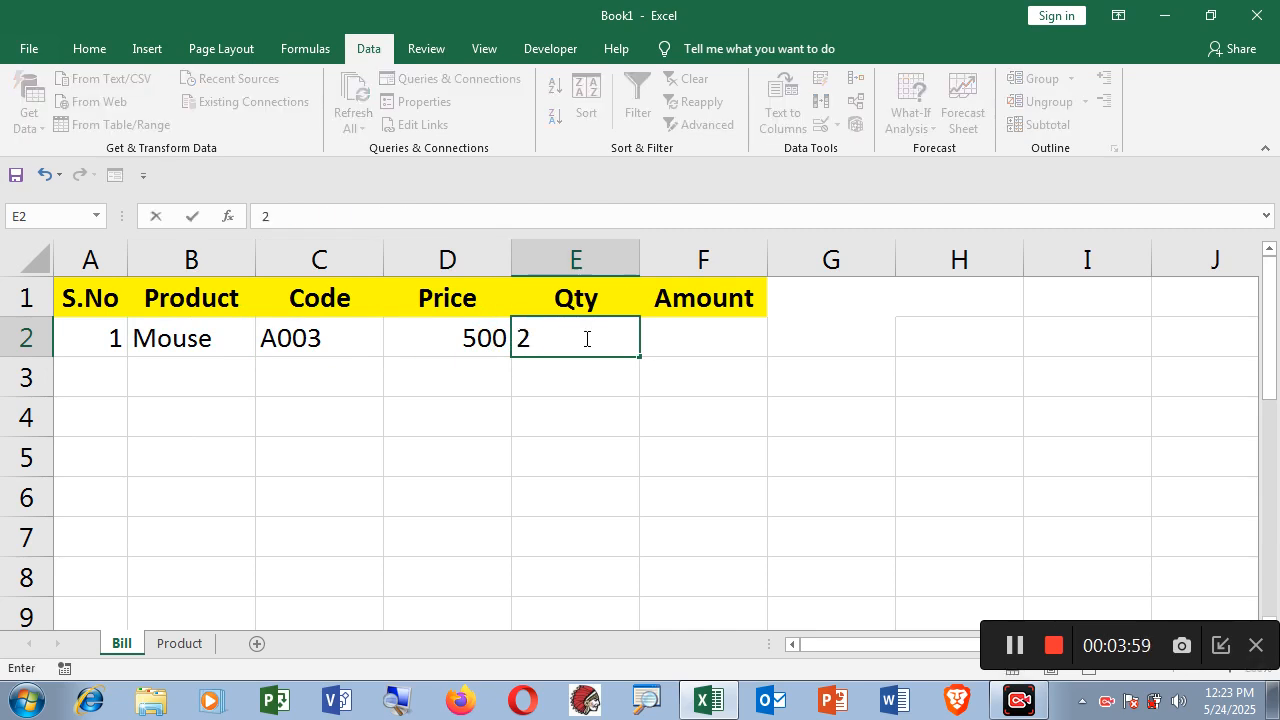
click(712, 345)
click(466, 342)
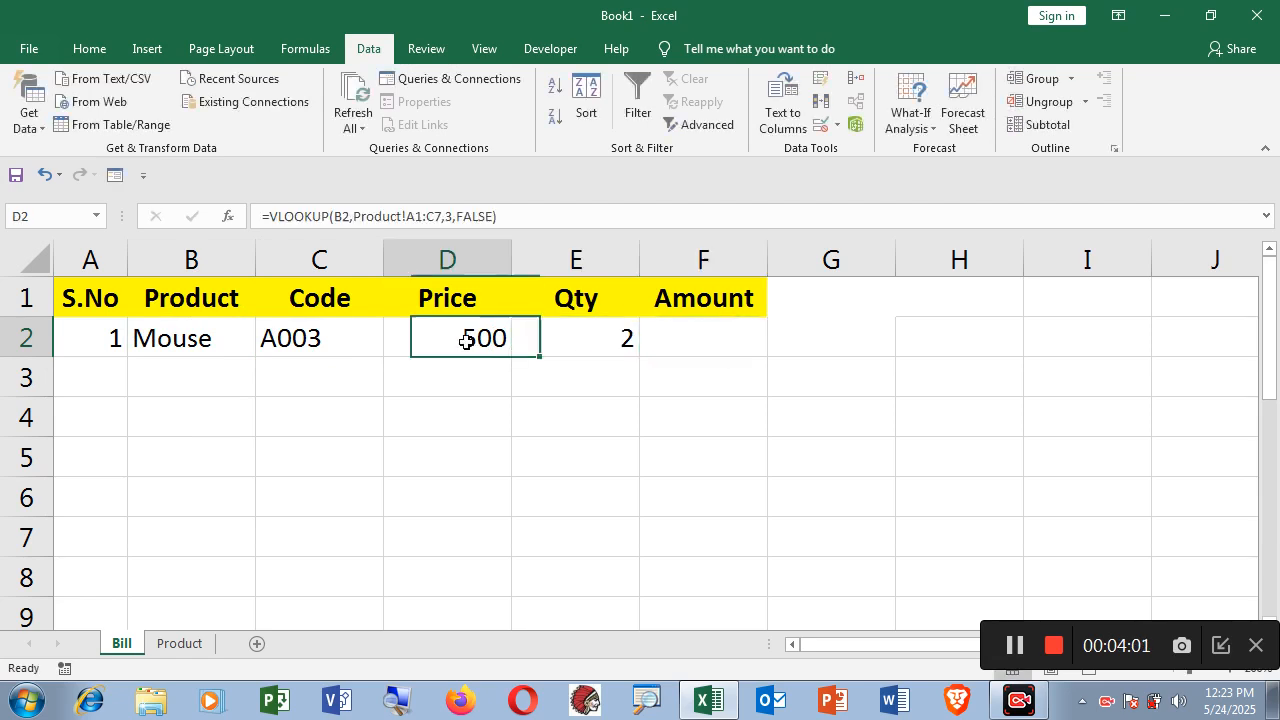
click(588, 336)
click(697, 338)
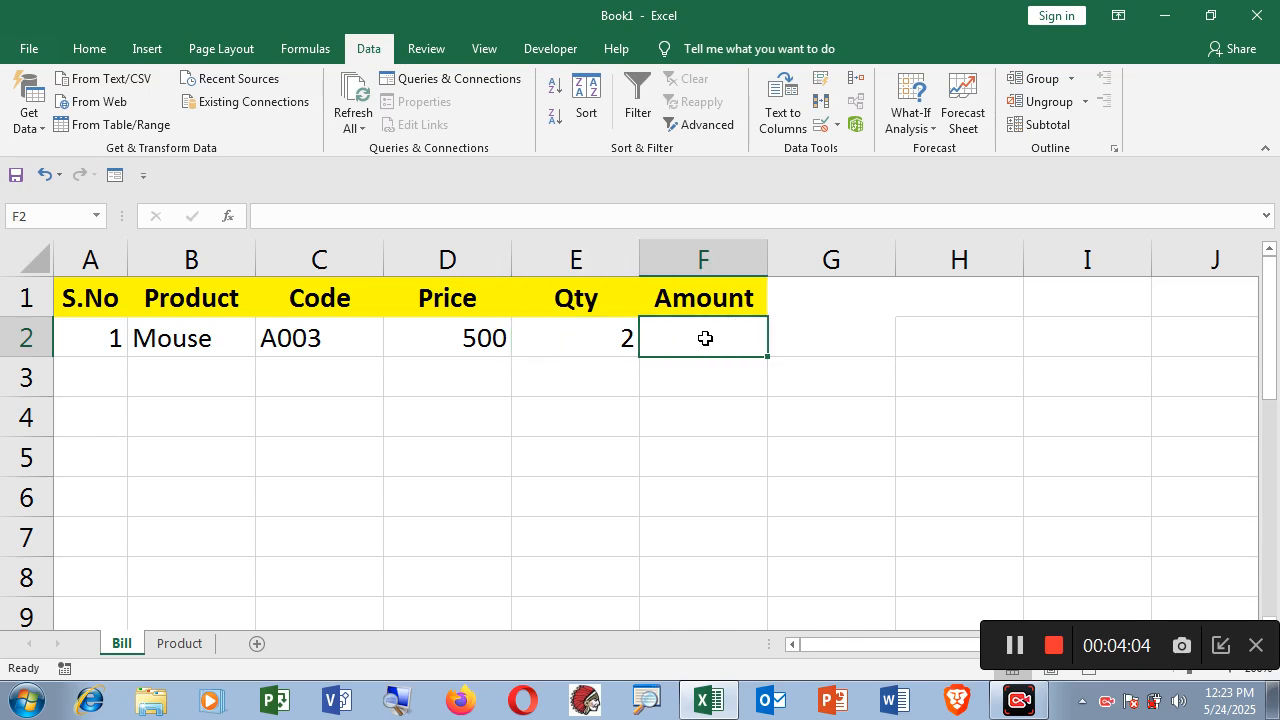
Enter =D2*E2 in Amount cell F2, giving 1000.
text(=)
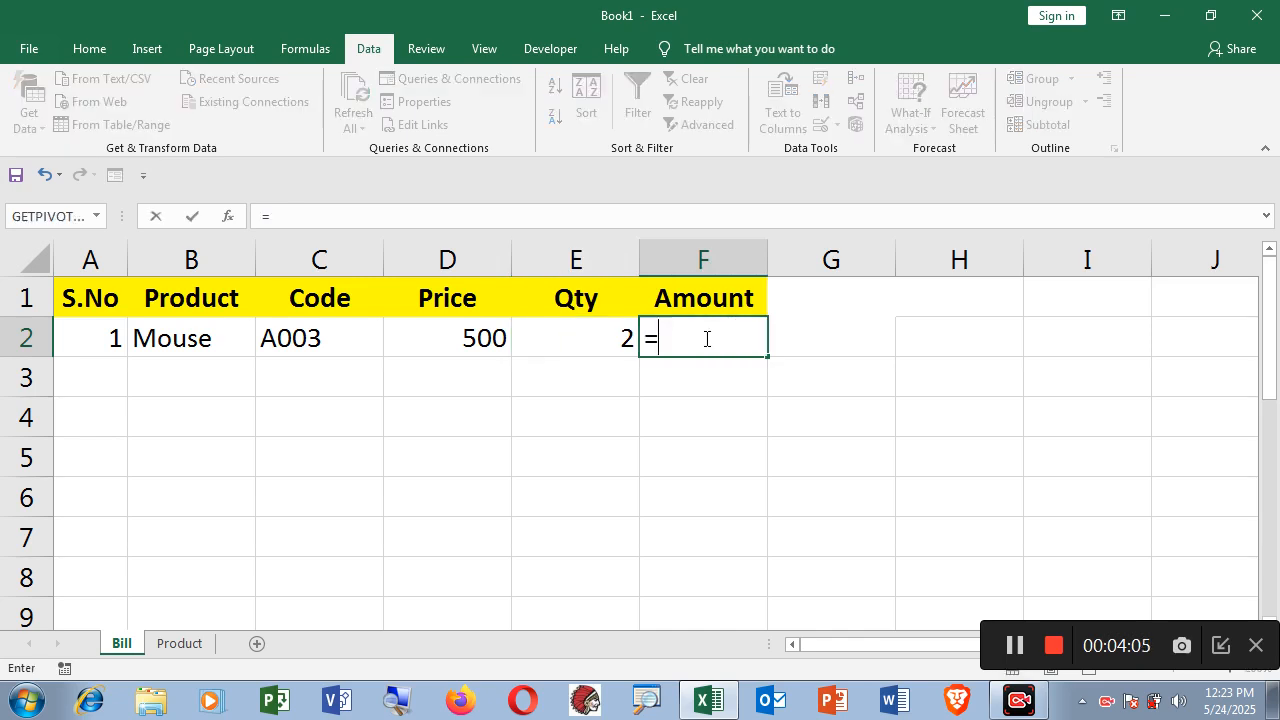
click(477, 343)
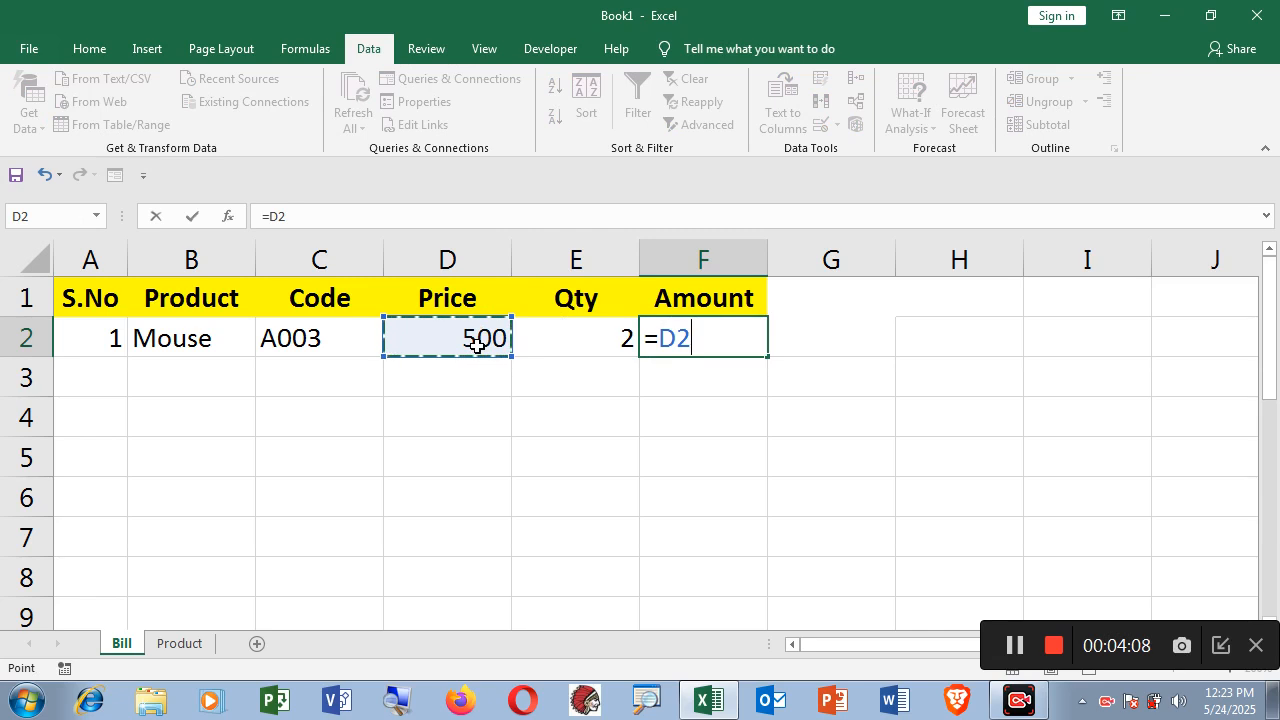
text(*)
click(589, 338)
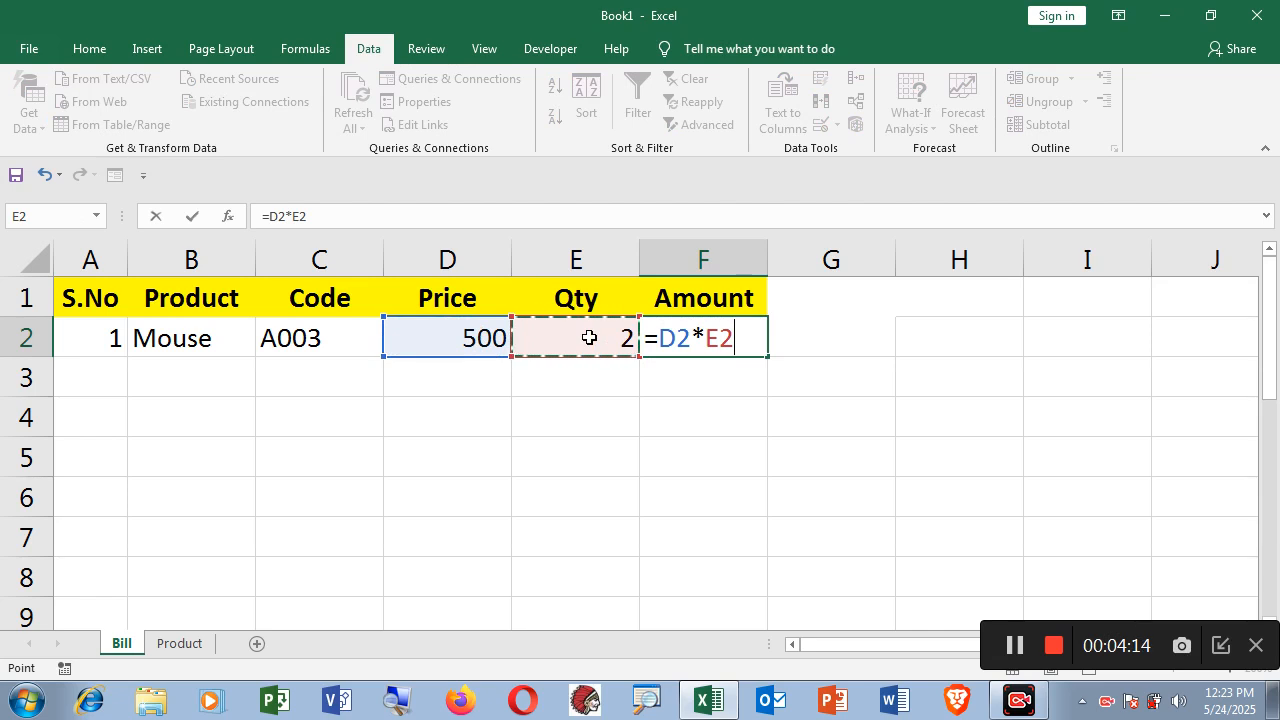
key(Return)
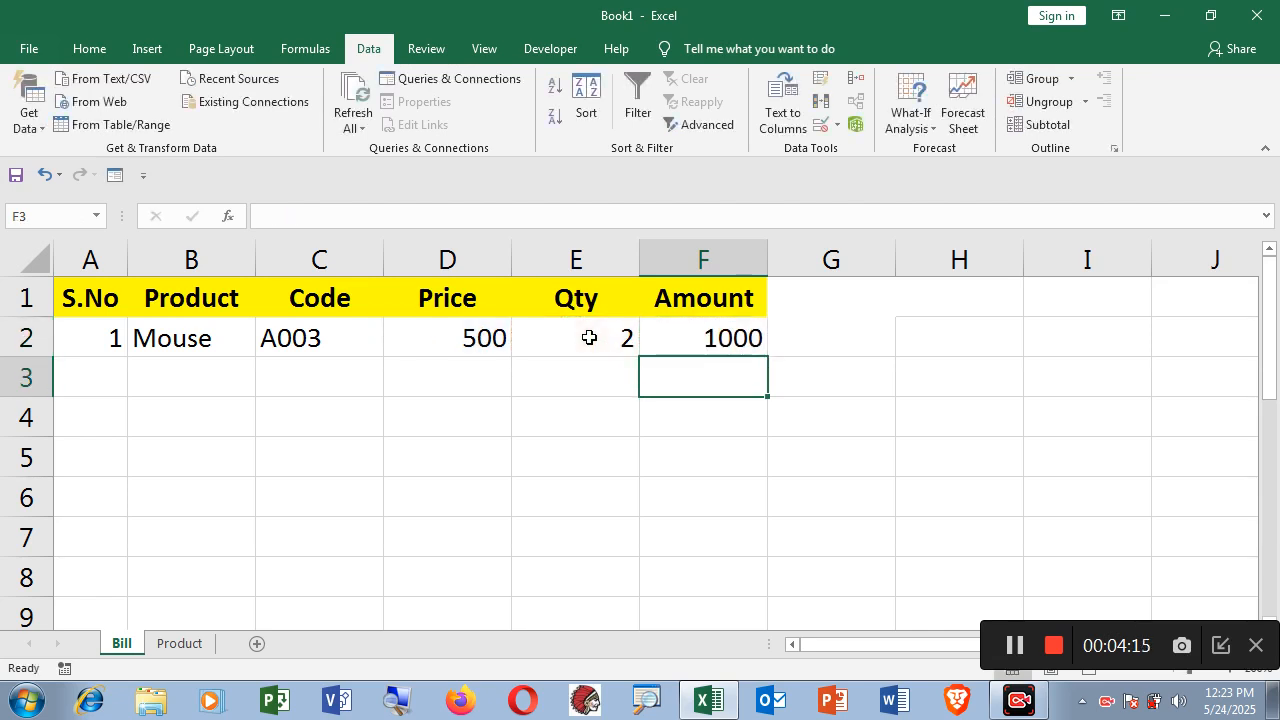
click(677, 338)
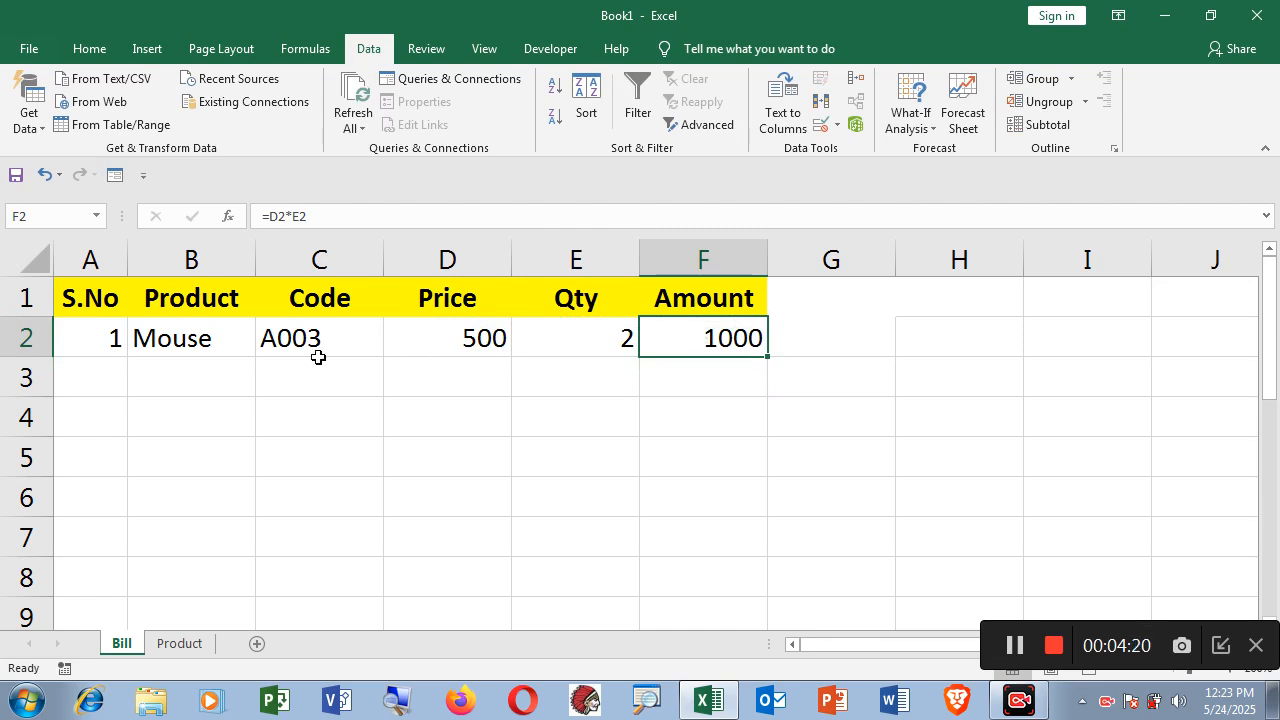
Clear Product cell B2 and check that C2, D2 and F2 now show #N/A.
click(204, 340)
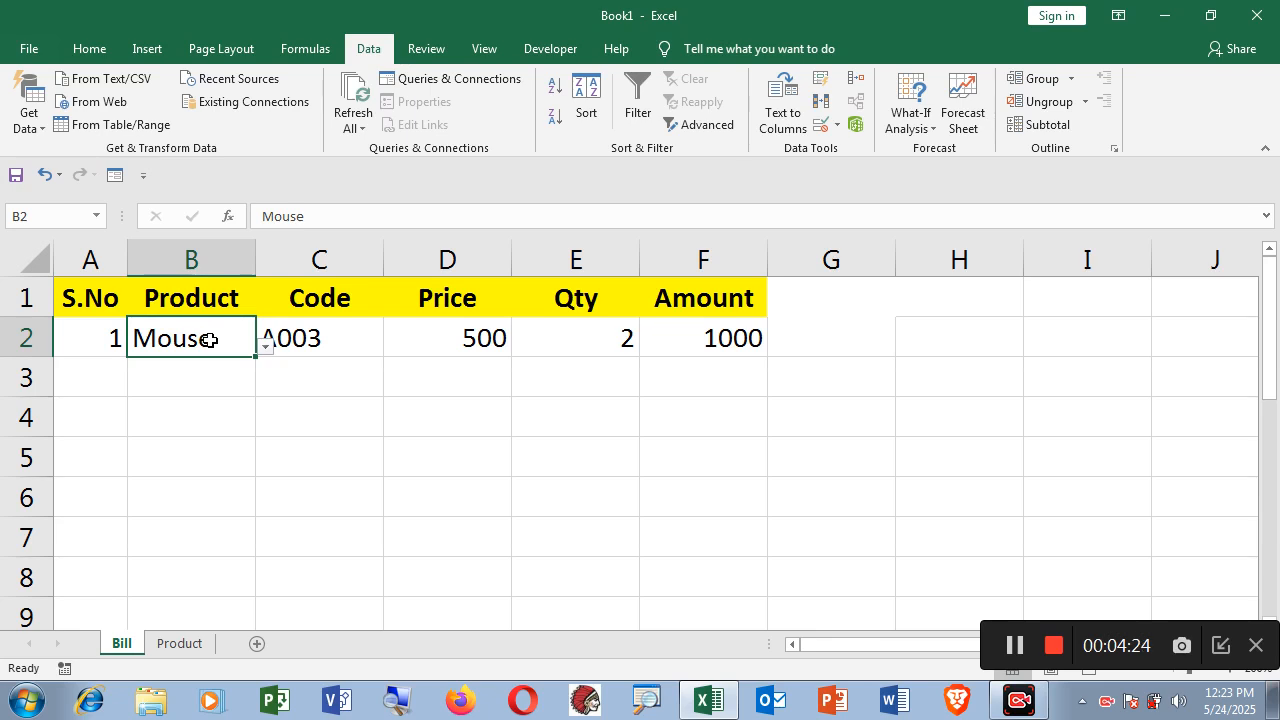
key(Delete)
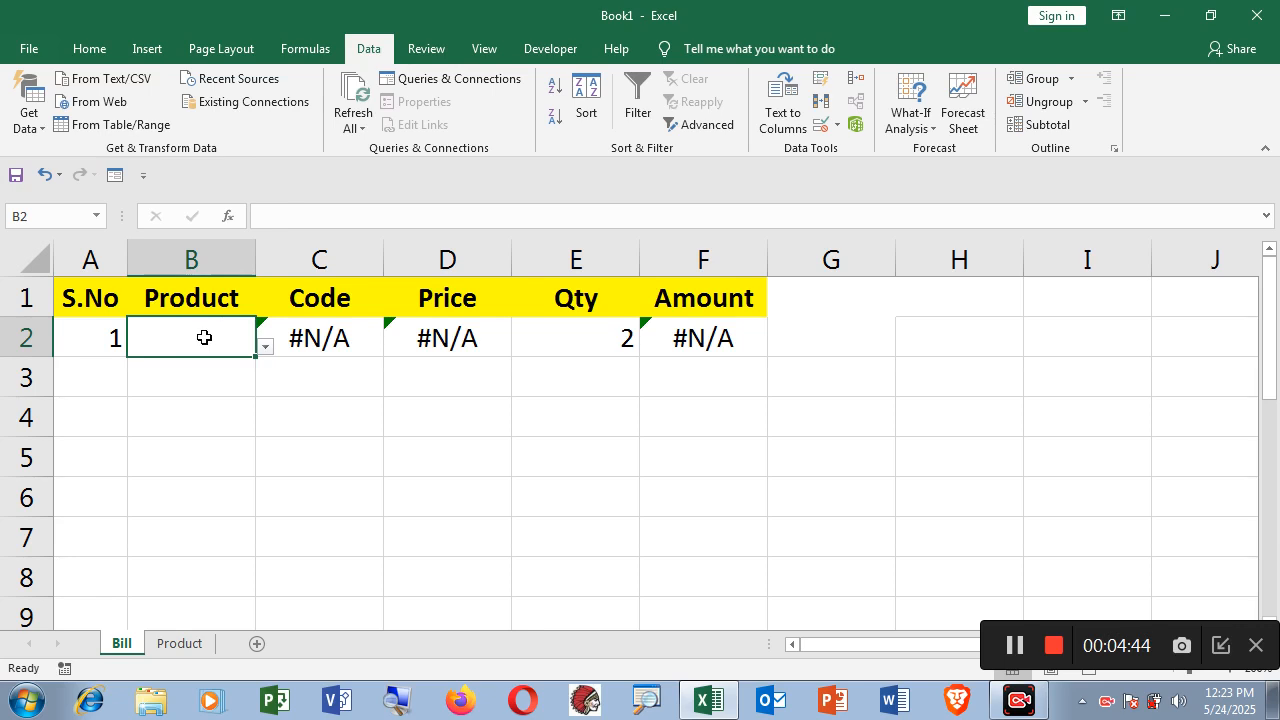
click(320, 337)
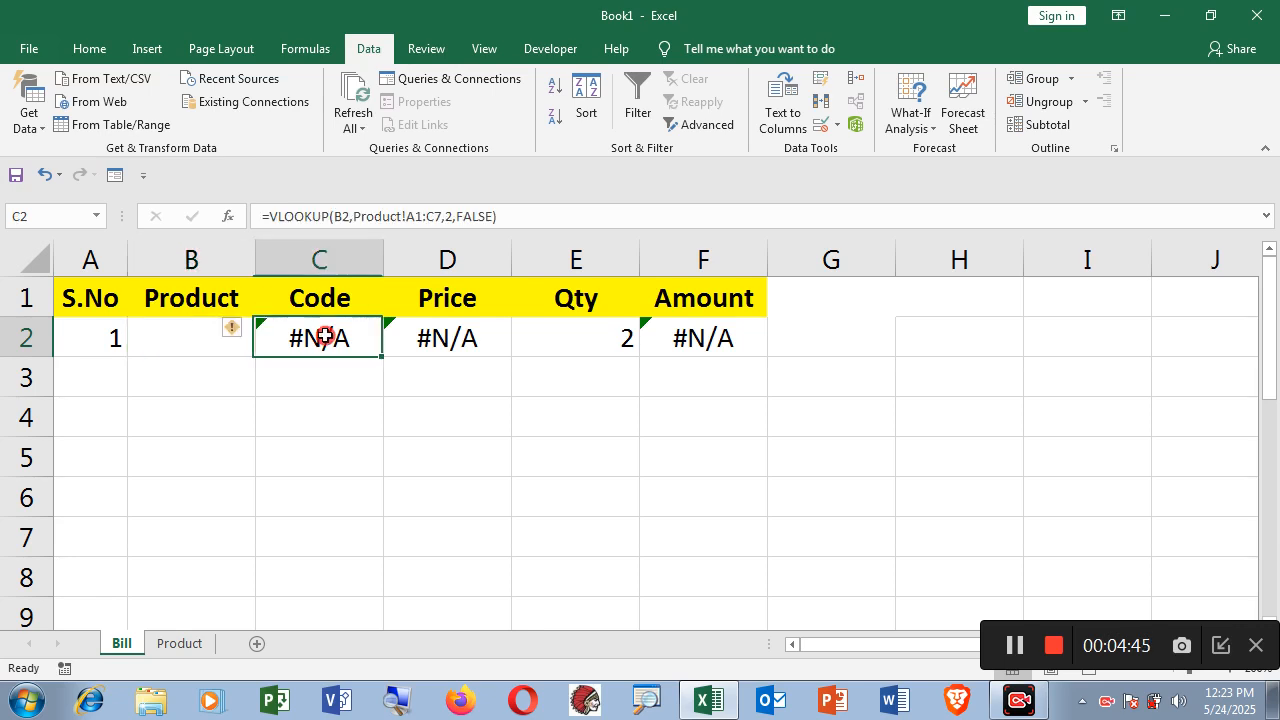
click(439, 338)
click(701, 342)
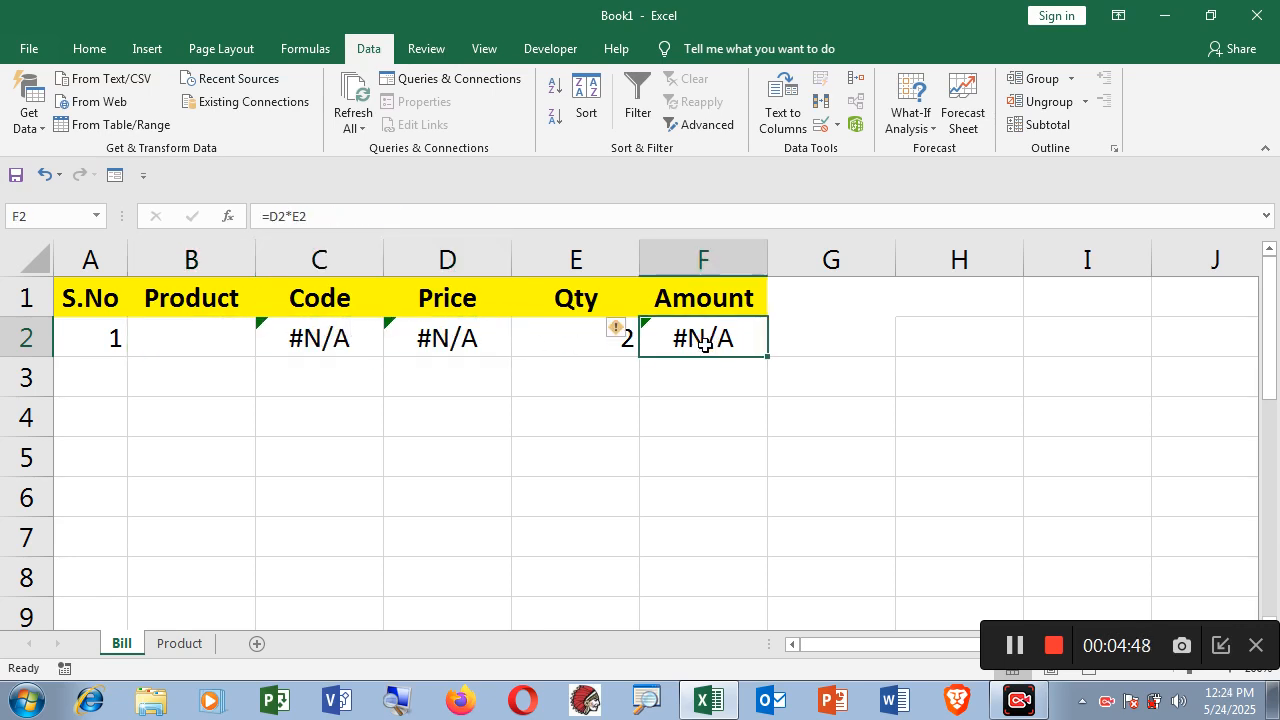
click(320, 338)
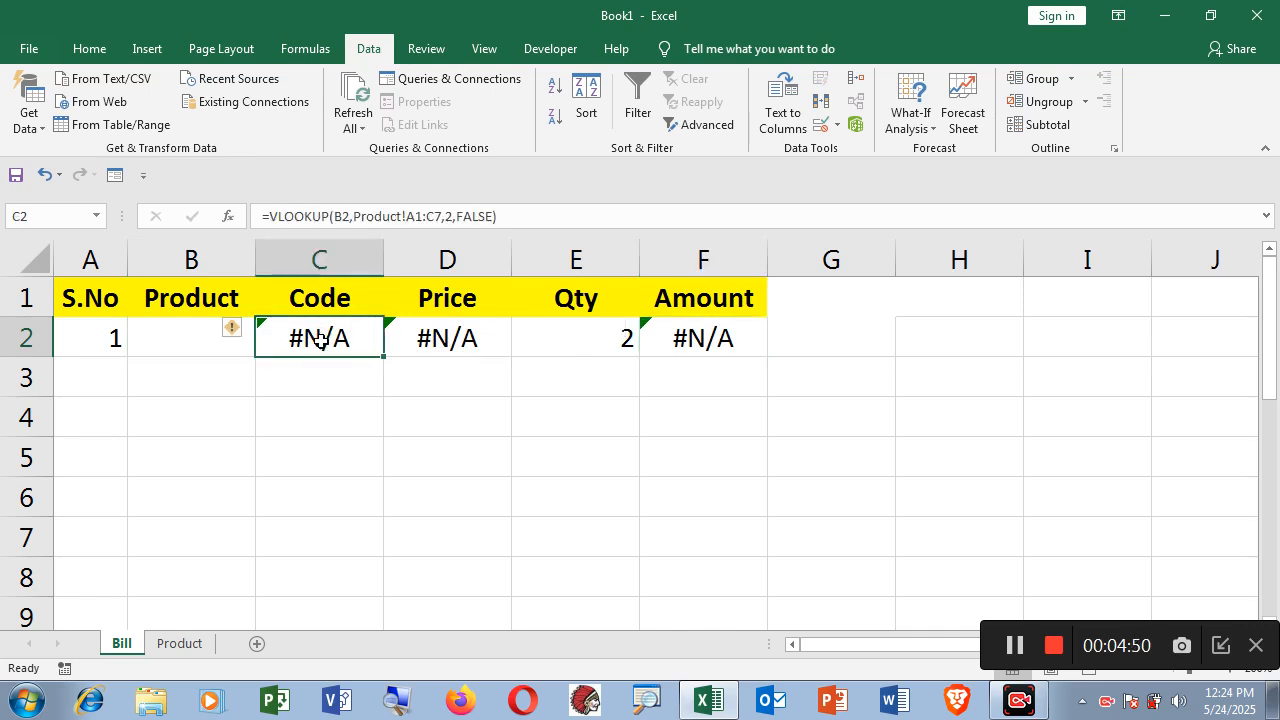
Change C2 to =IFERROR(VLOOKUP(B2,Product!A1:C7,2,FALSE),"") so it shows blank instead of #N/A.
double_click(320, 340)
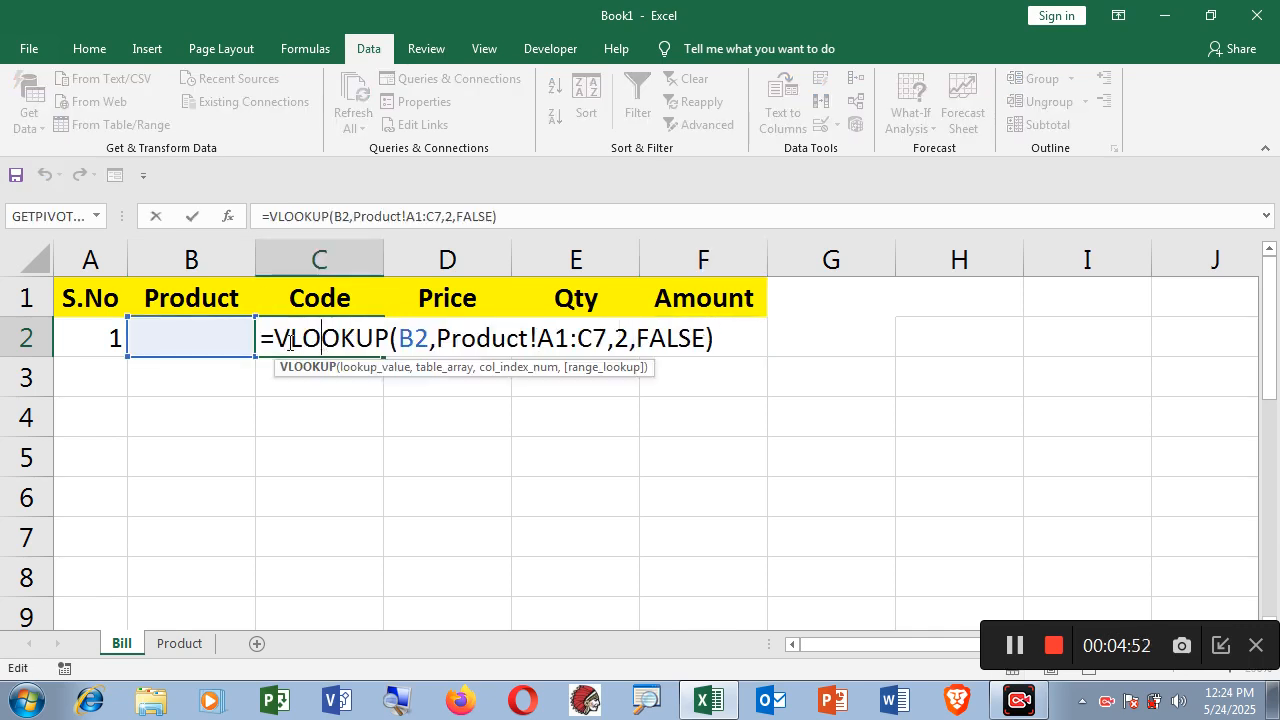
click(273, 340)
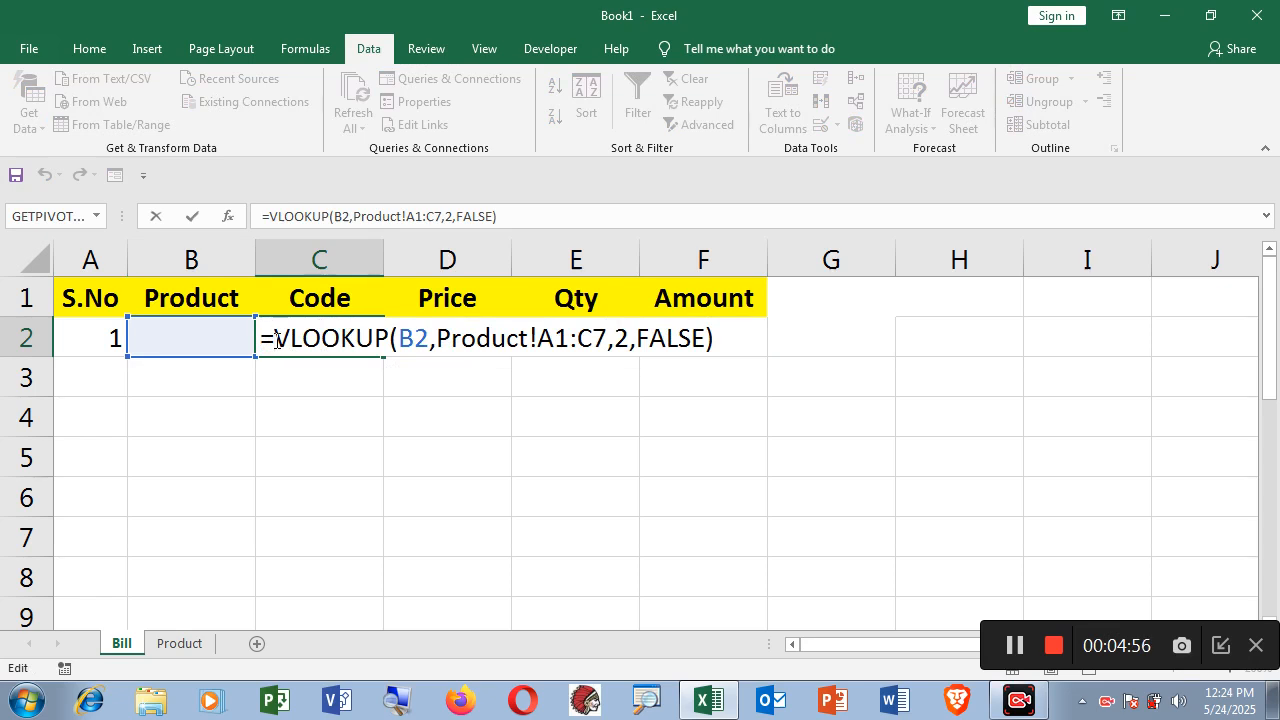
text(if)
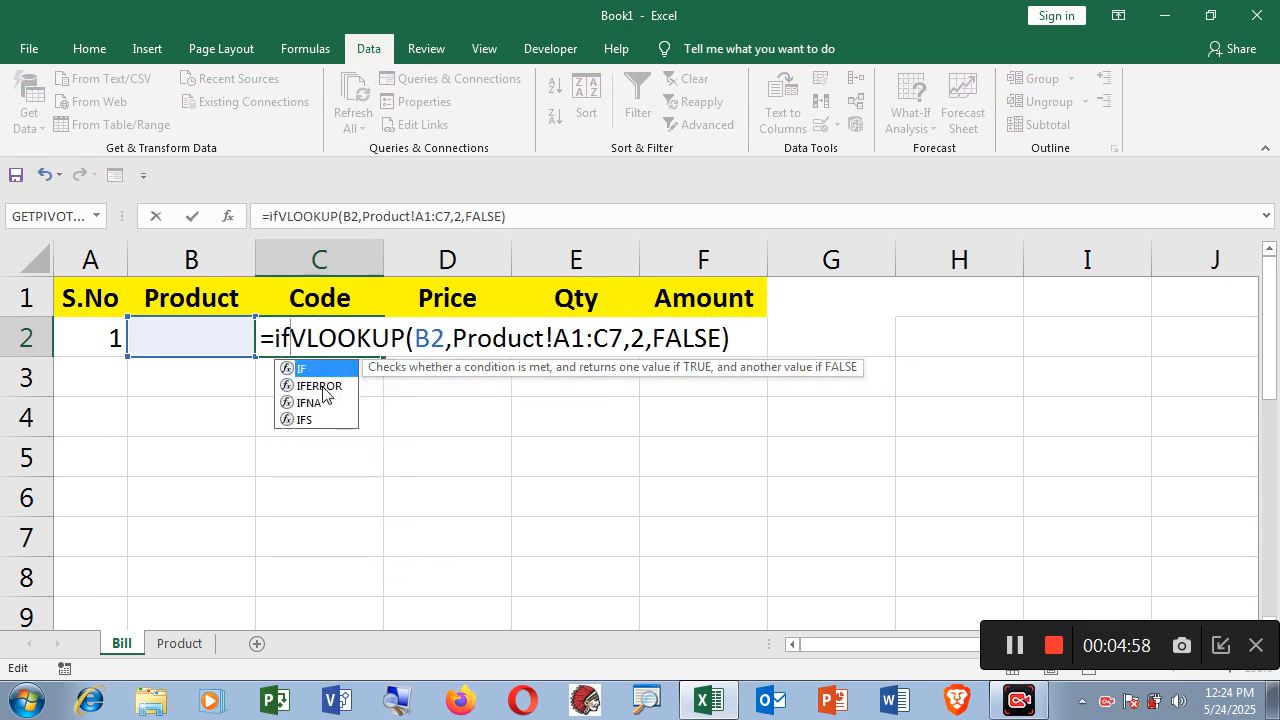
double_click(320, 386)
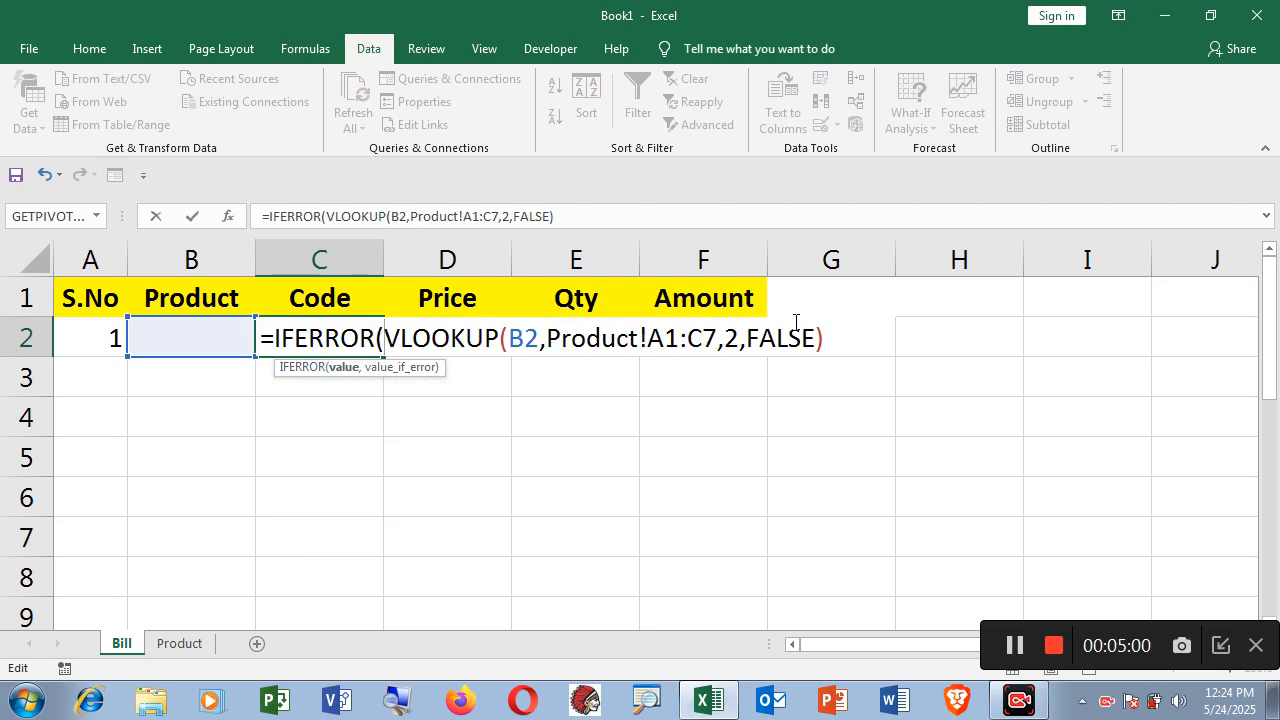
click(822, 343)
text(,)
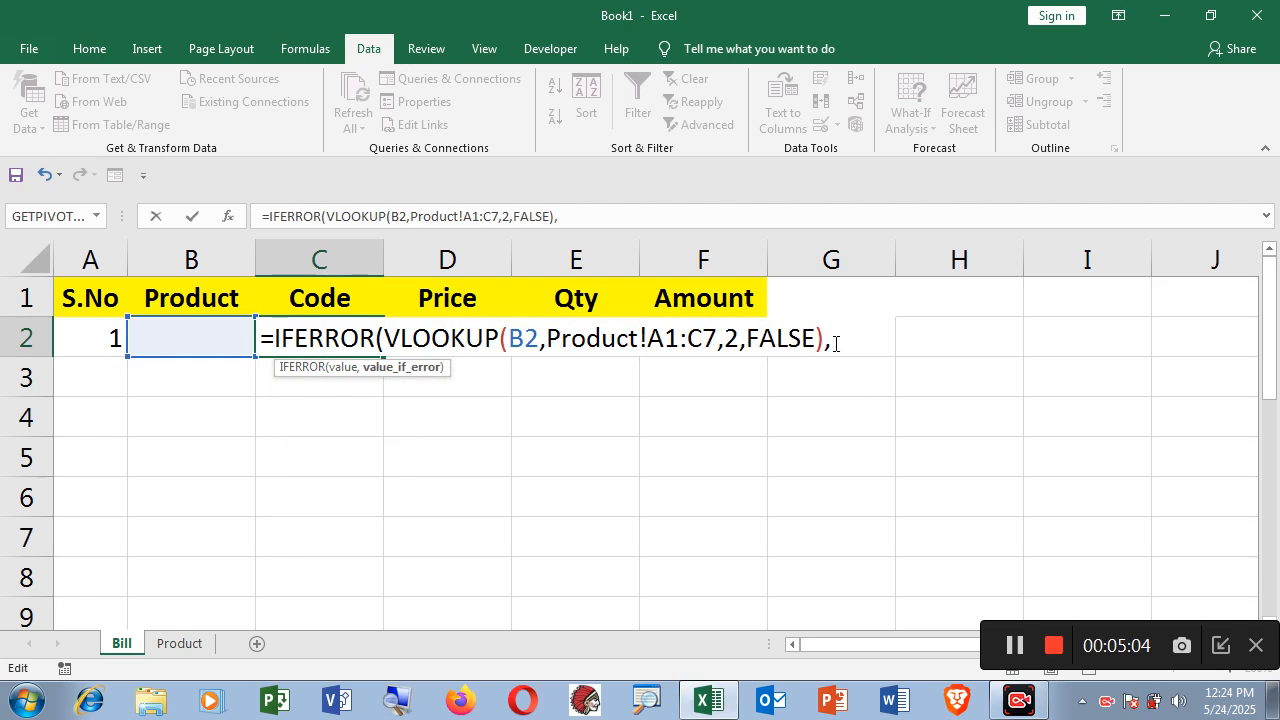
text("")
text())
key(Return)
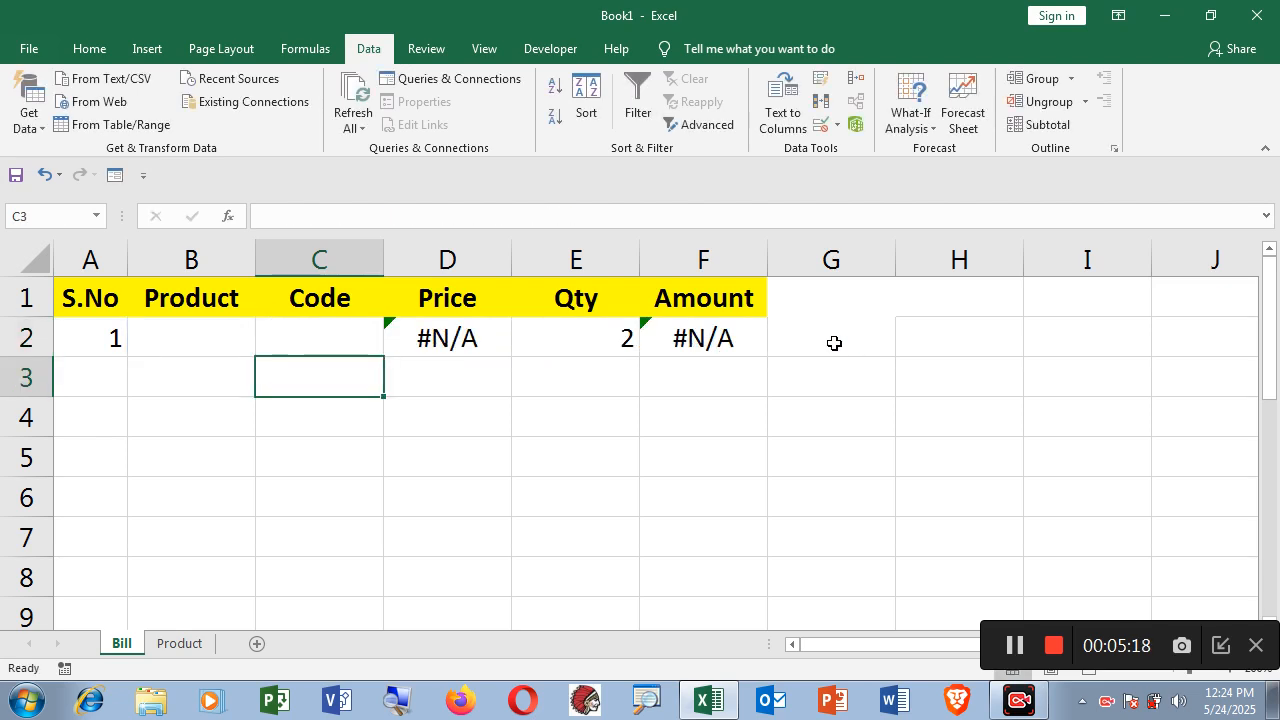
click(343, 342)
click(195, 342)
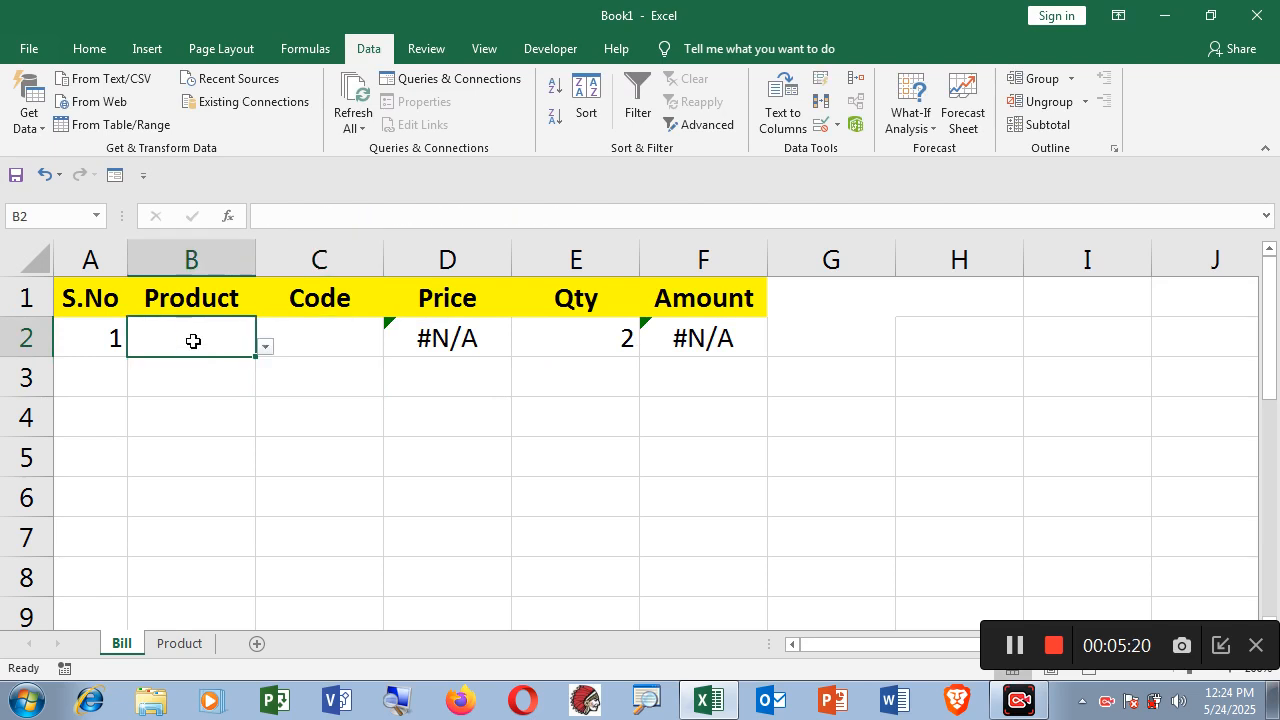
click(321, 336)
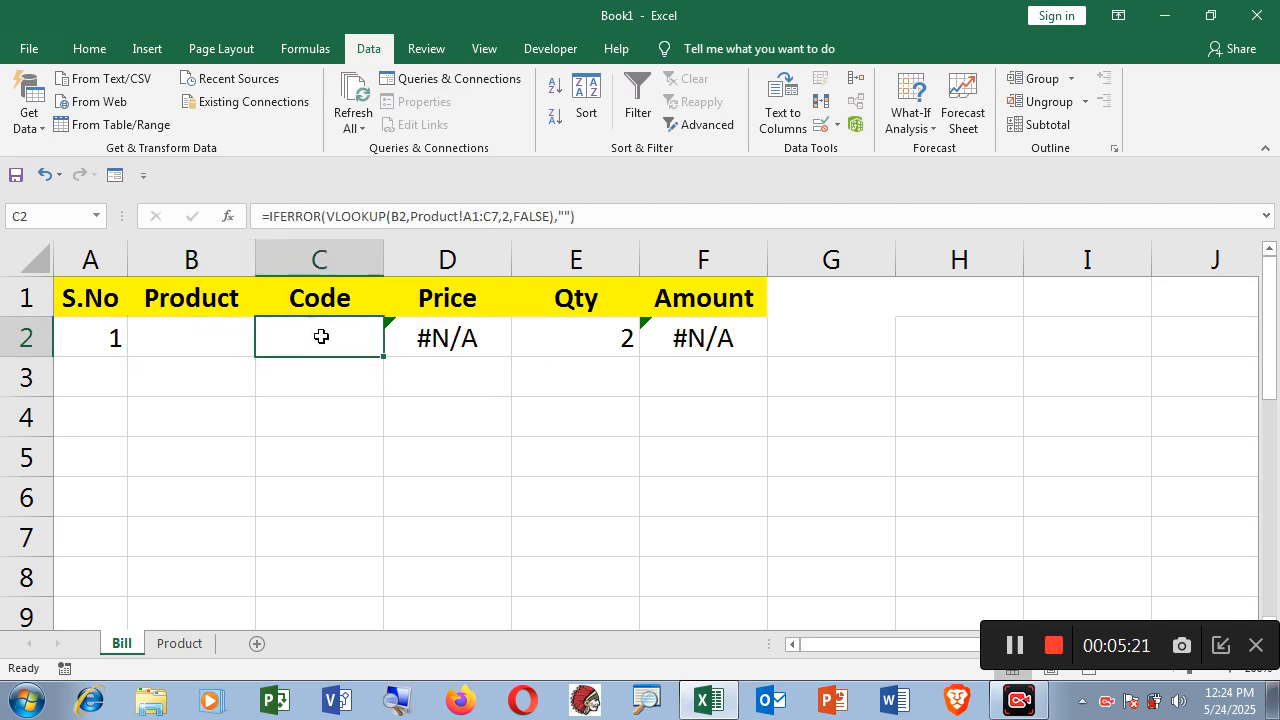
click(446, 334)
Wrap the D2 Price VLOOKUP in IFERROR with "" so it shows blank.
double_click(452, 340)
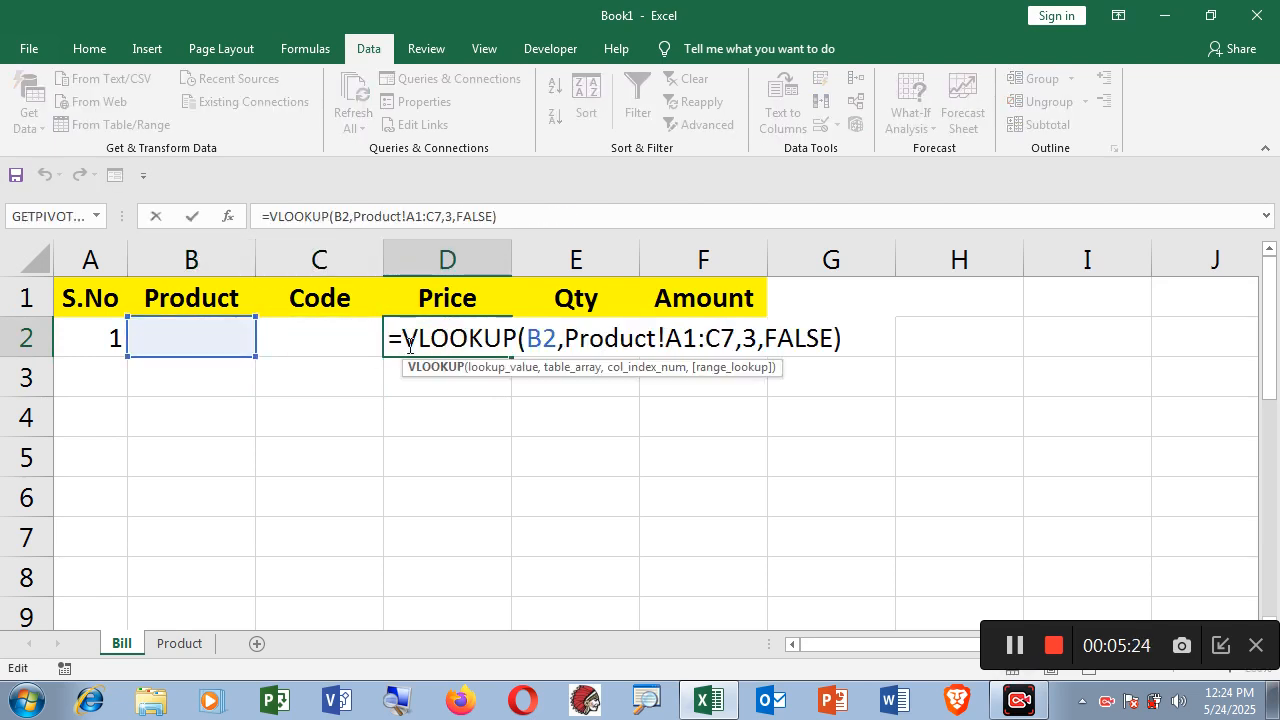
click(403, 340)
text(if)
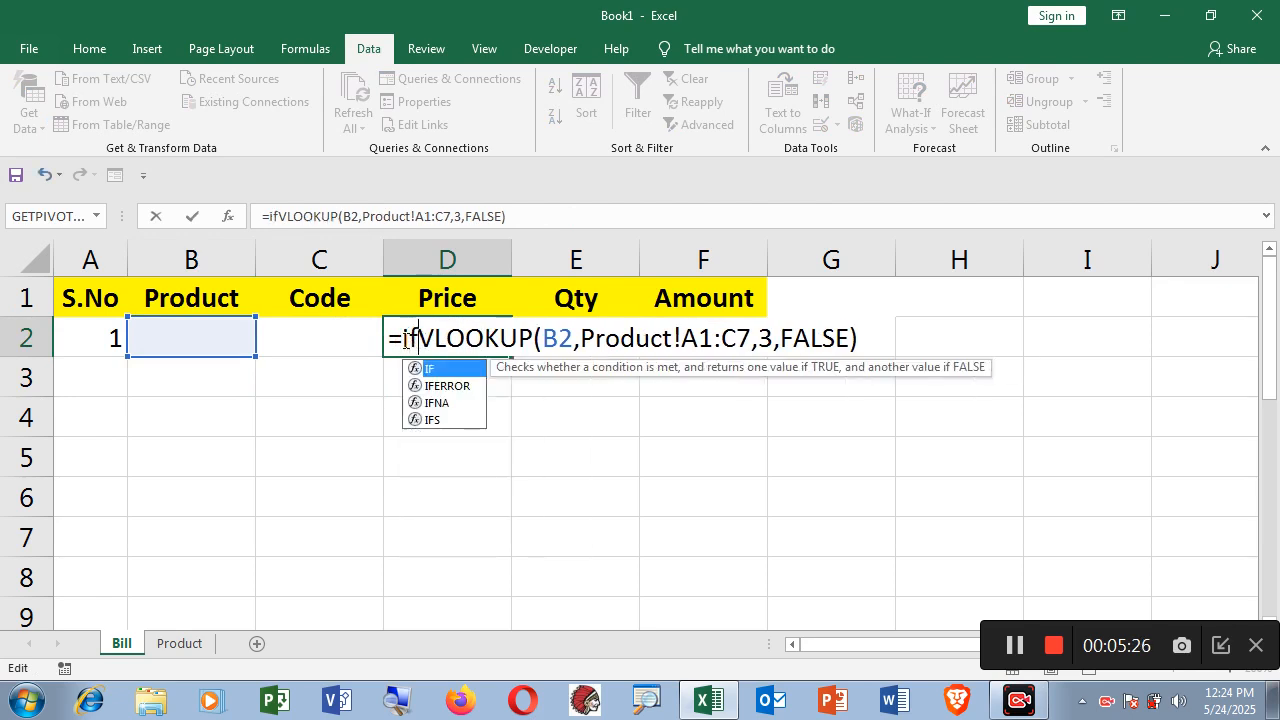
double_click(451, 385)
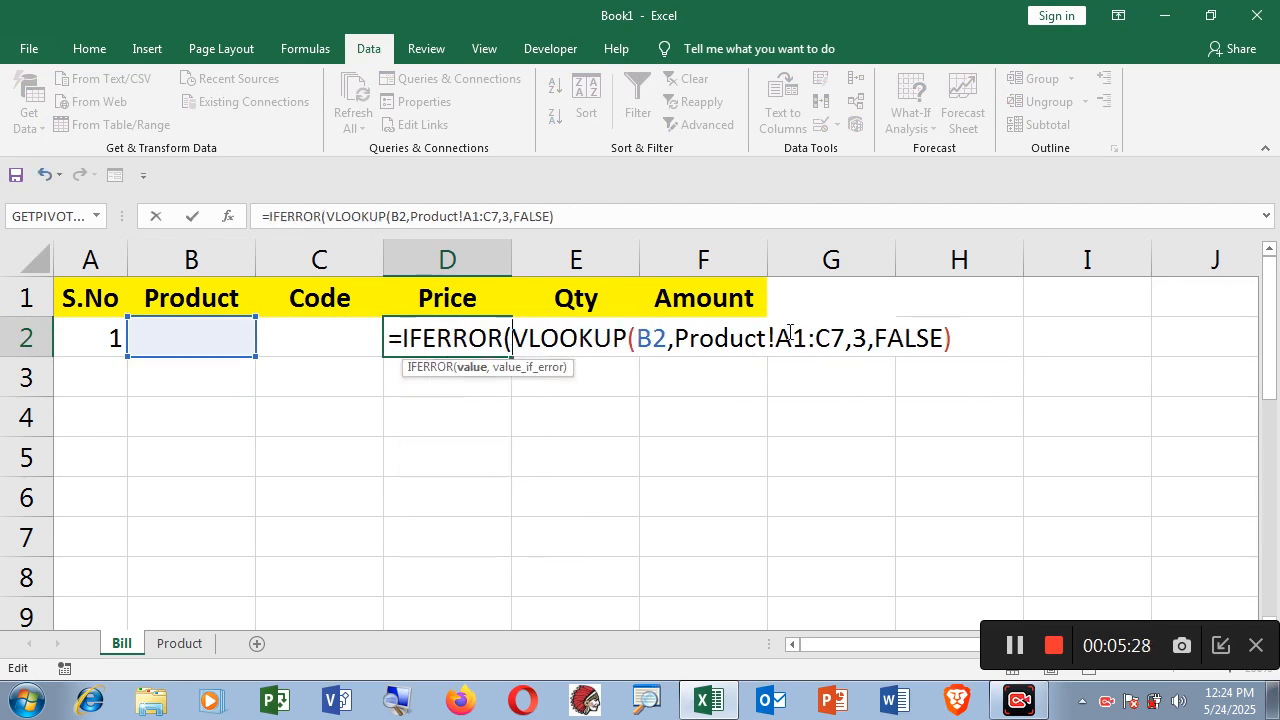
click(956, 338)
text(,)
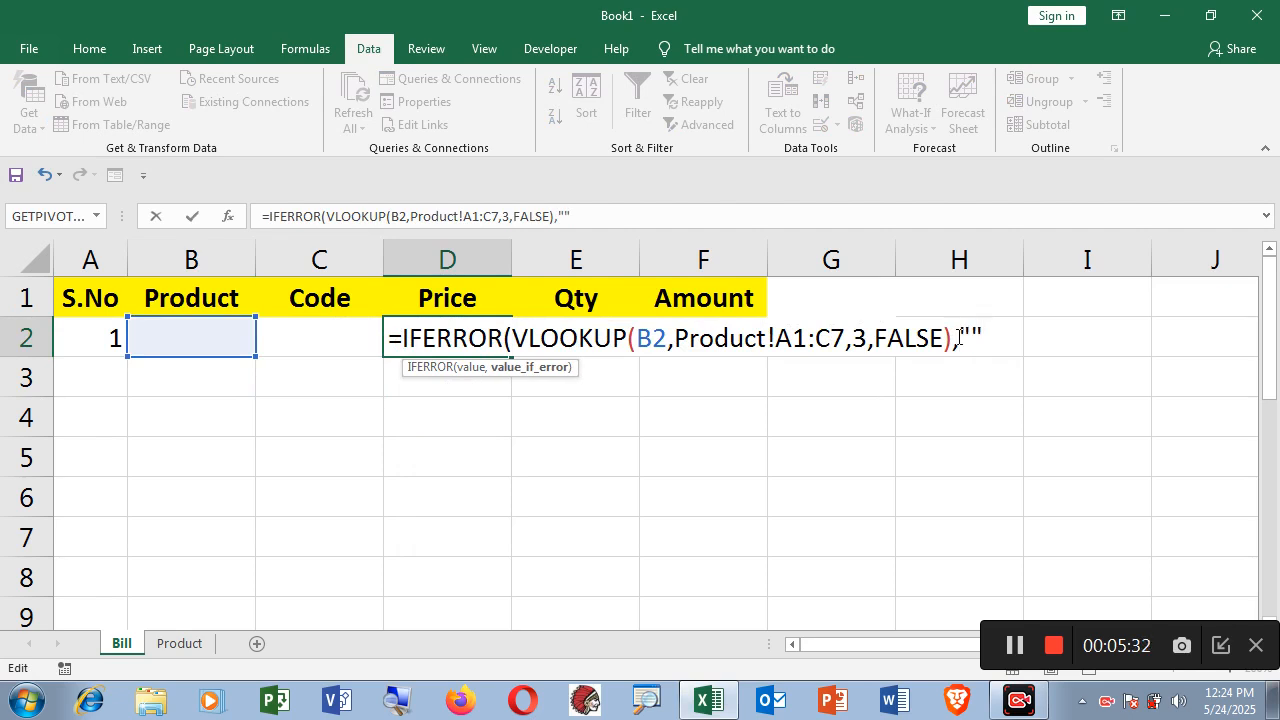
text(""))
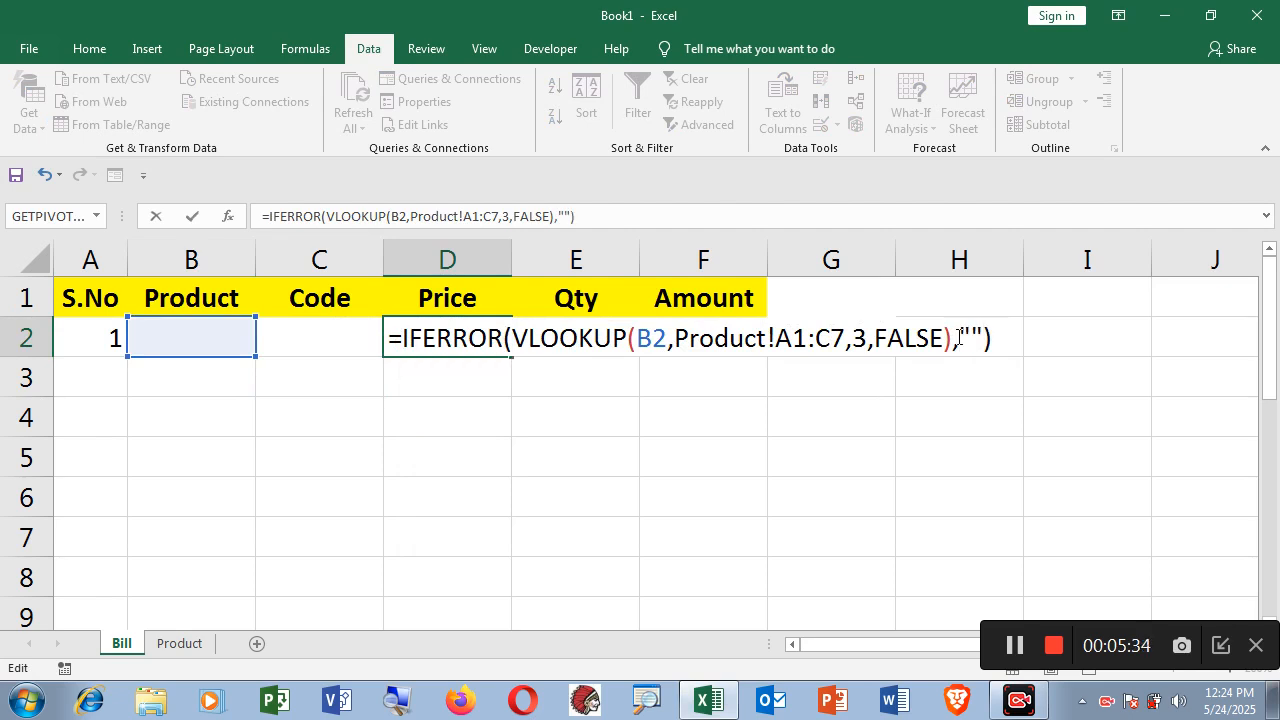
key(Return)
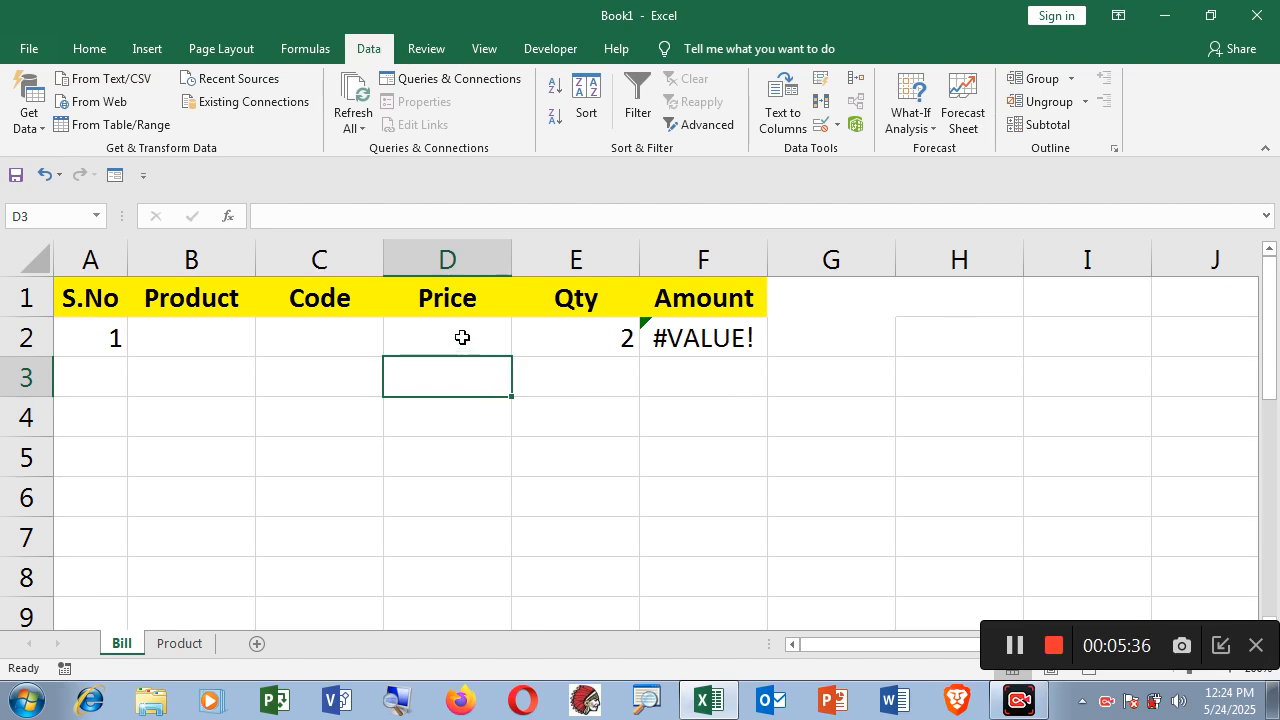
click(462, 337)
click(682, 342)
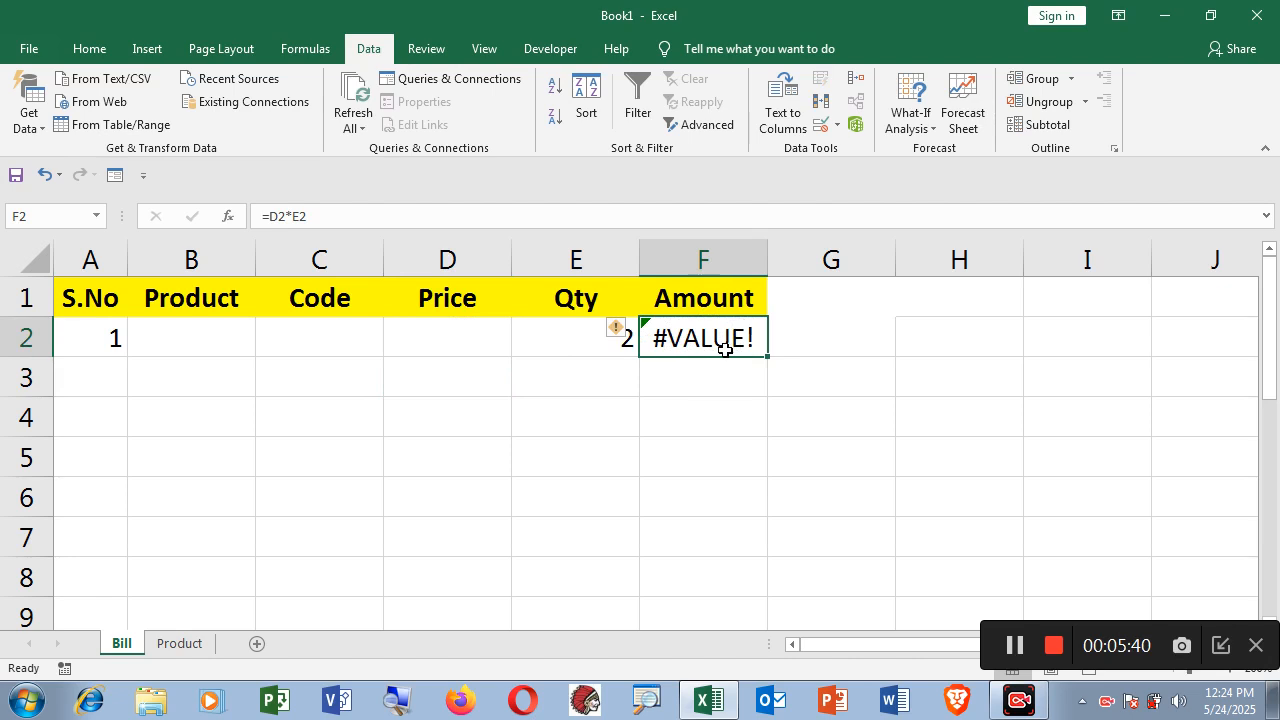
Change the Amount formula in F2 to =IFERROR(D2*E2,"").
double_click(724, 340)
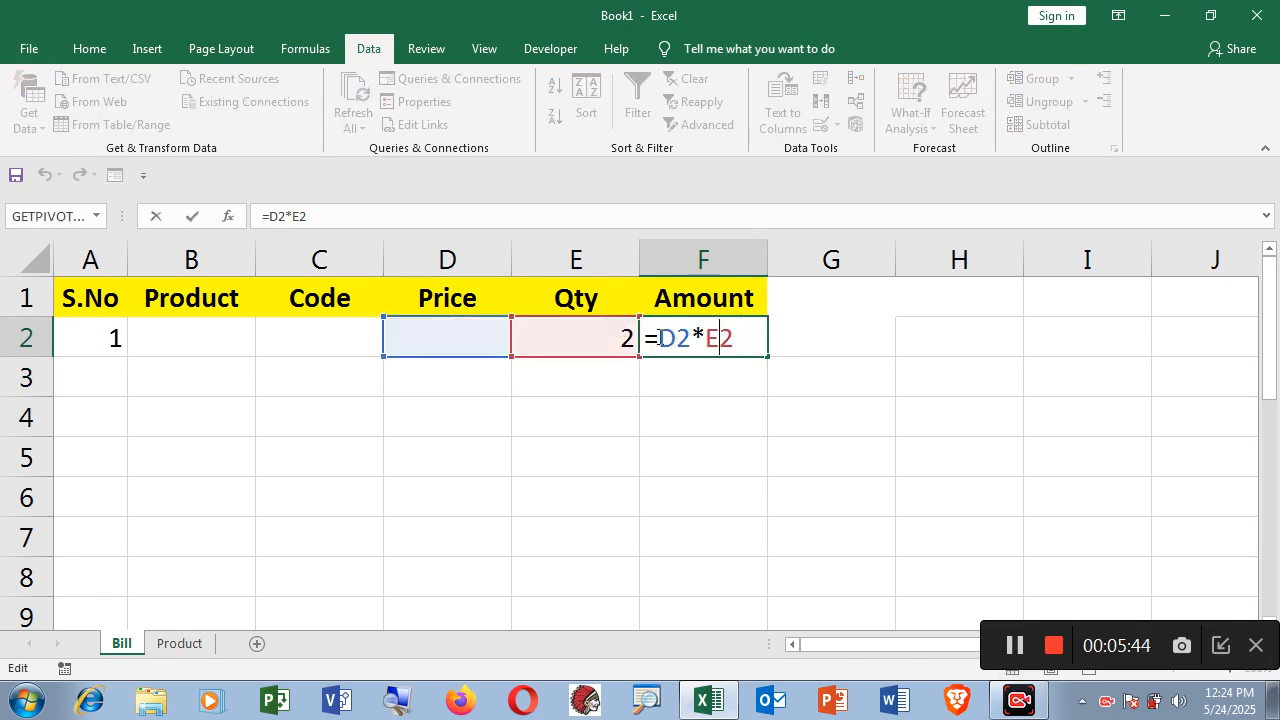
click(660, 338)
text(if)
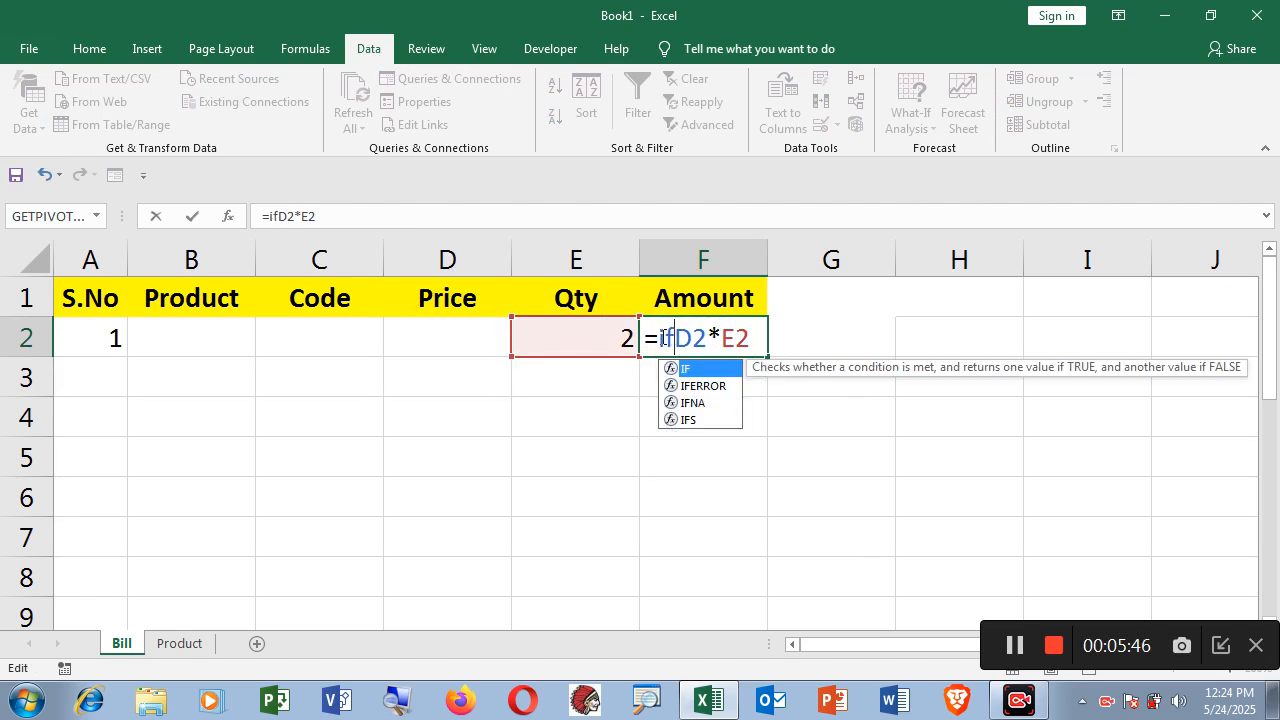
double_click(692, 385)
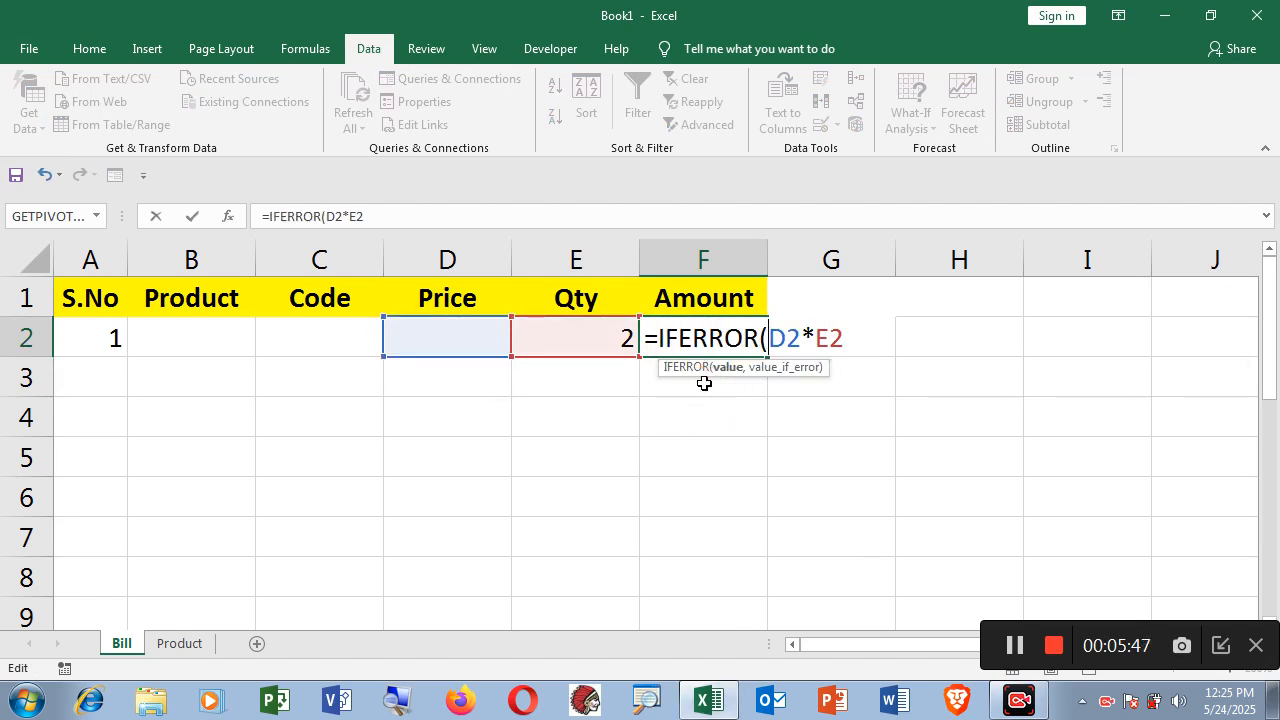
click(848, 340)
text(, )
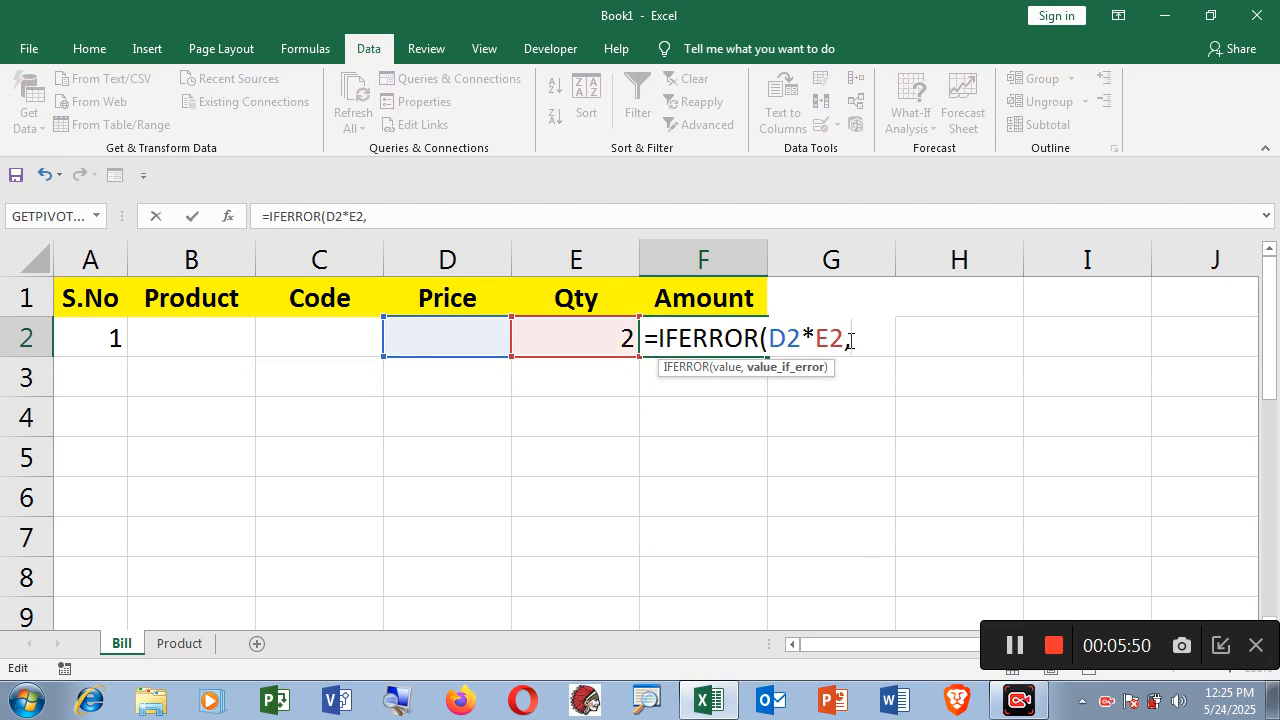
text(""))
key(Return)
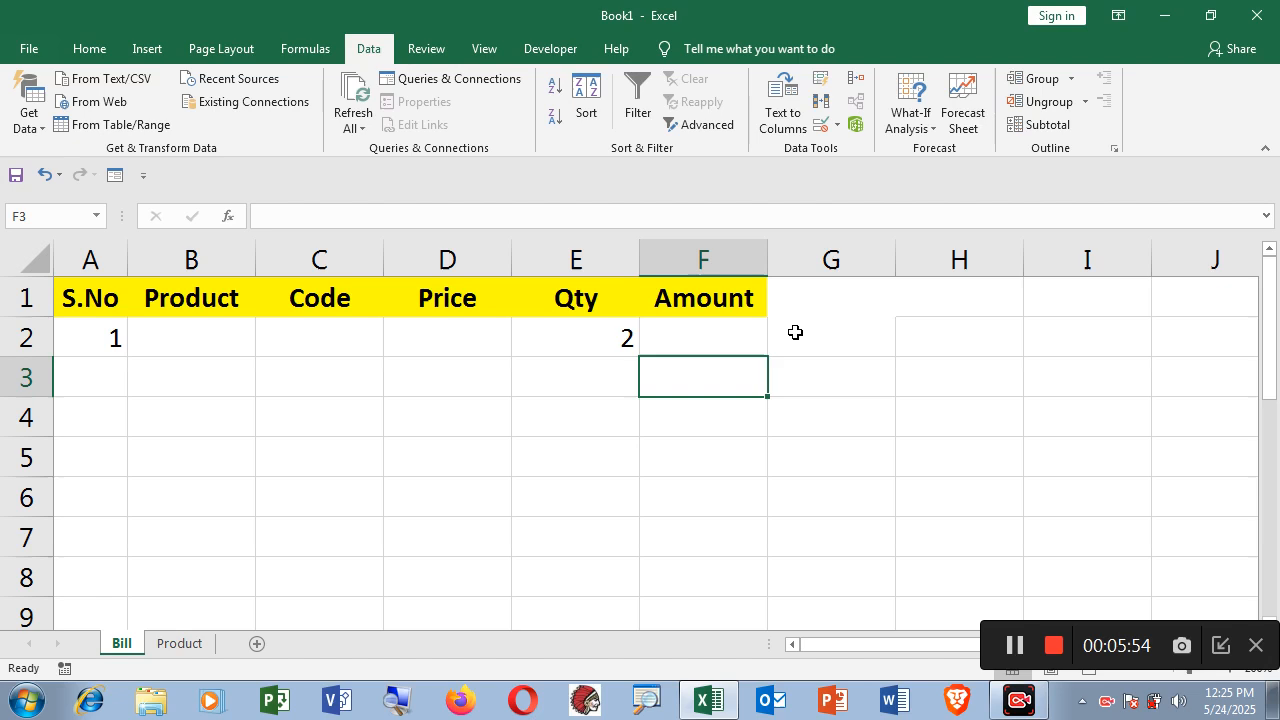
Clear the quantity 2 from E2 so the Amount in F2 shows blank.
click(200, 346)
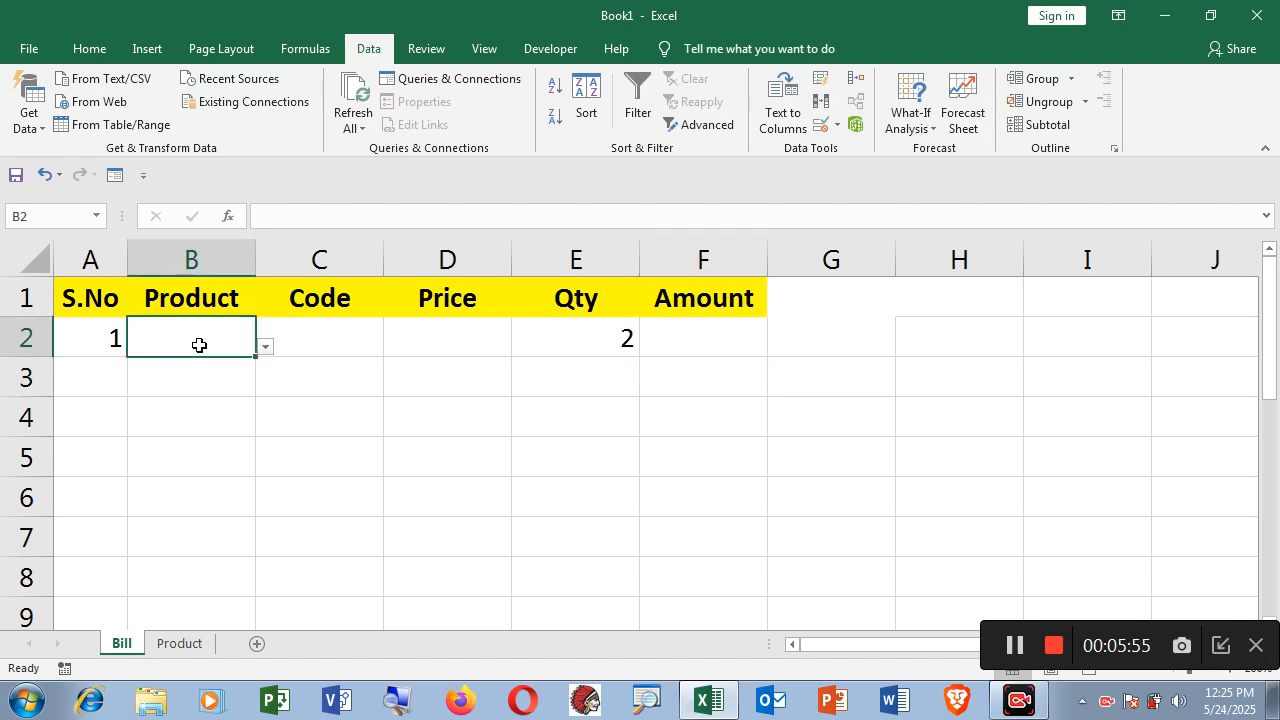
click(361, 344)
click(466, 349)
click(621, 344)
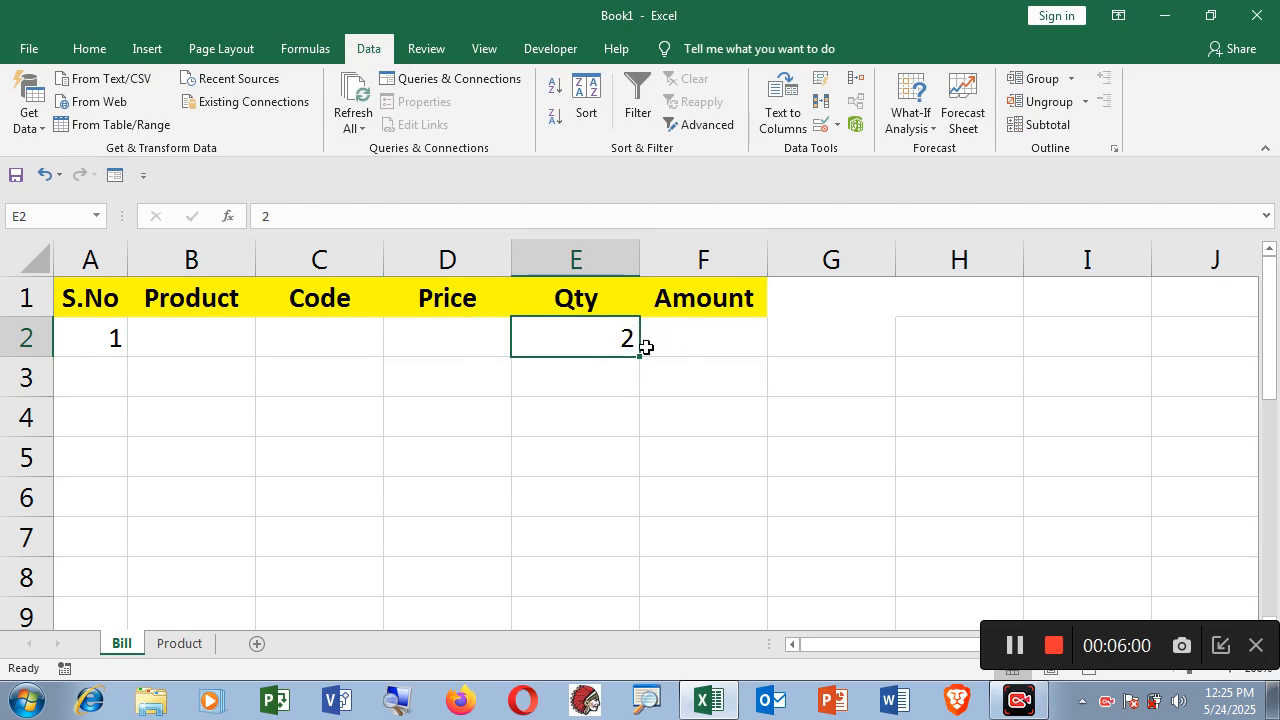
key(Delete)
click(700, 341)
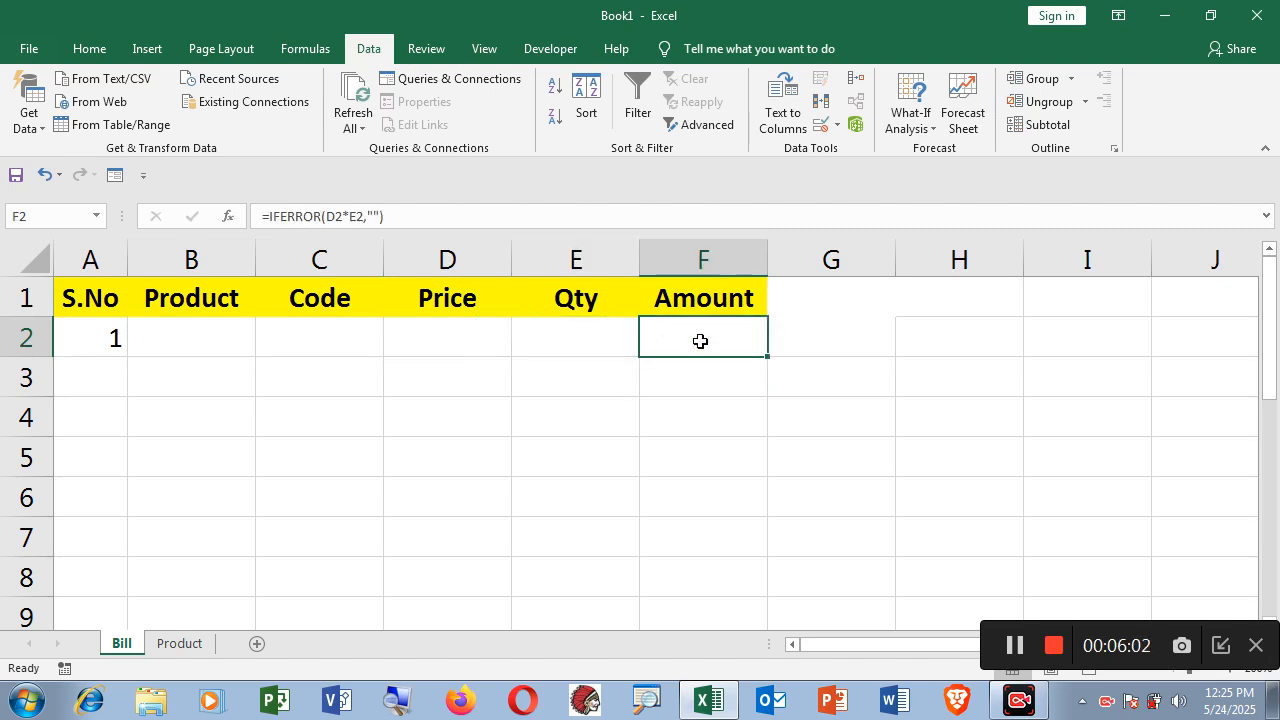
Fill the C2, D2 and F2 formulas down to row 8.
click(190, 339)
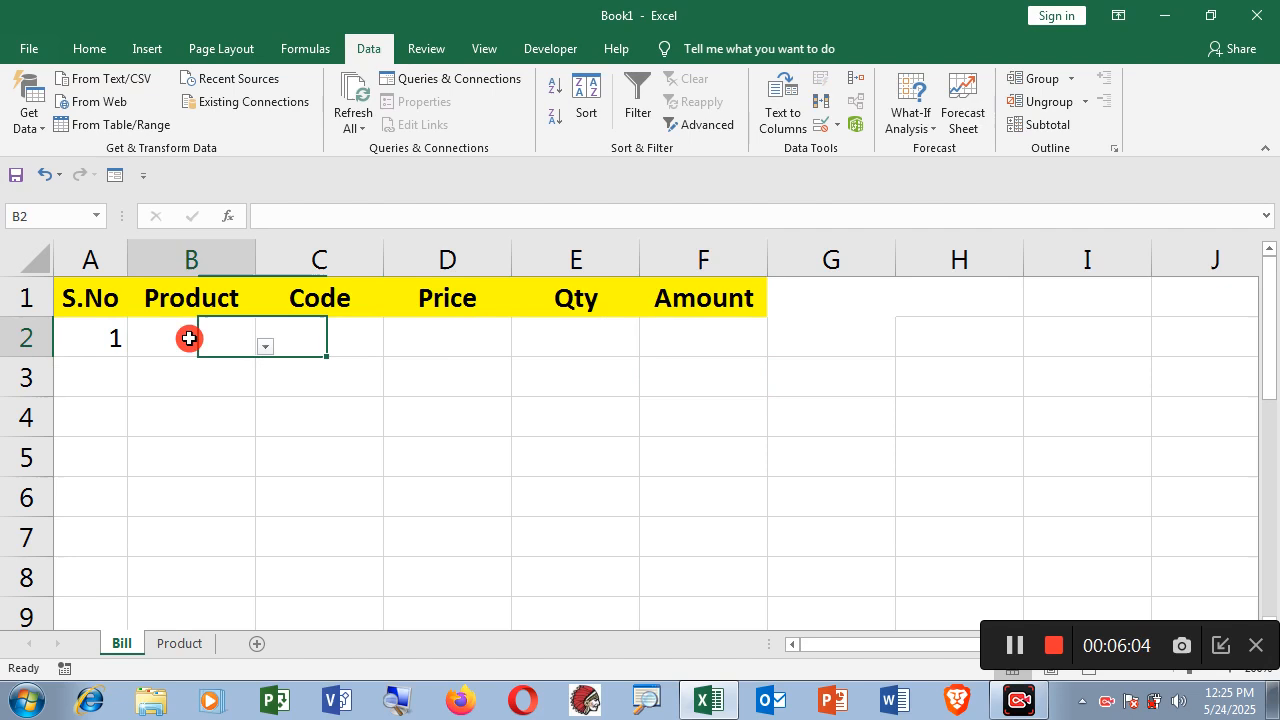
click(339, 340)
drag(383, 357, 389, 598)
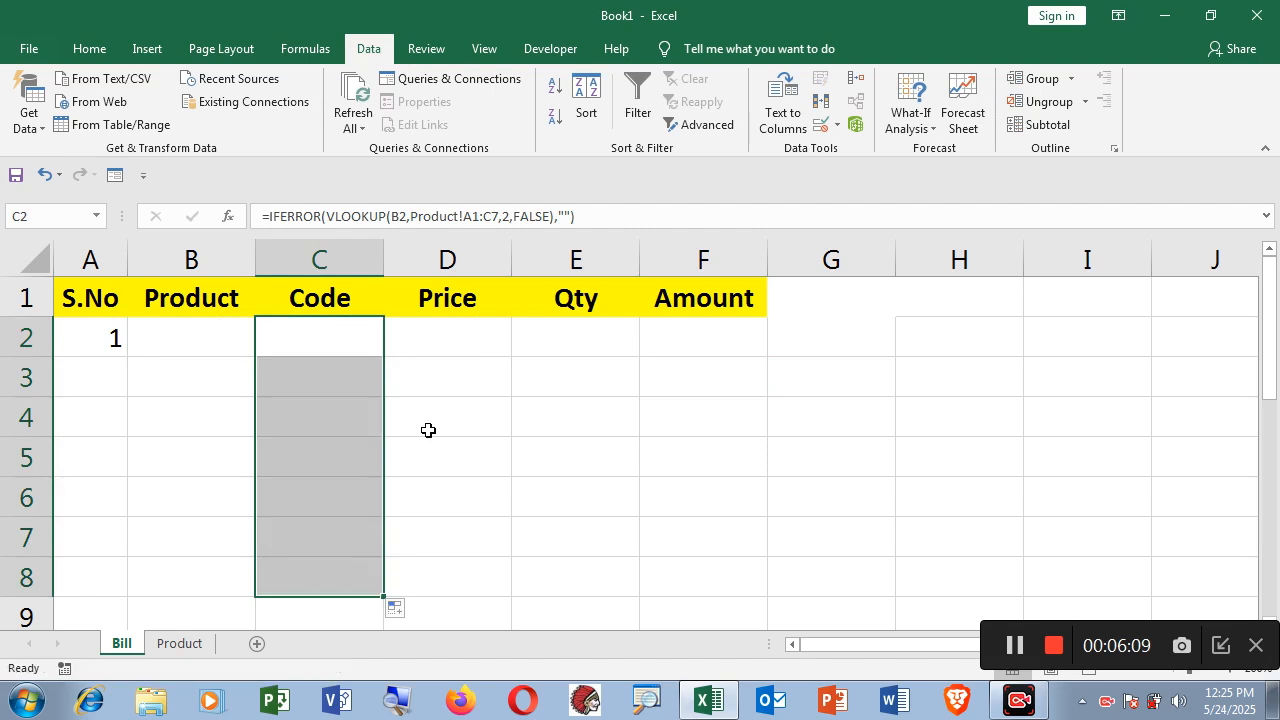
click(462, 338)
drag(511, 358, 509, 577)
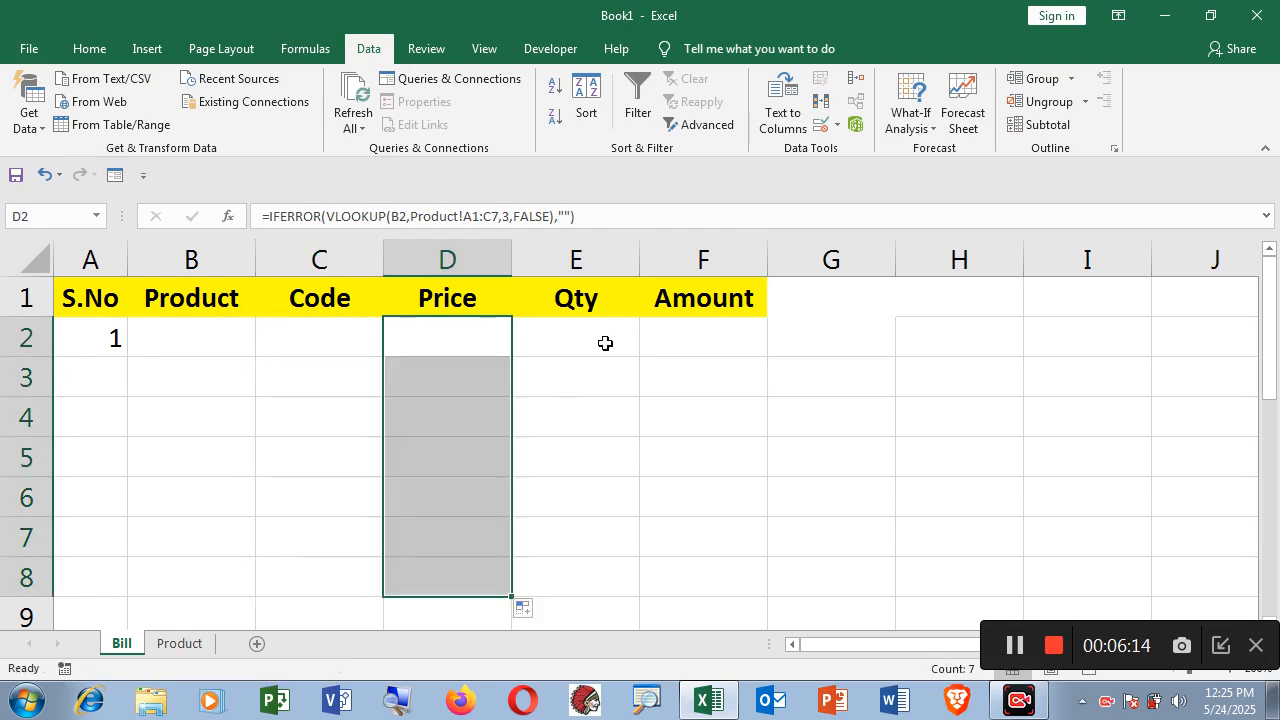
click(698, 335)
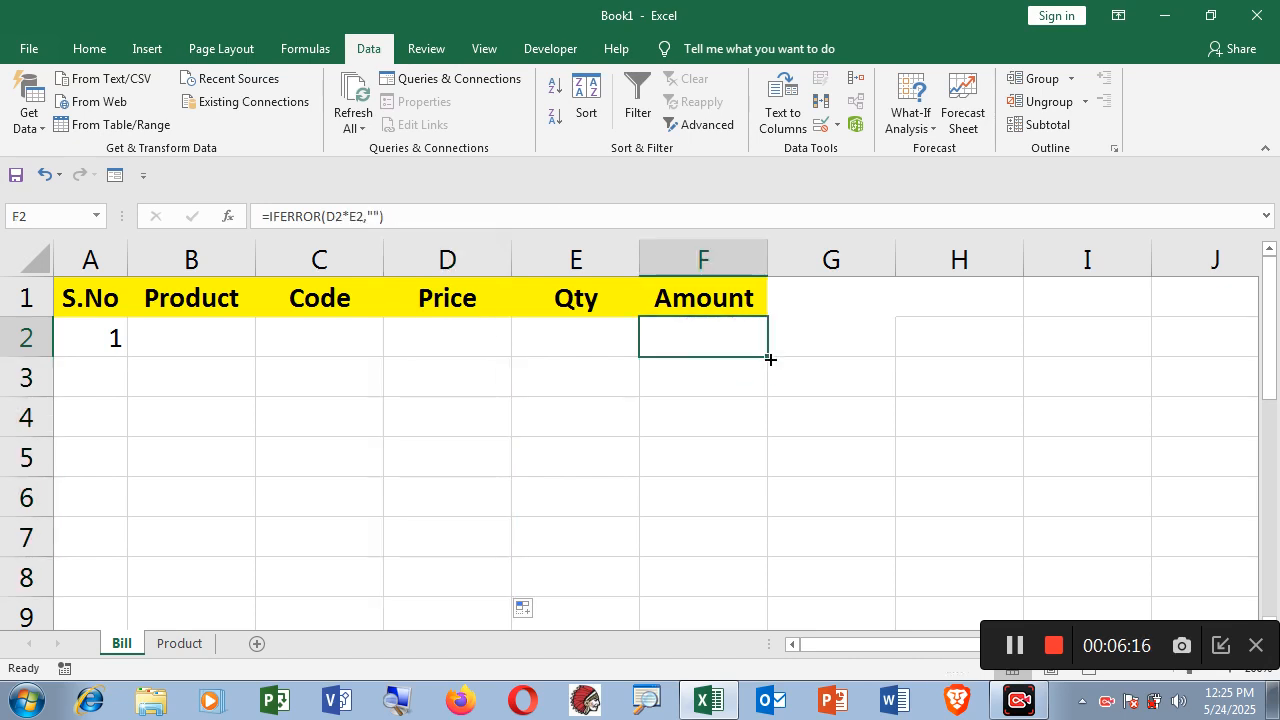
drag(769, 356, 743, 591)
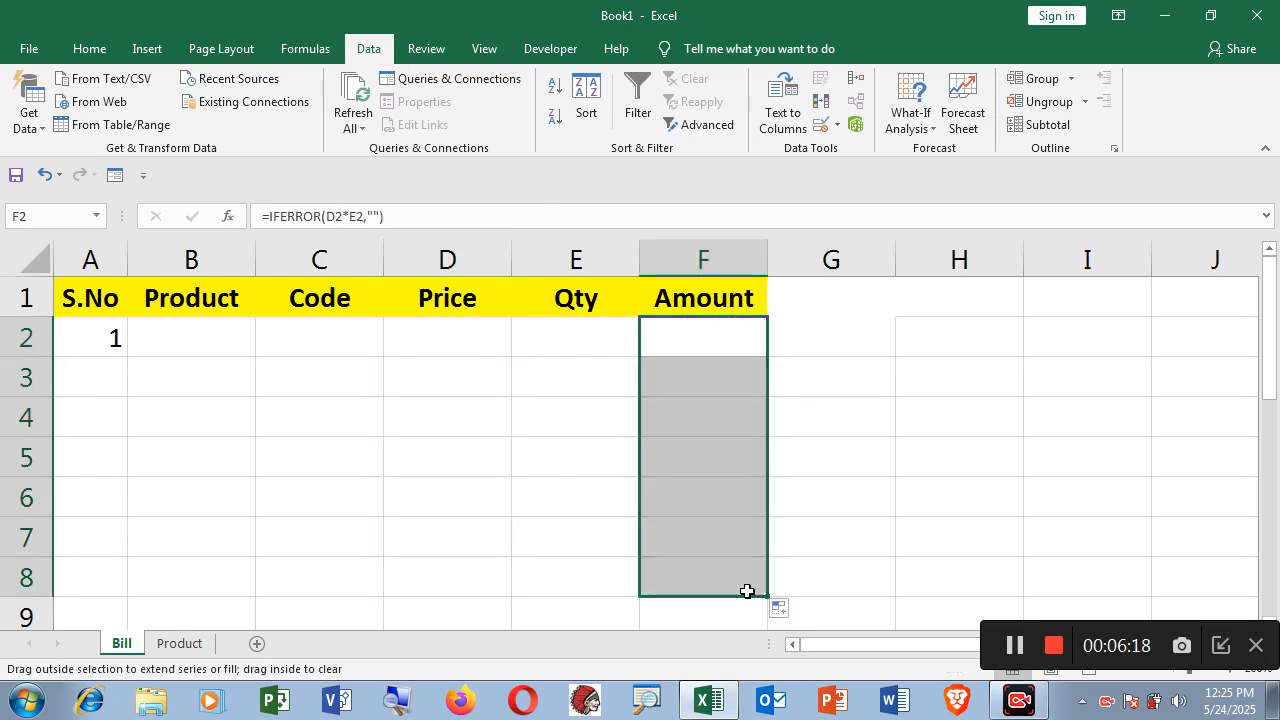
click(198, 342)
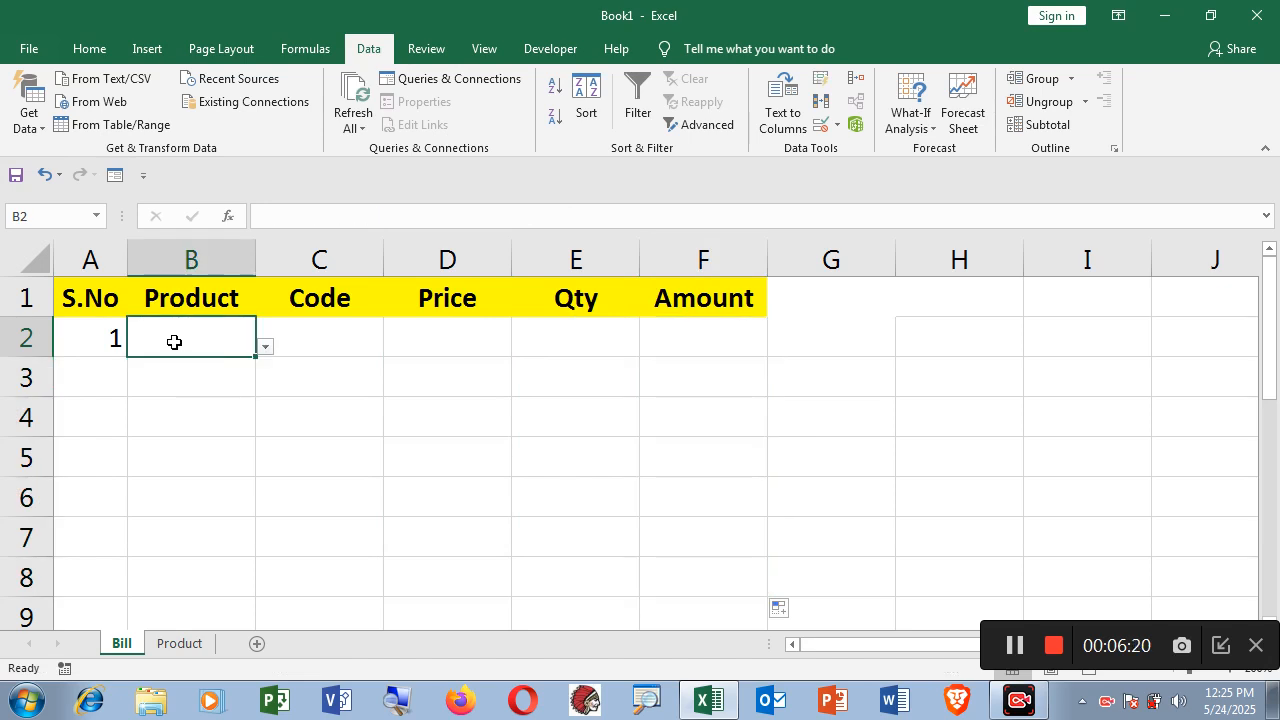
Choose Laptop as the product in B2 and enter quantity 1.
click(264, 346)
click(190, 374)
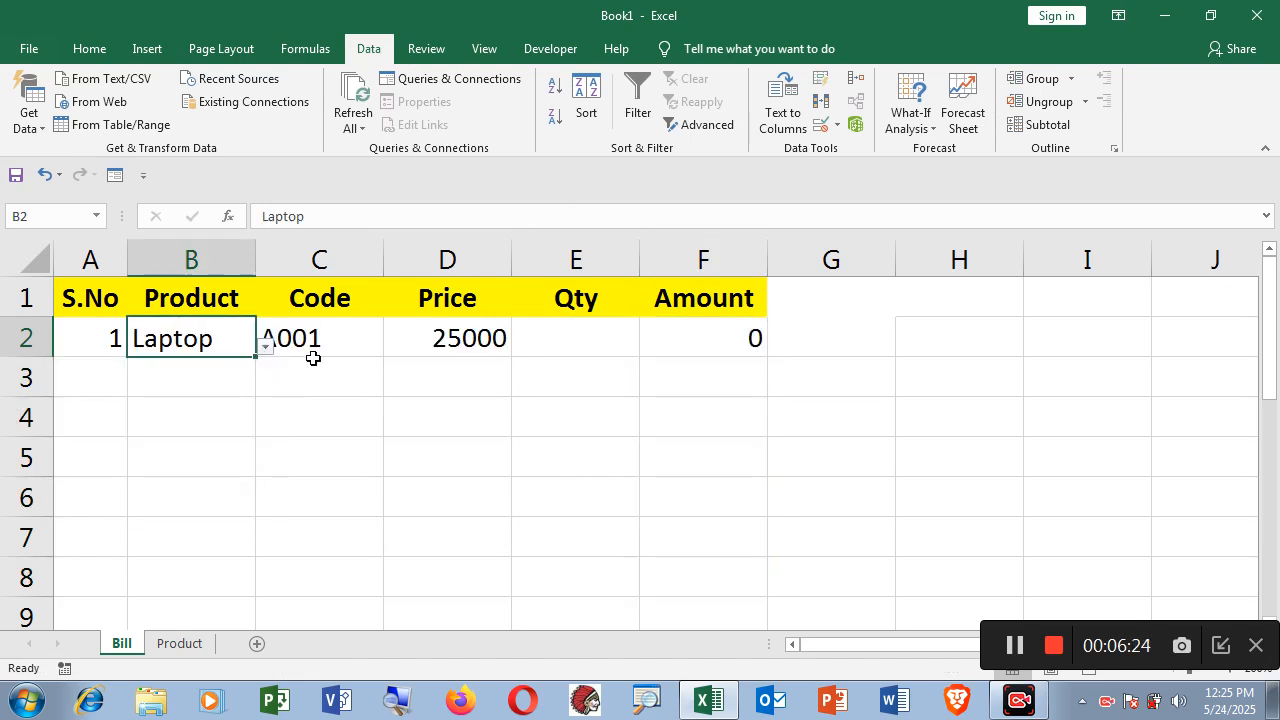
click(466, 343)
click(589, 345)
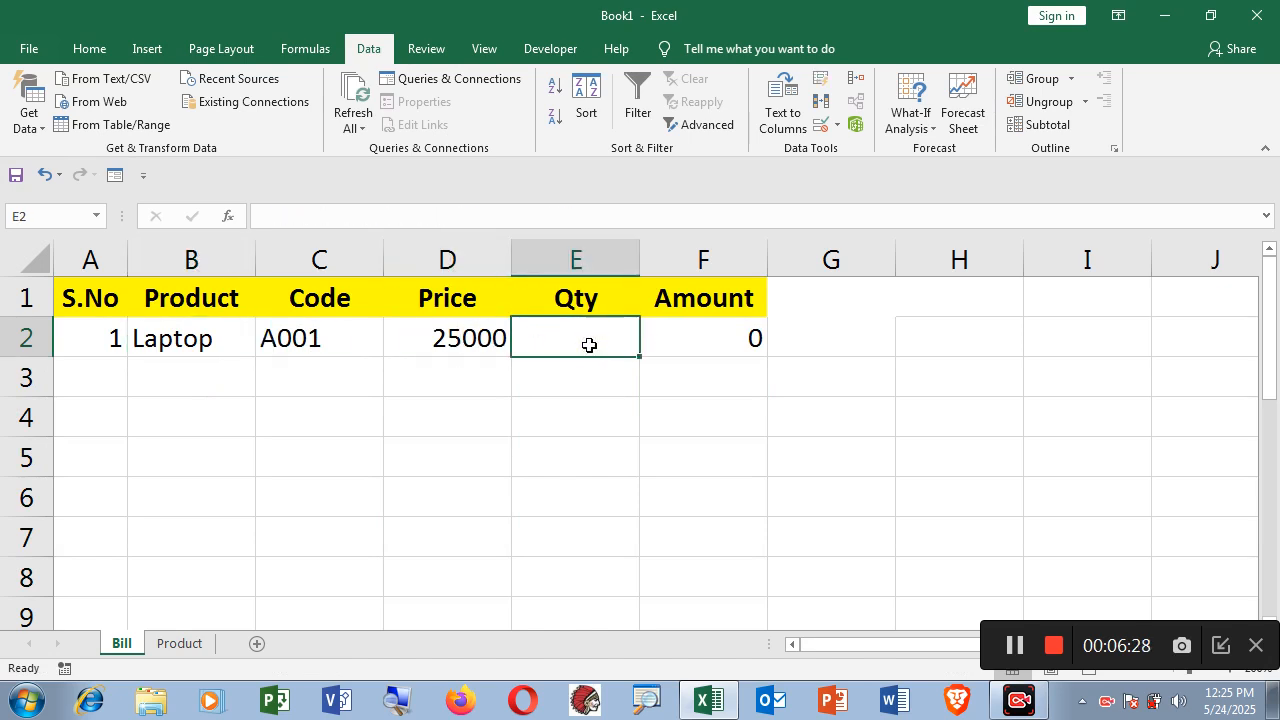
text(1)
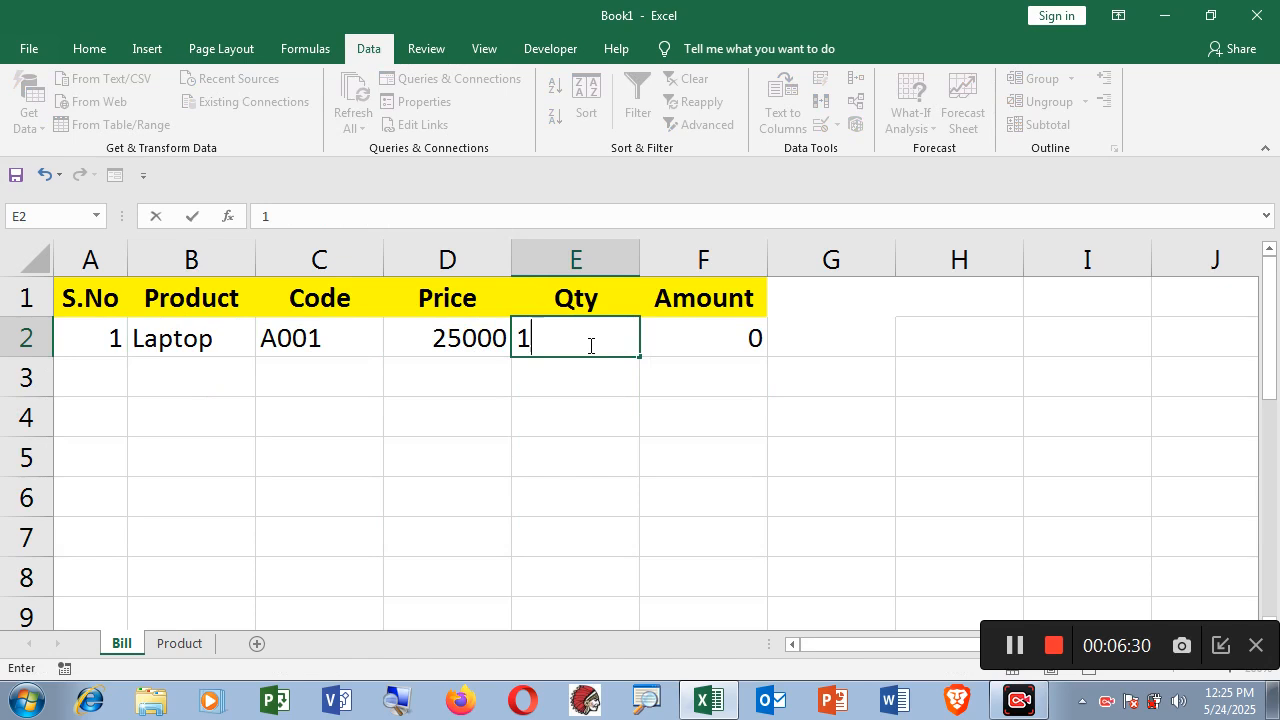
key(Return)
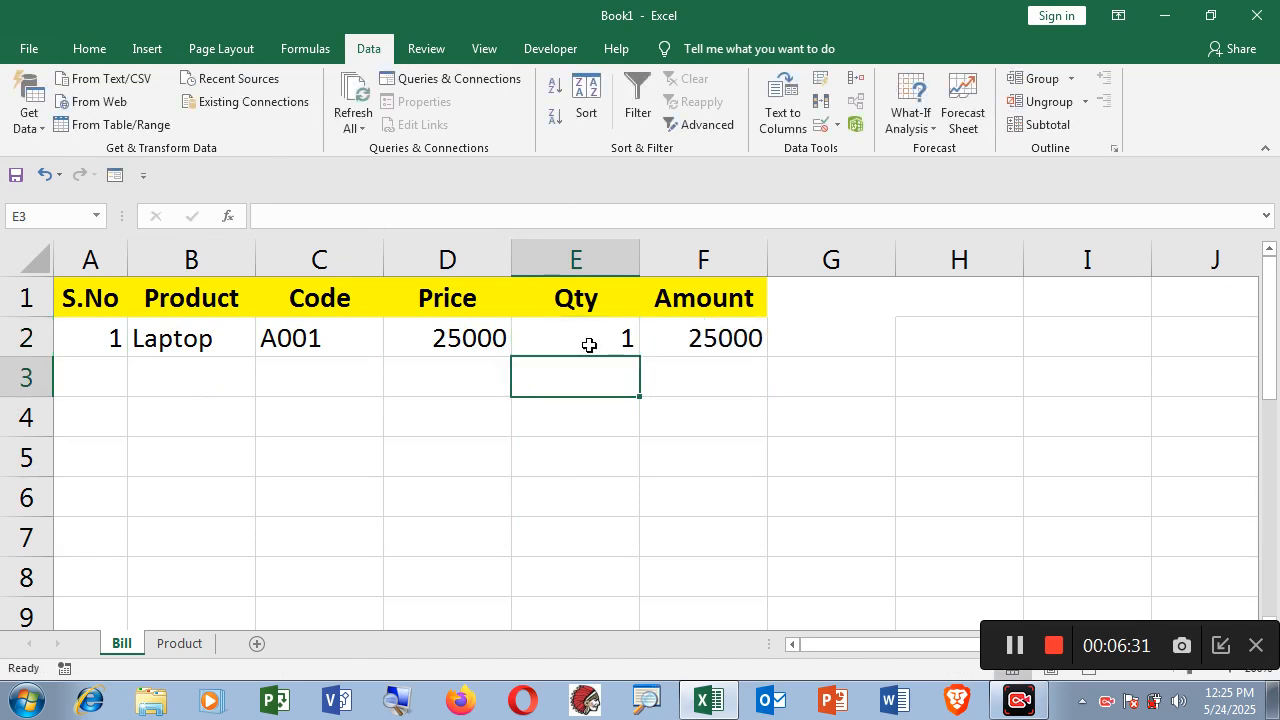
Fill row 3 with S.No 2, product Mouse and quantity 5.
click(167, 381)
click(104, 376)
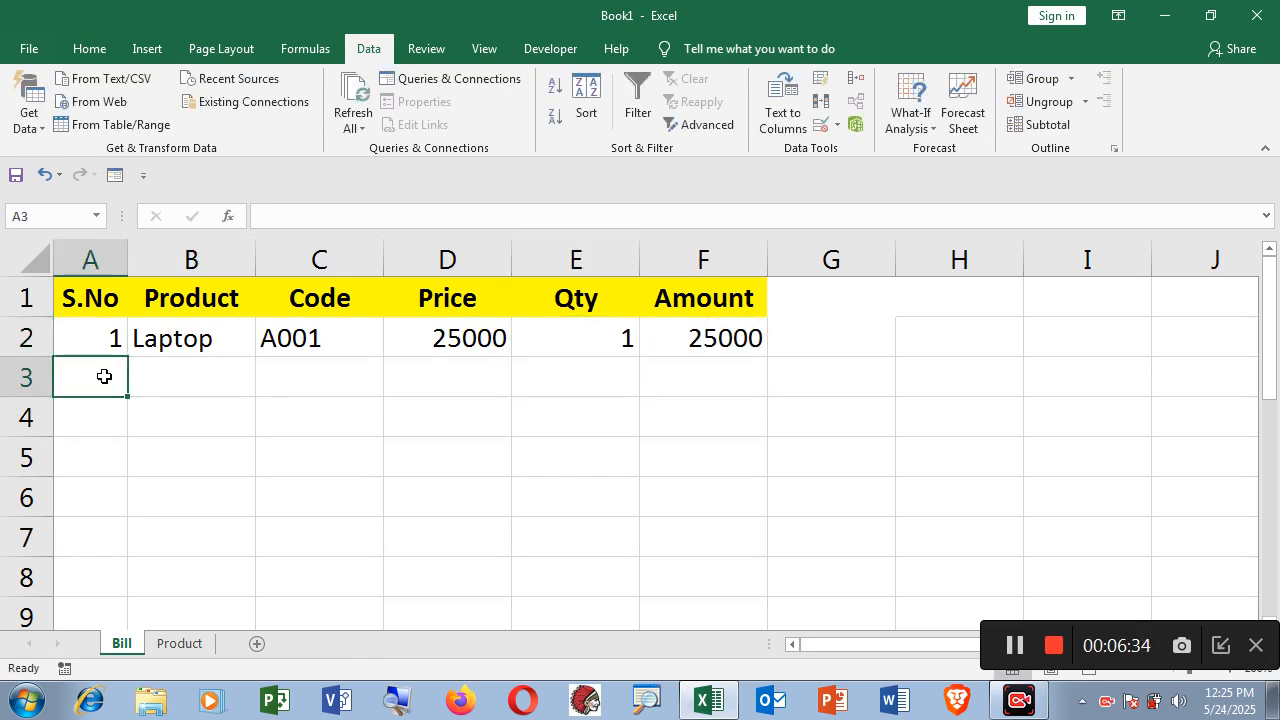
text(2)
click(204, 381)
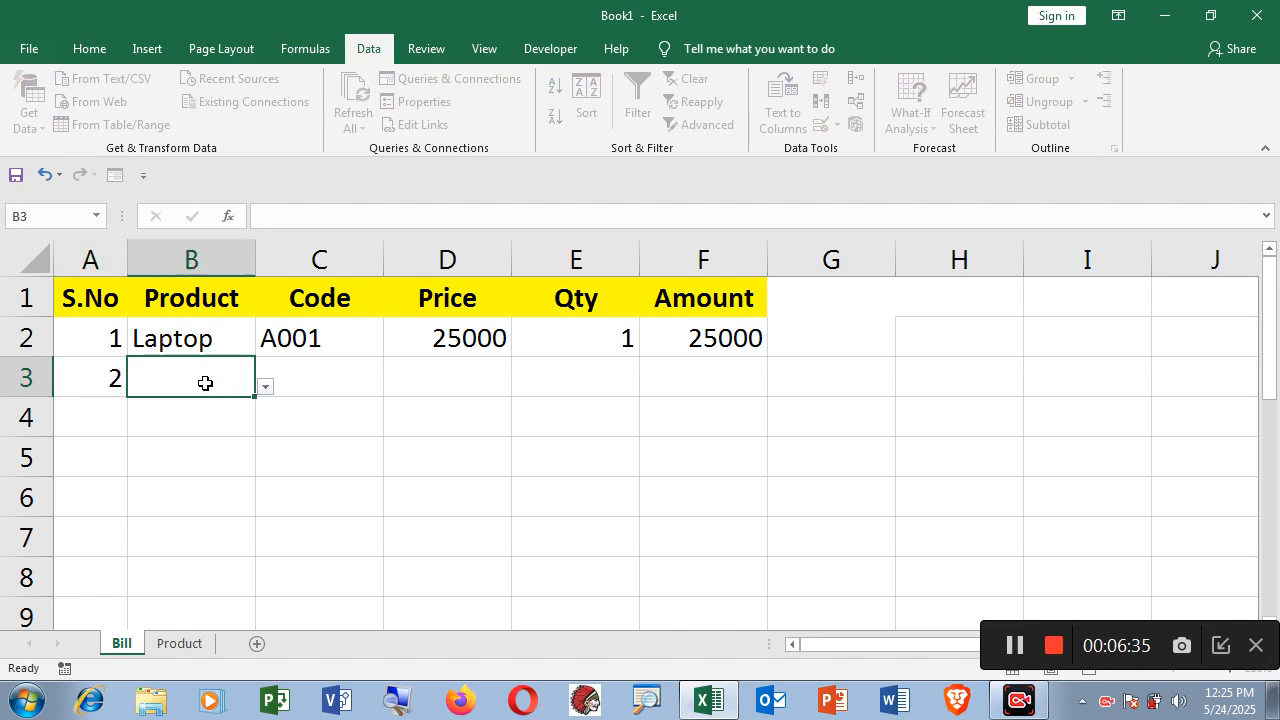
click(265, 388)
click(176, 460)
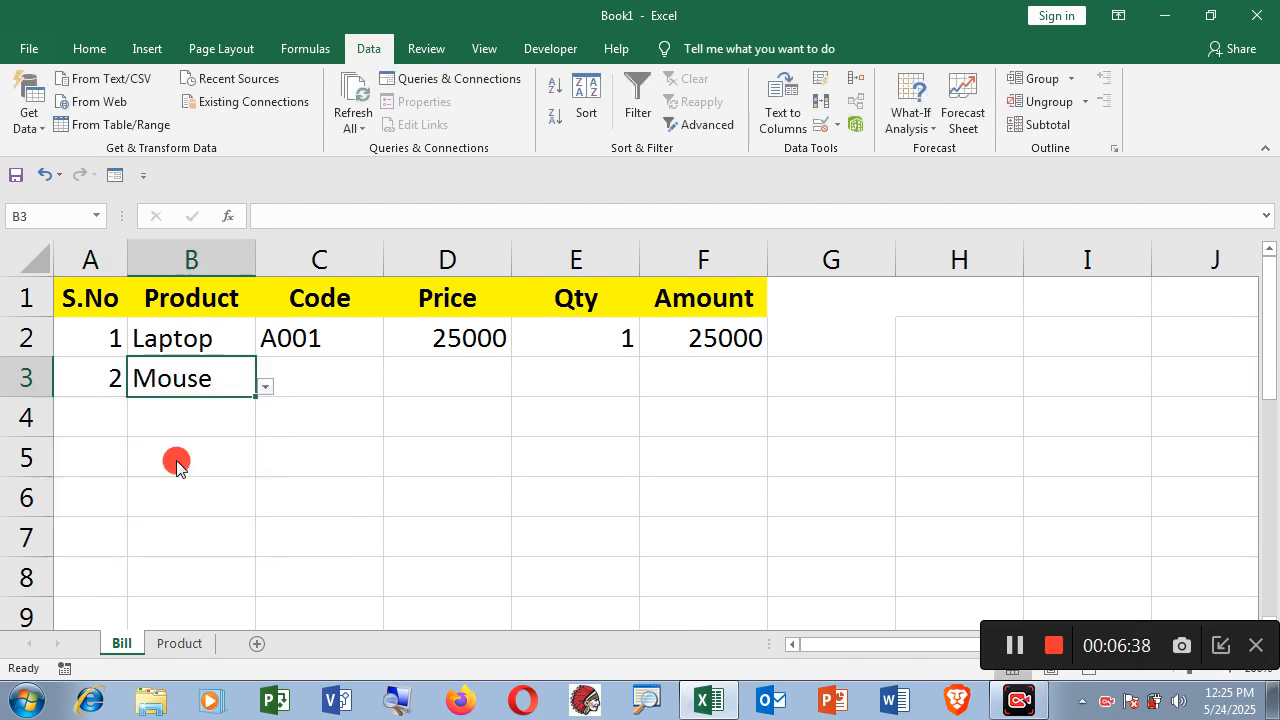
click(314, 377)
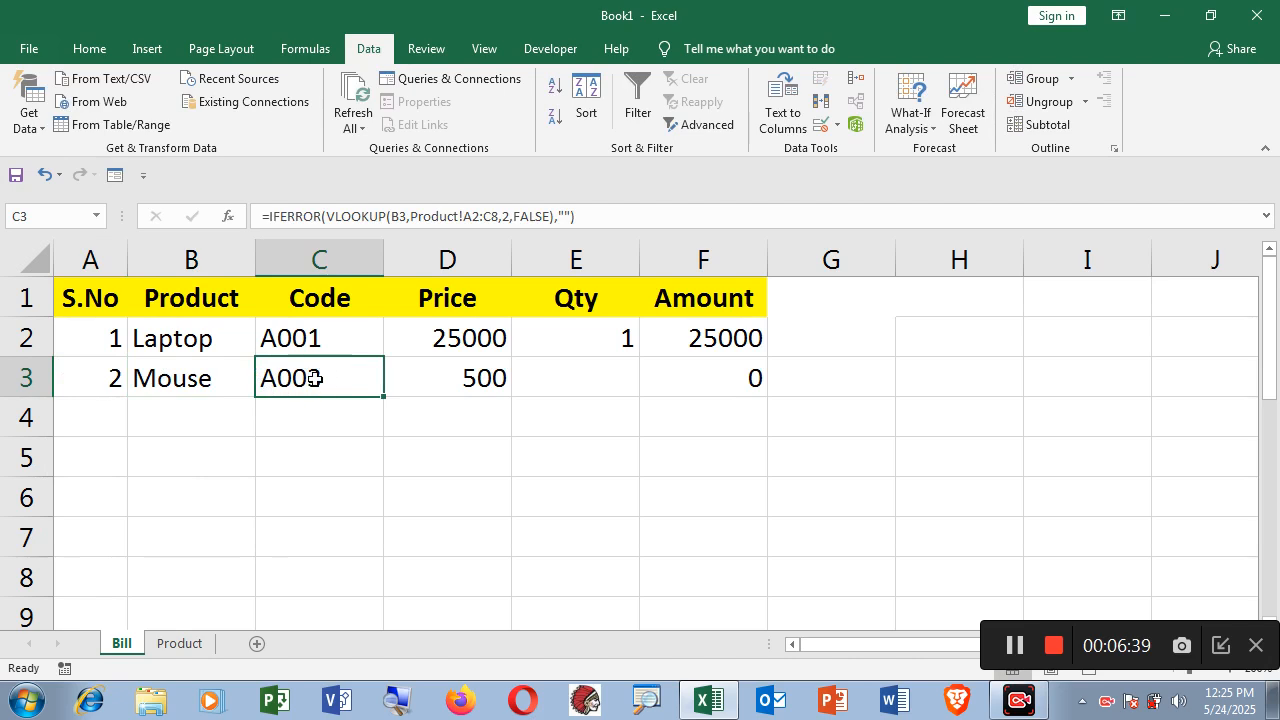
click(460, 378)
click(629, 386)
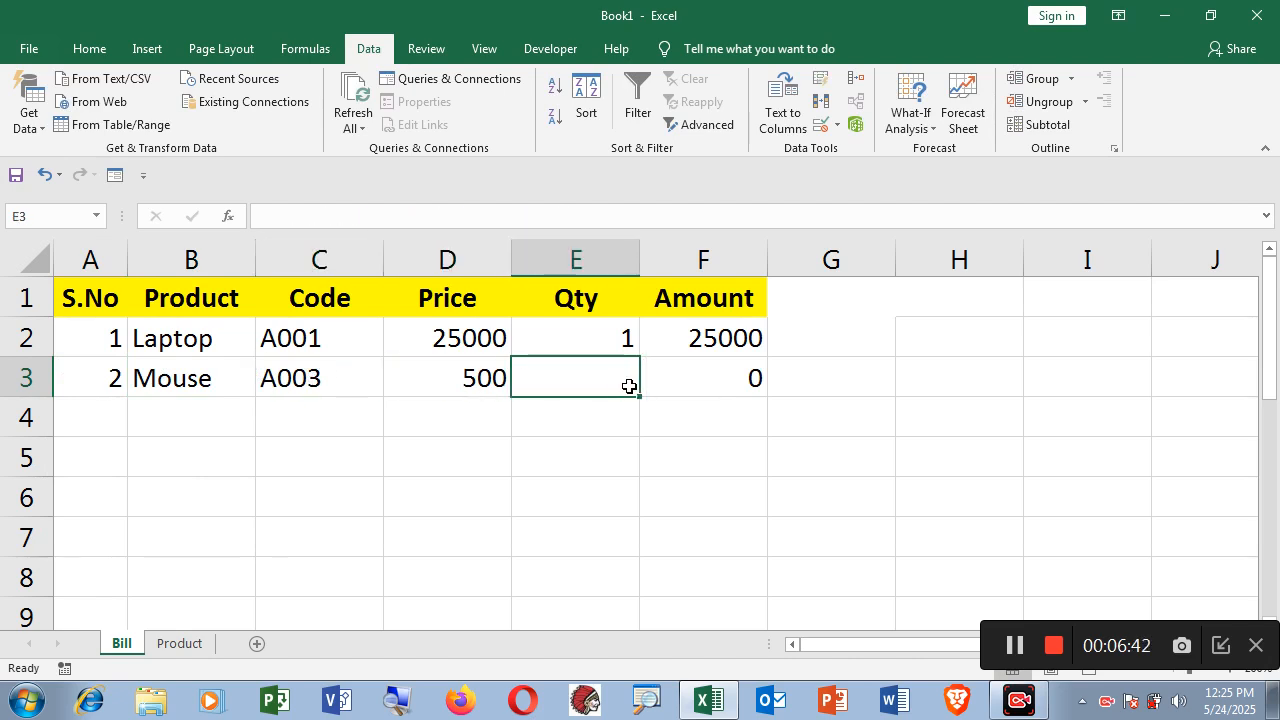
text(5)
key(Return)
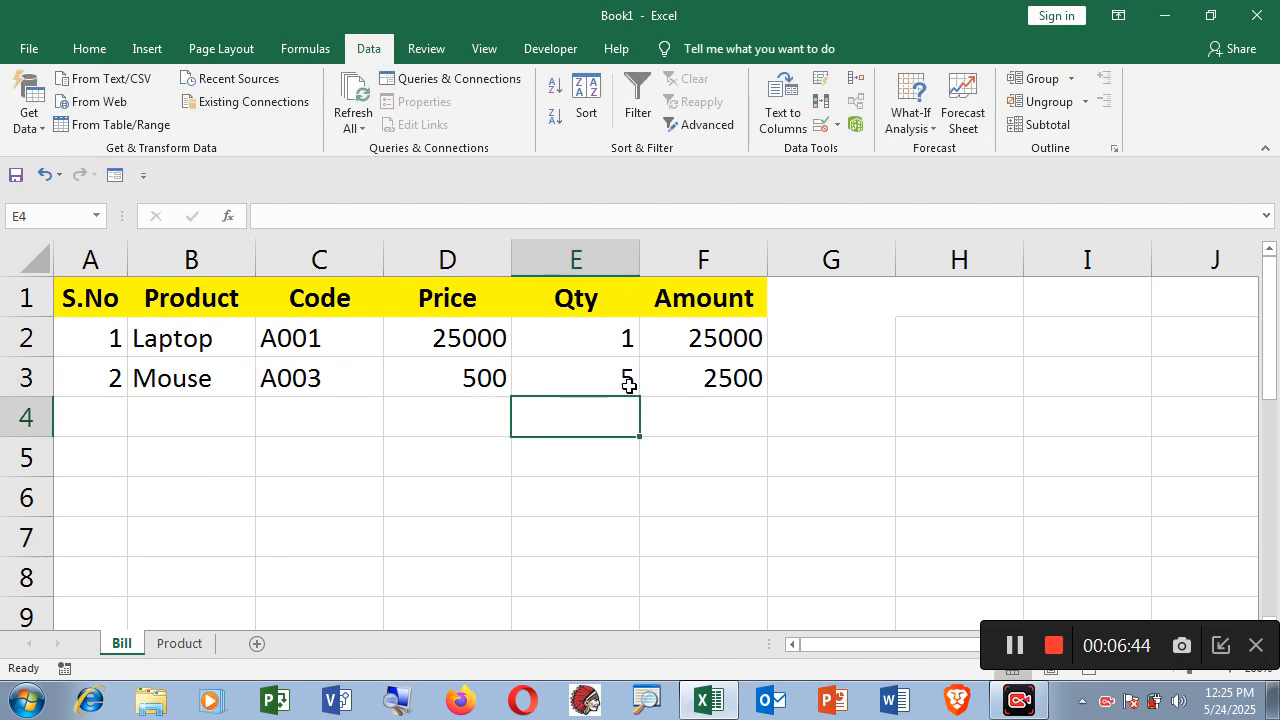
Fill row 4 with S.No 3, product Keyboard and quantity 10.
click(116, 422)
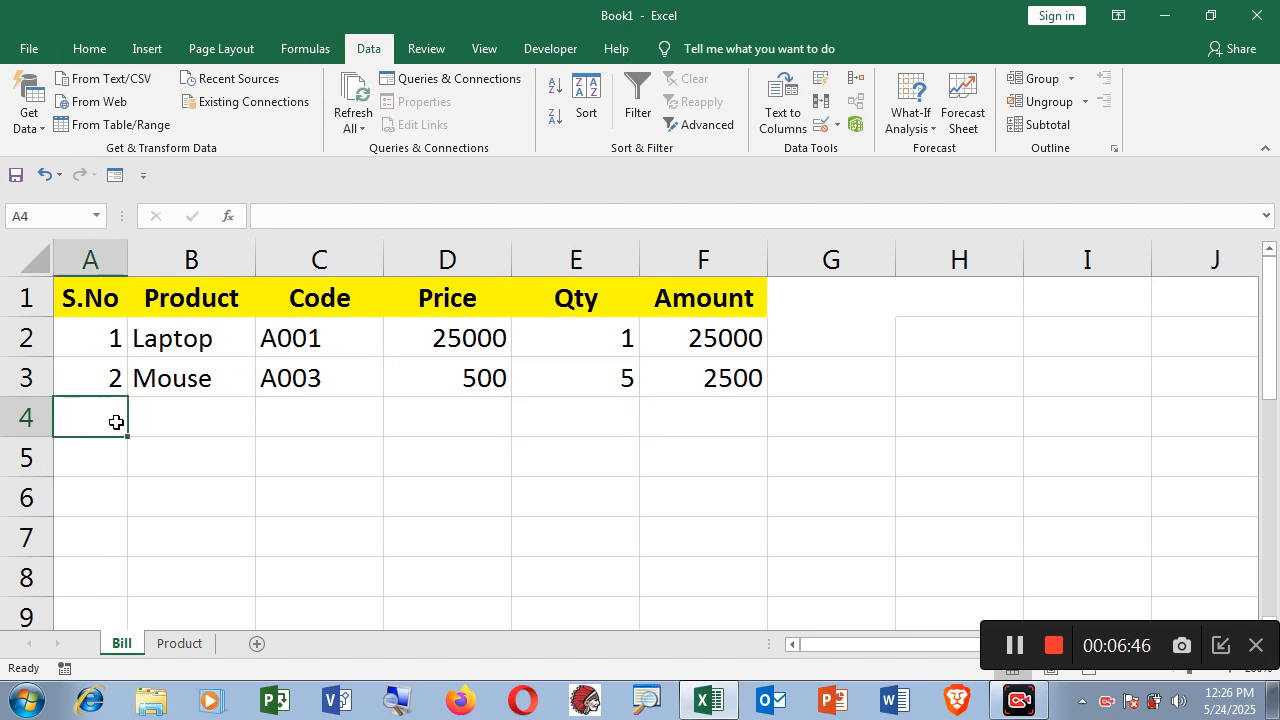
text(3)
click(200, 423)
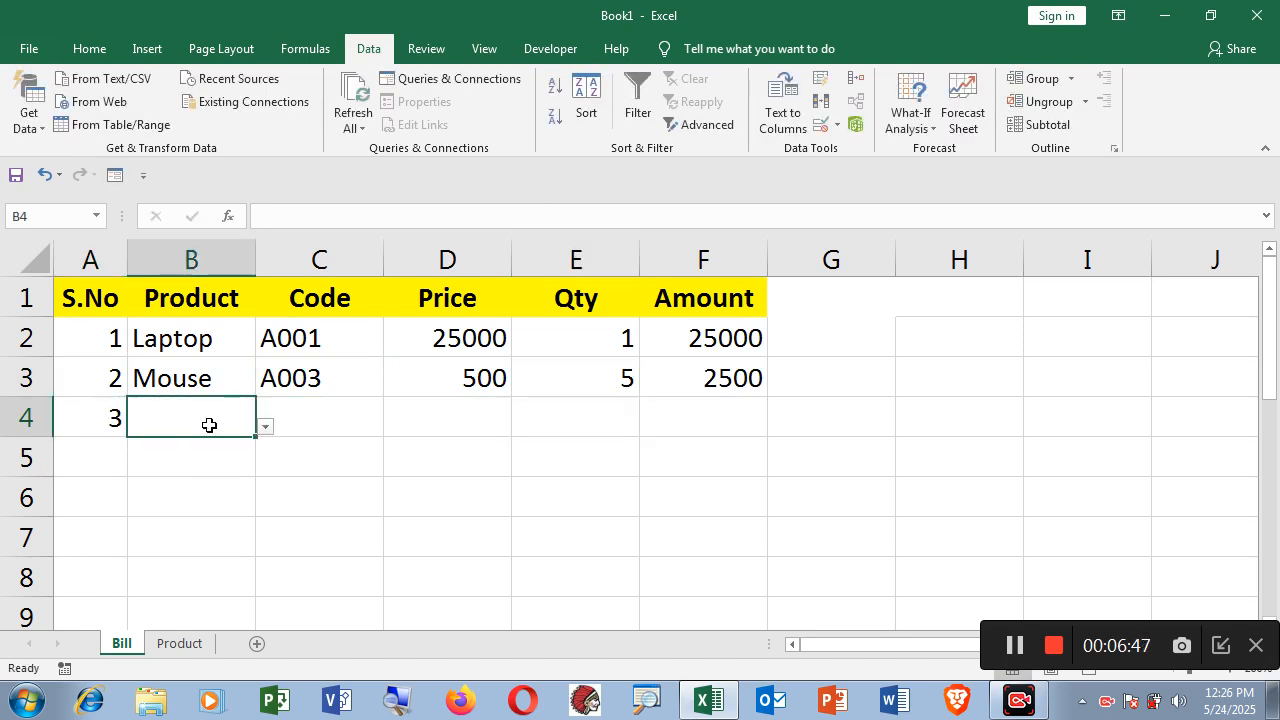
click(264, 428)
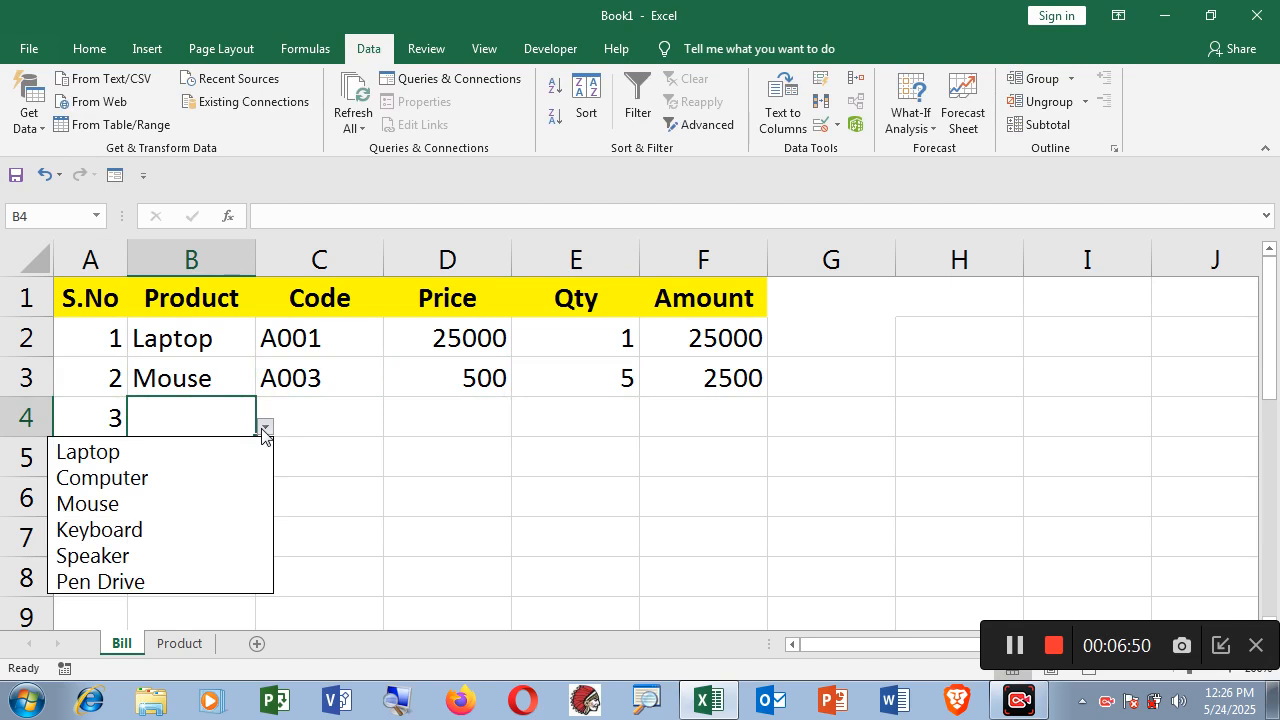
click(195, 530)
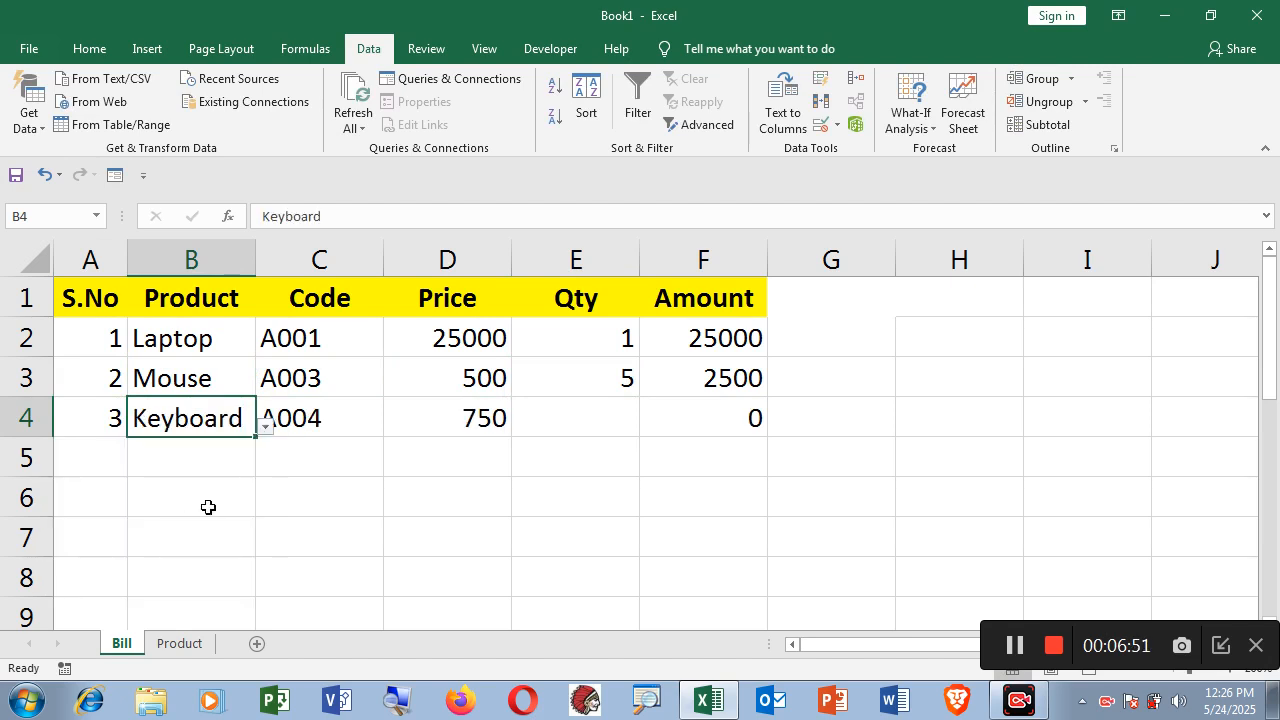
click(323, 420)
click(465, 423)
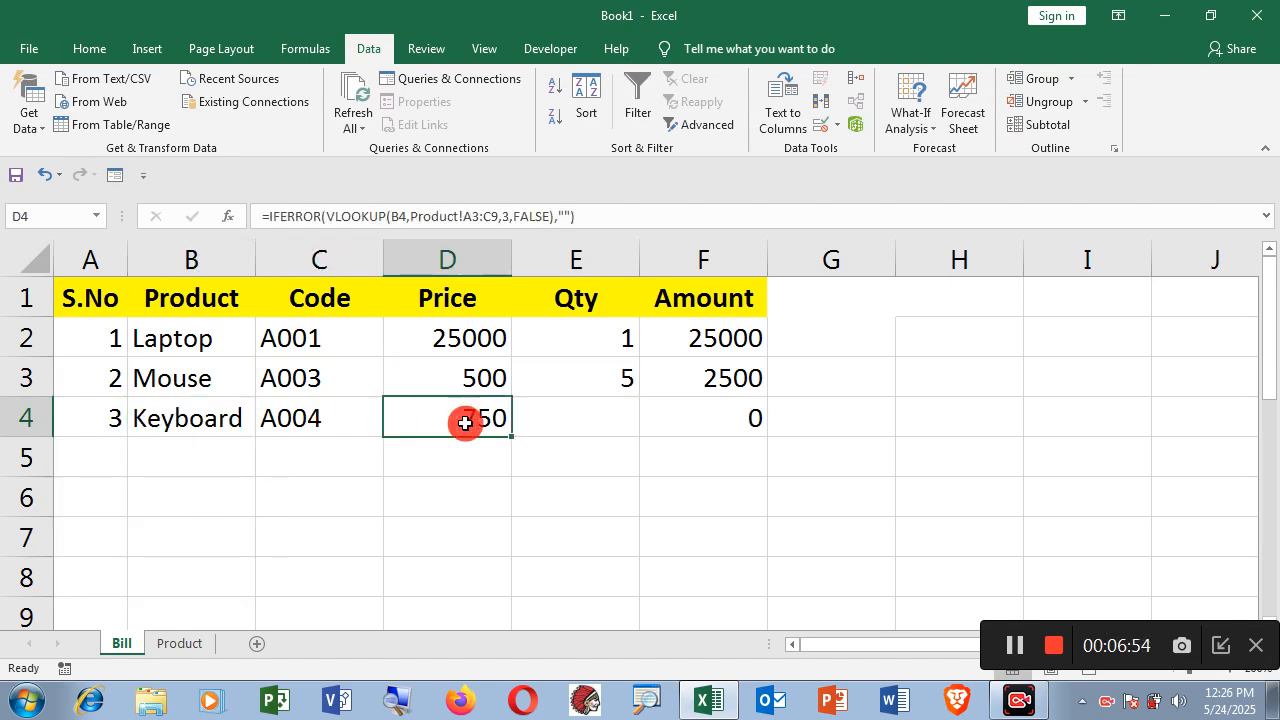
click(612, 423)
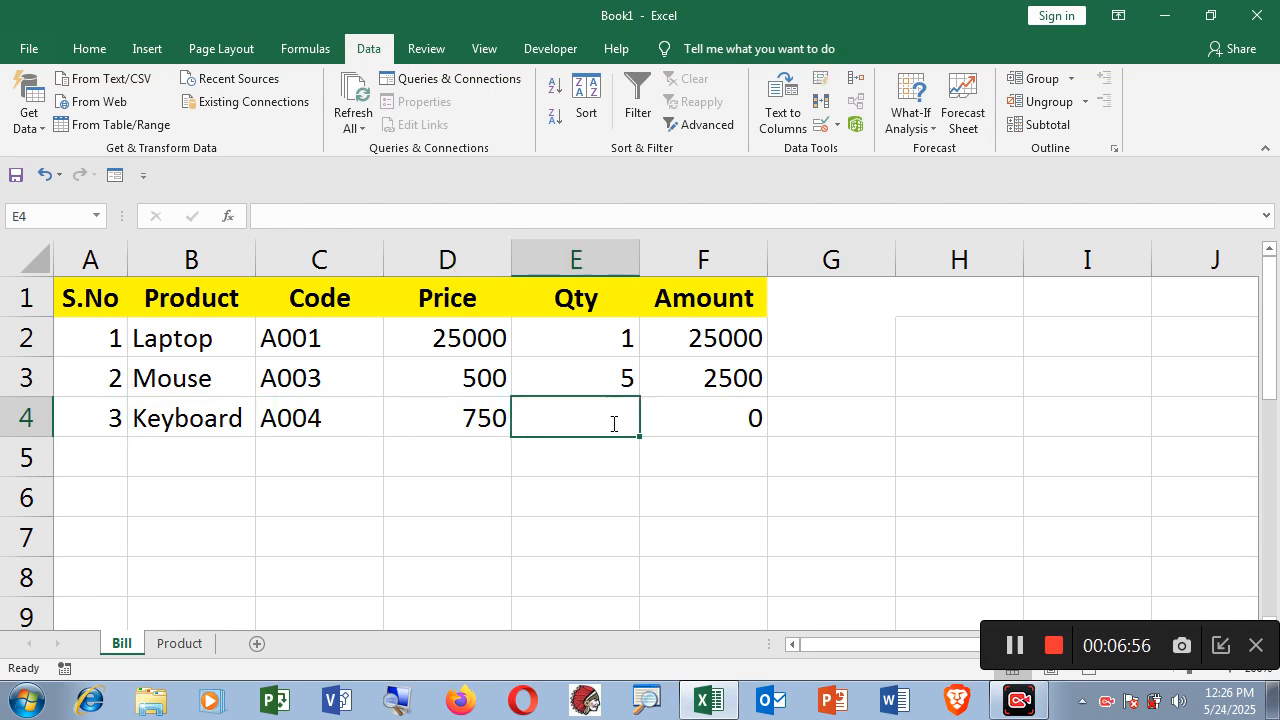
text(10)
key(Return)
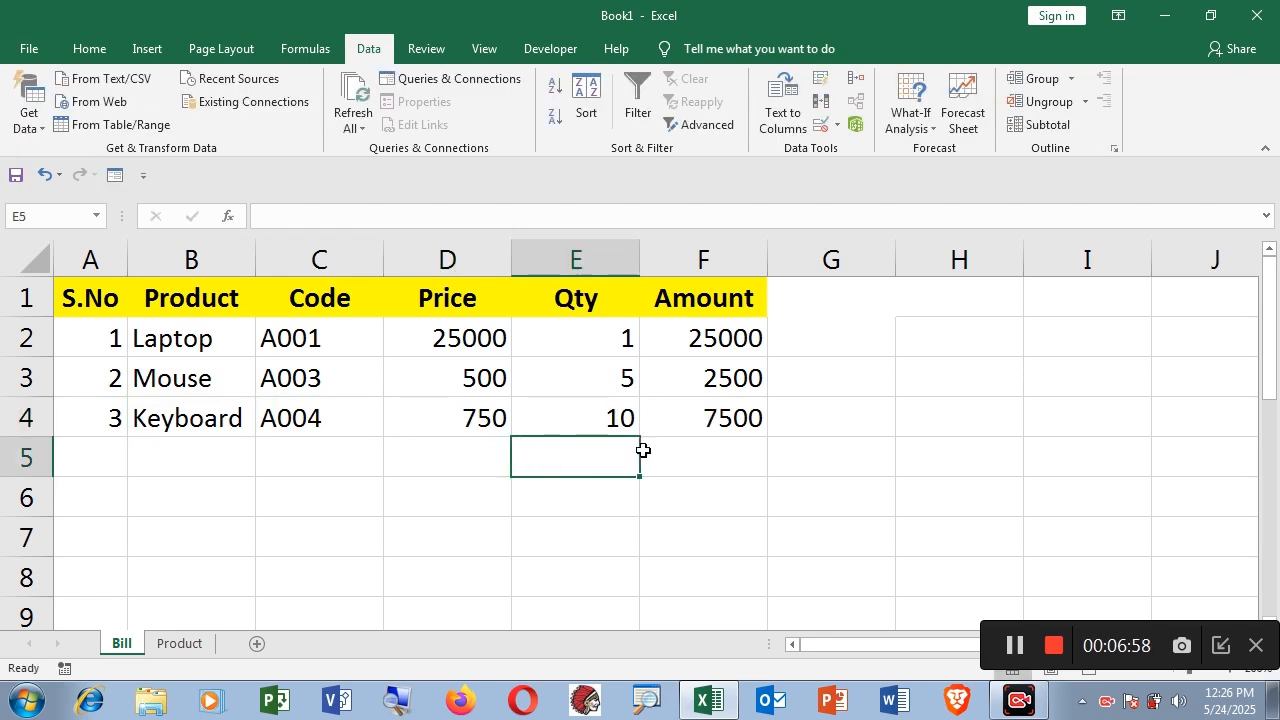
Enter =SUM(F2:F4) in F5 to total the Amounts as 35000.
click(716, 478)
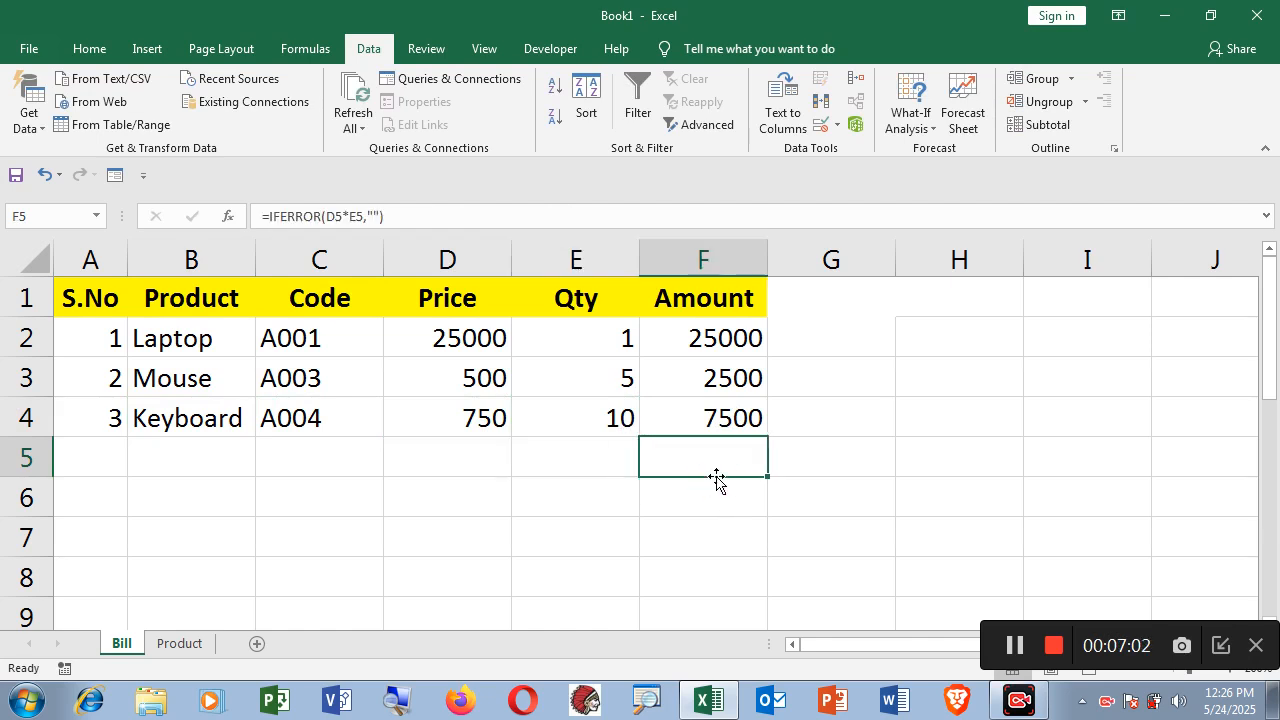
text(=sum)
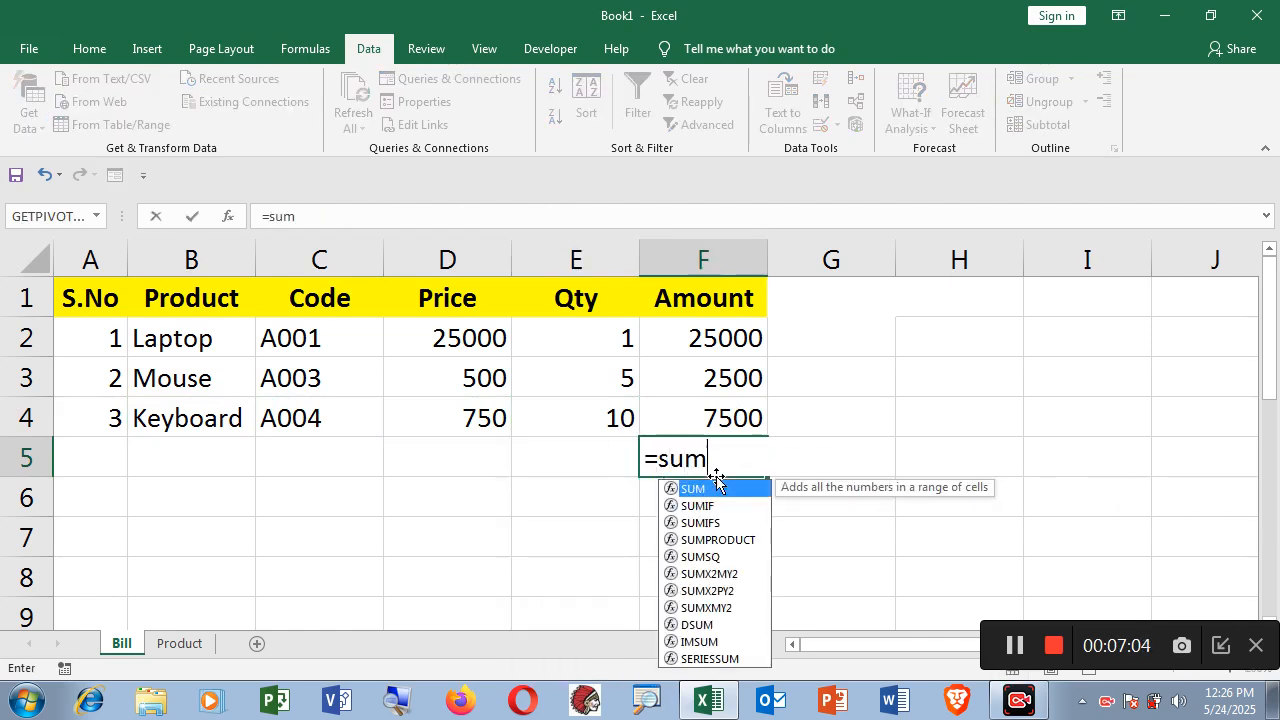
text(()
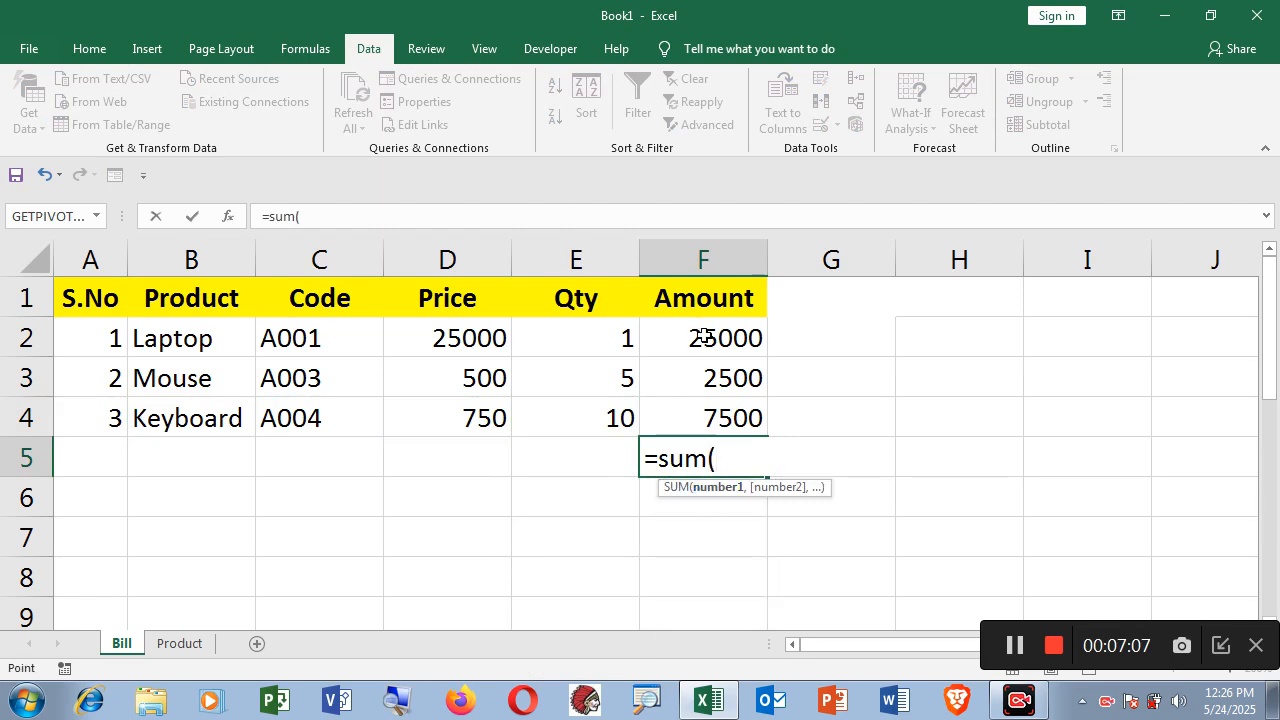
drag(705, 335, 716, 409)
text())
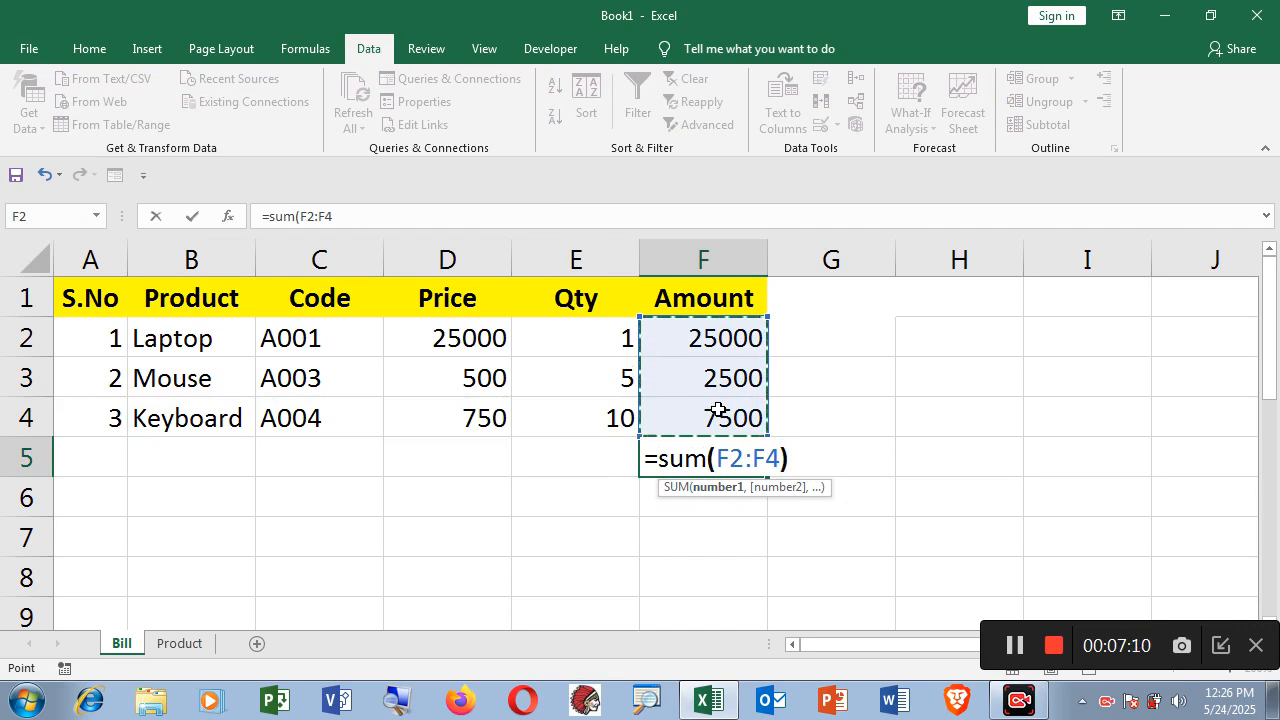
key(Return)
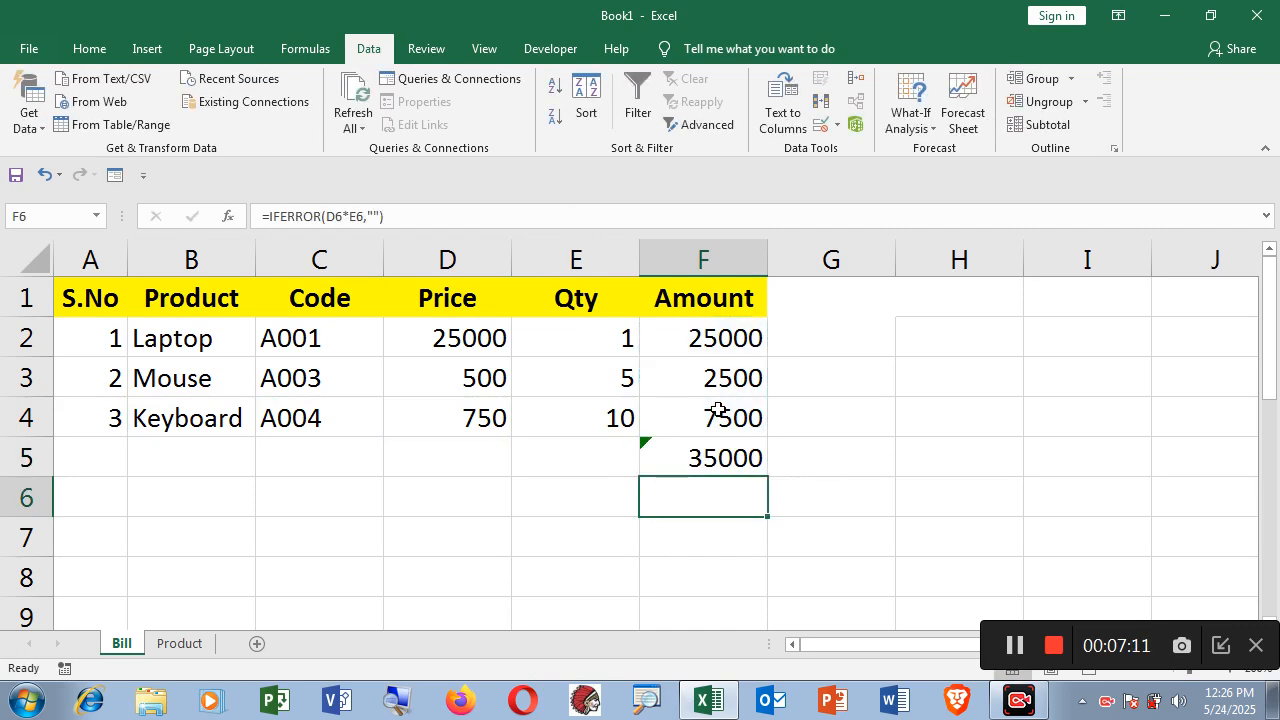
click(726, 566)
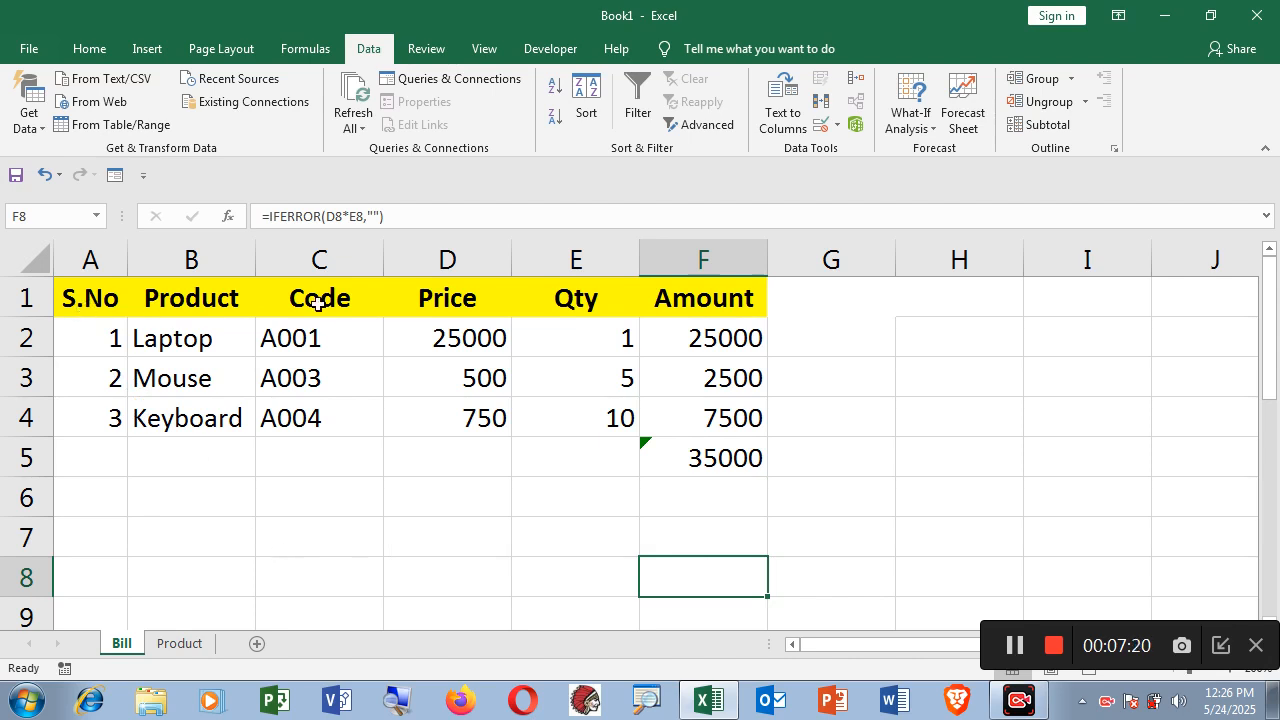
click(180, 645)
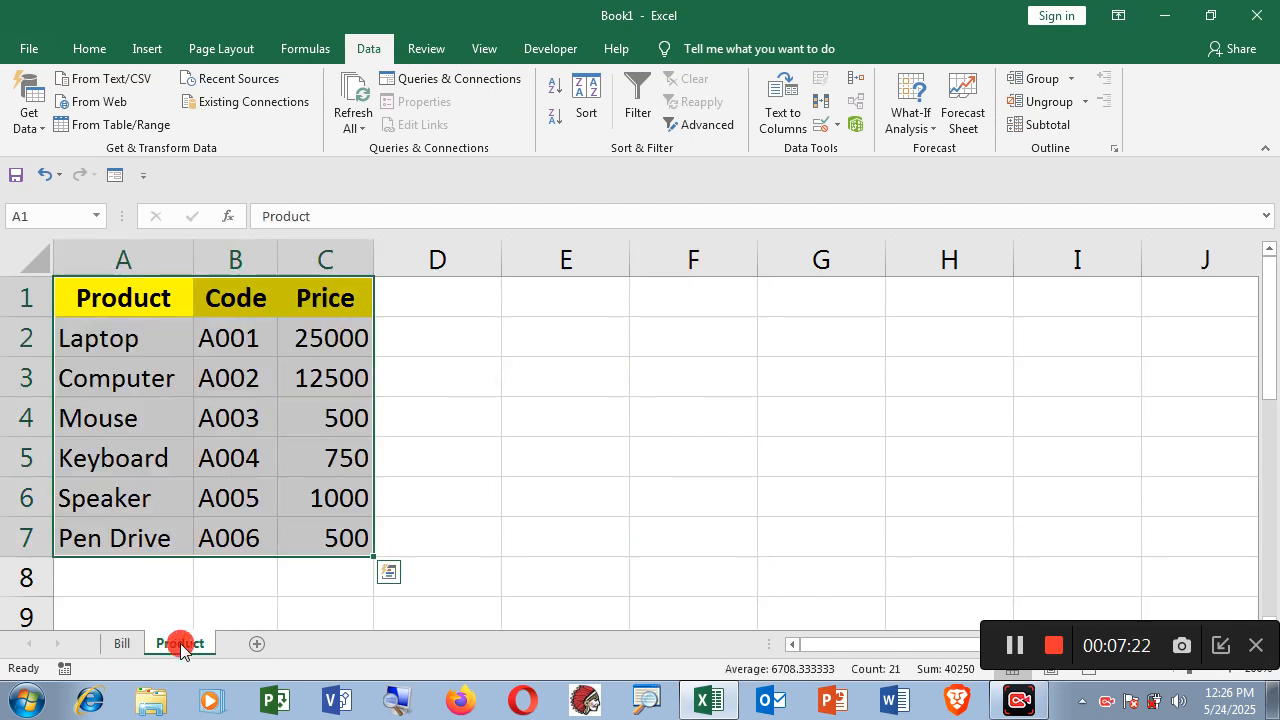
click(128, 650)
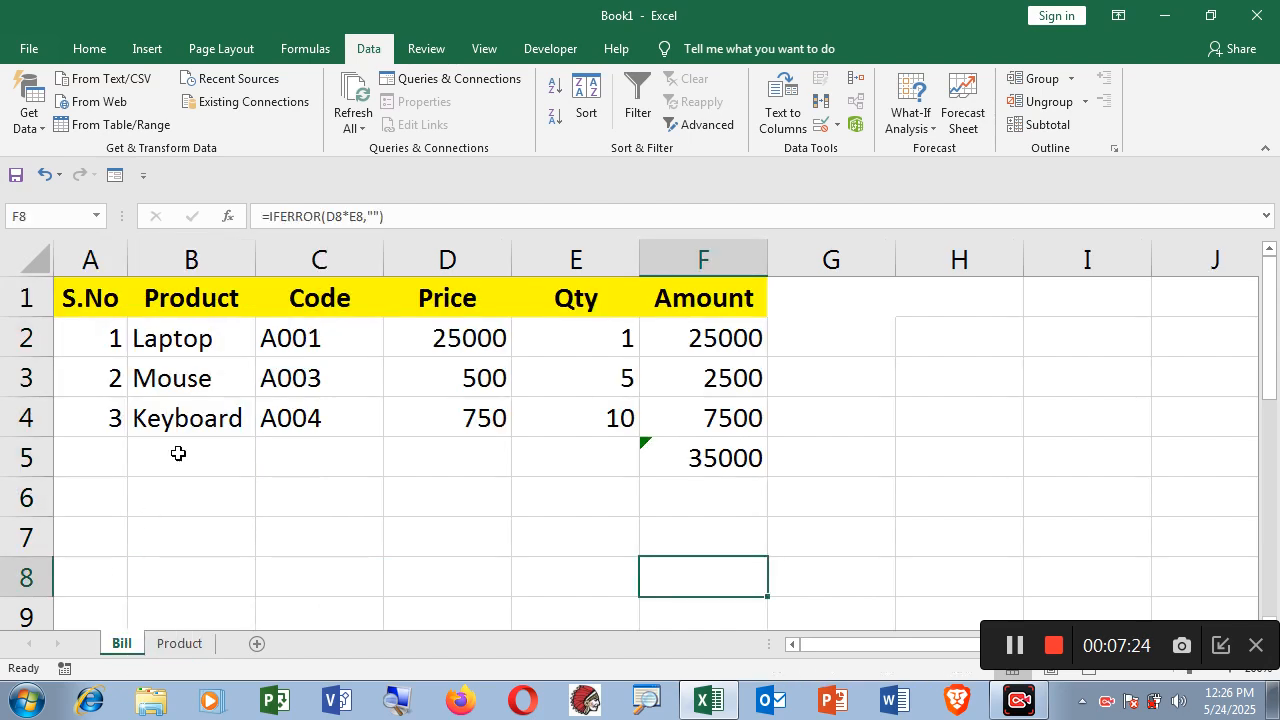
click(199, 342)
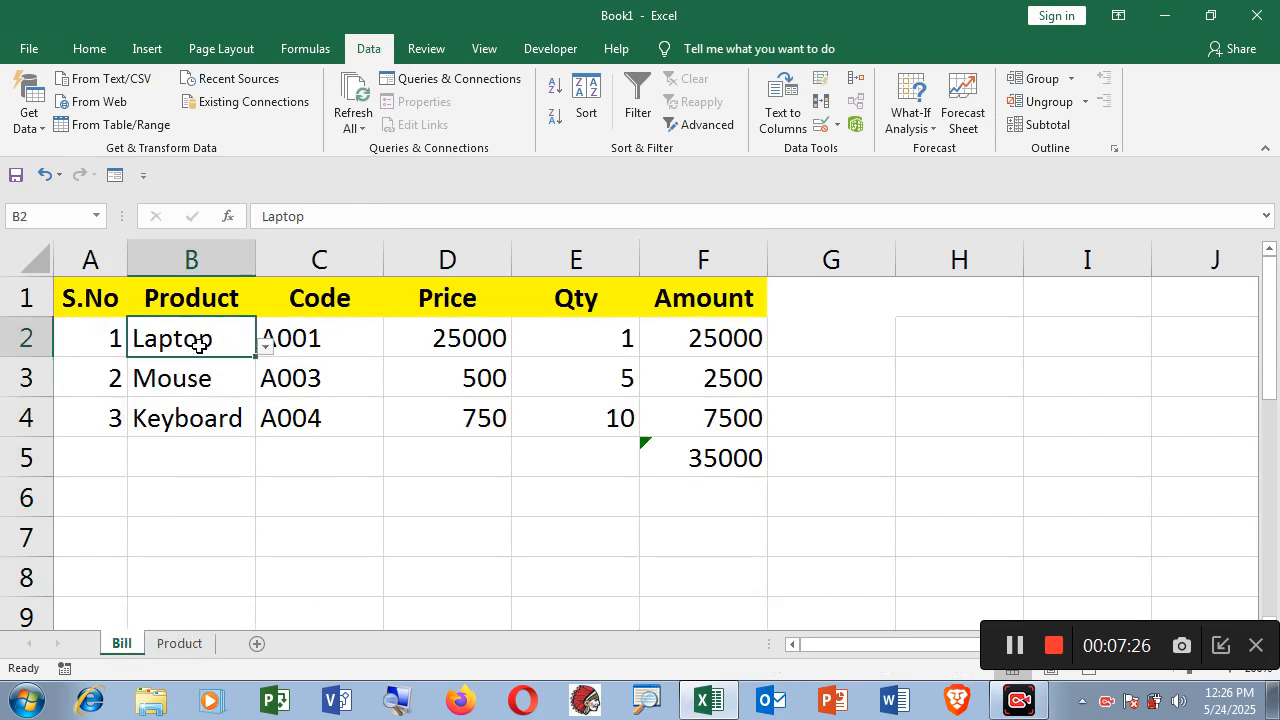
click(309, 338)
double_click(327, 341)
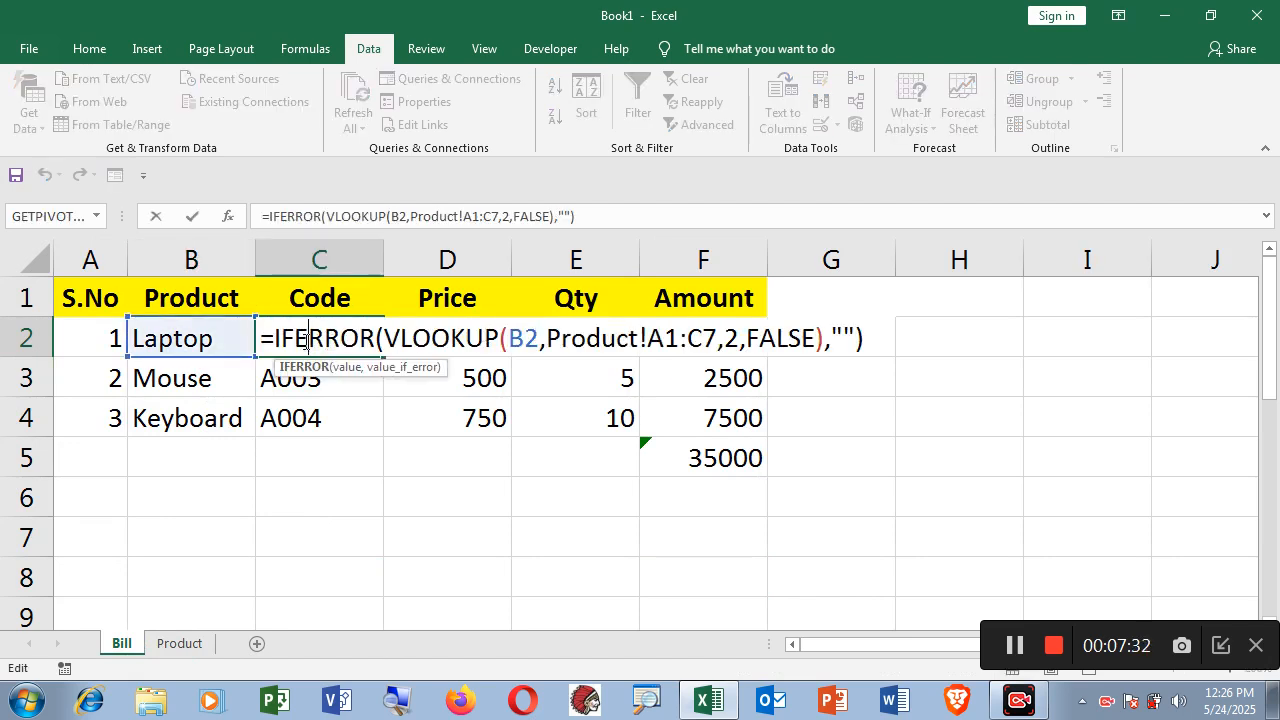
key(Return)
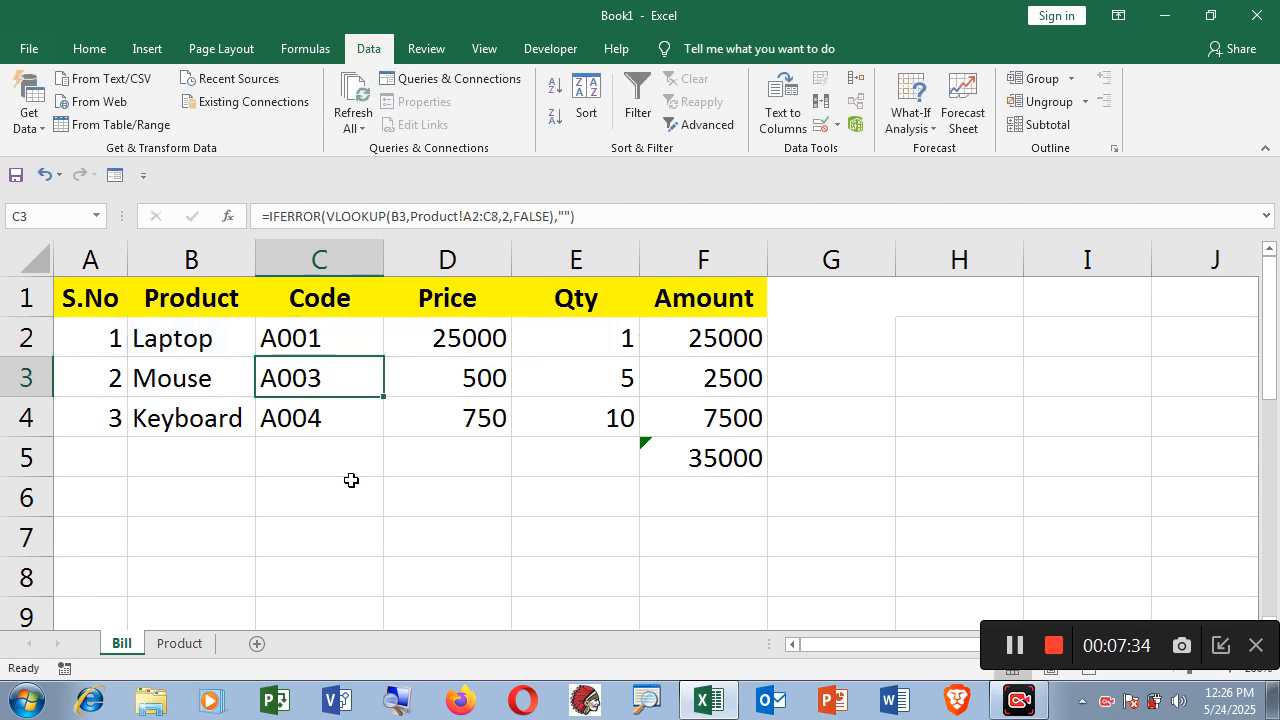
click(478, 338)
click(572, 338)
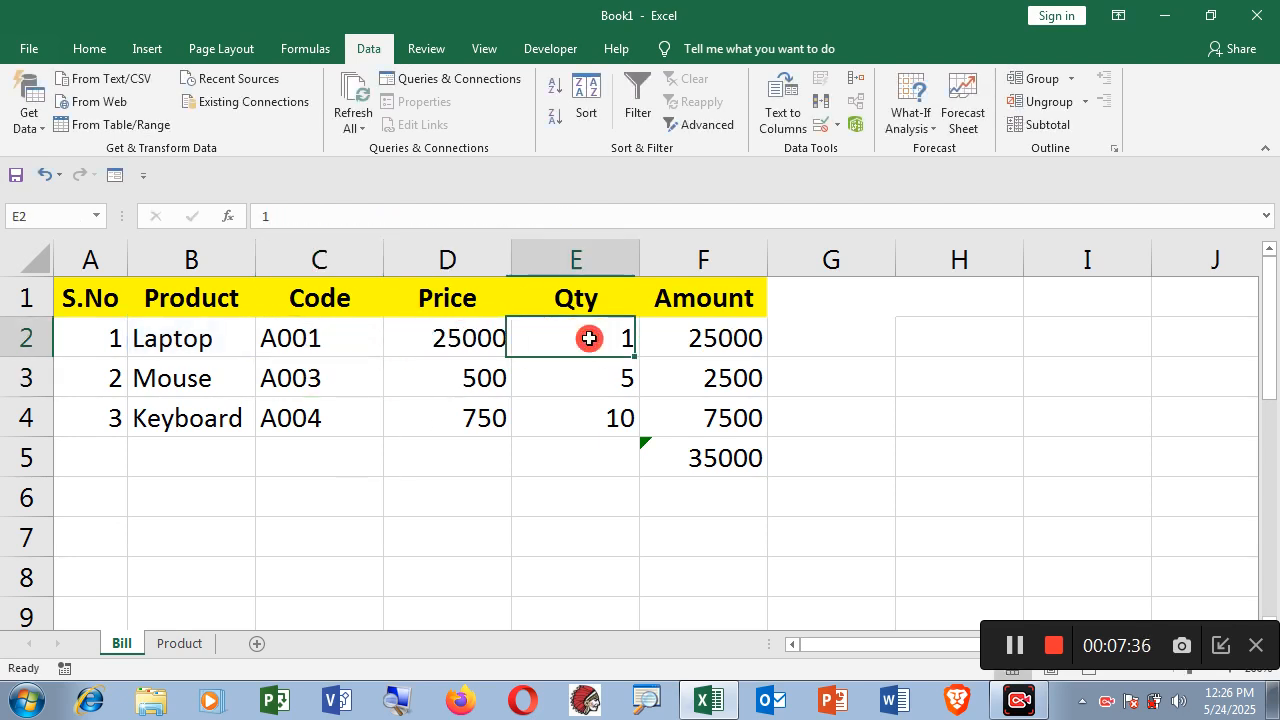
click(738, 337)
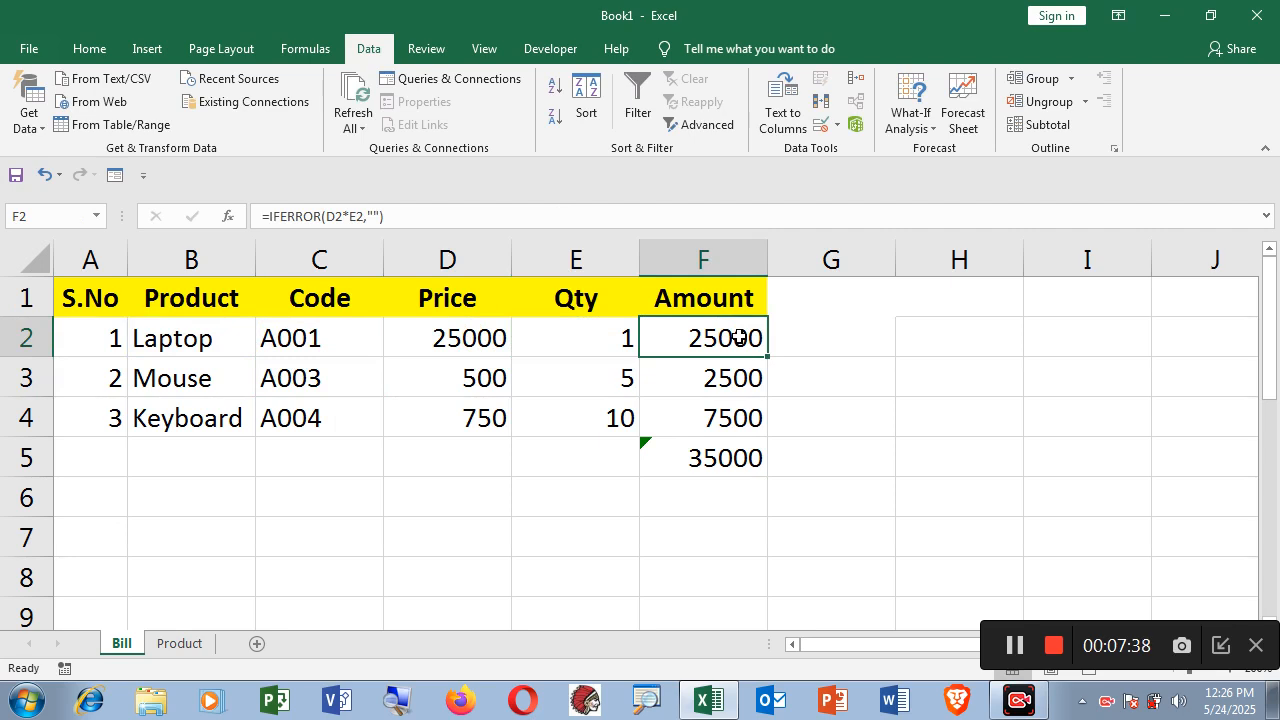